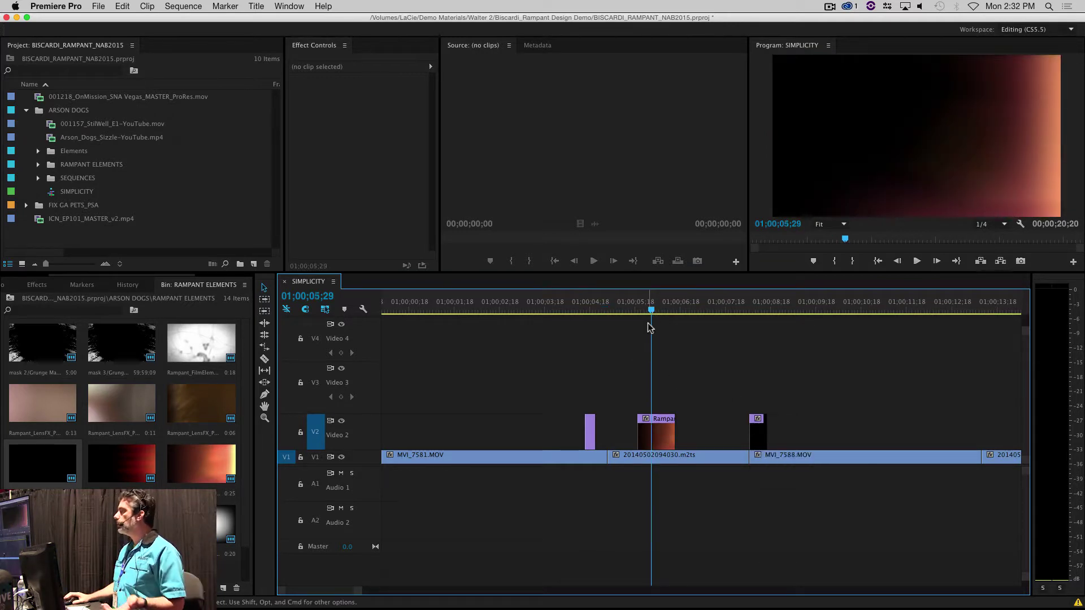
Step: Review the blend mode options for the second Rampant overlay clip on Video 2
left_click(656, 434)
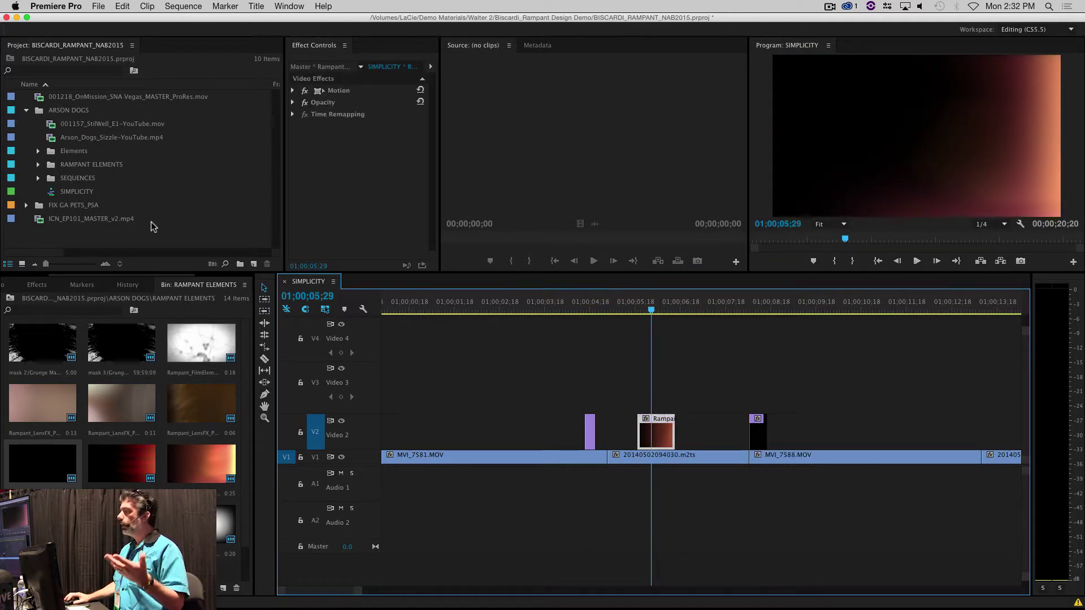
left_click(293, 103)
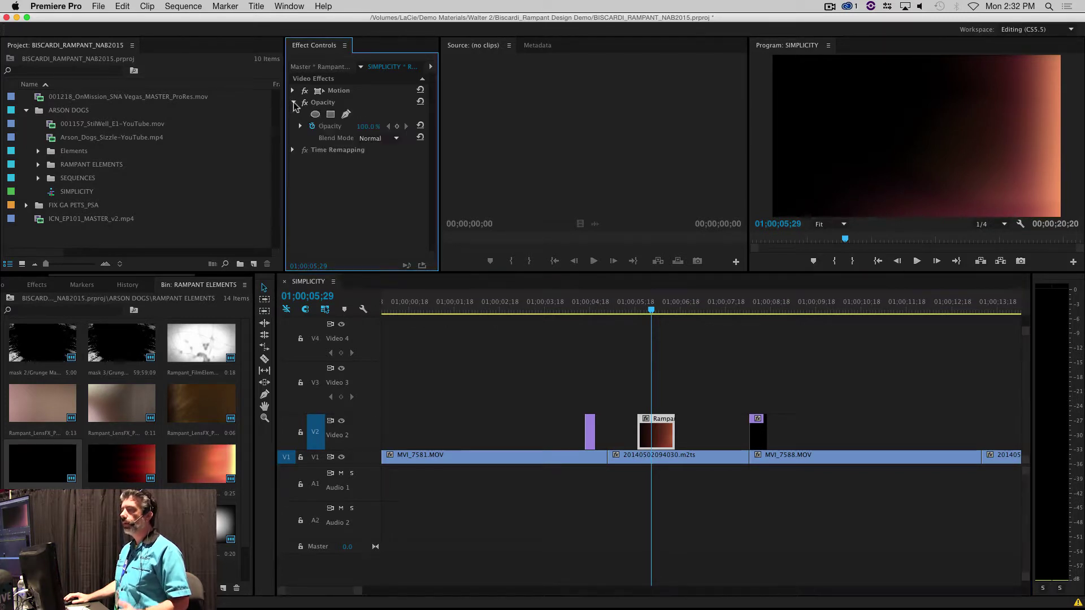
left_click(391, 139)
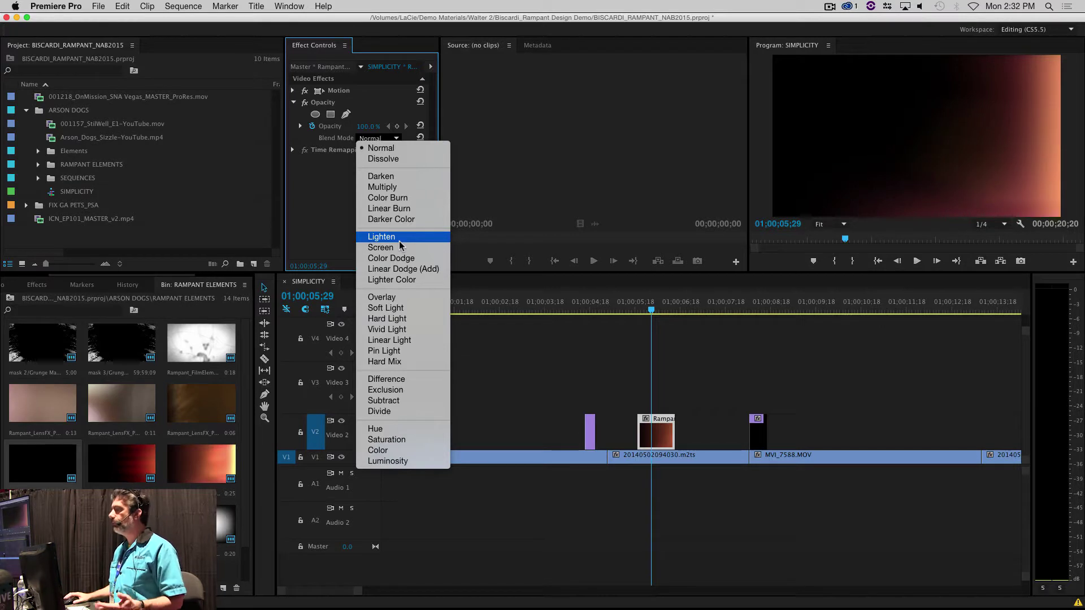
left_click(623, 315)
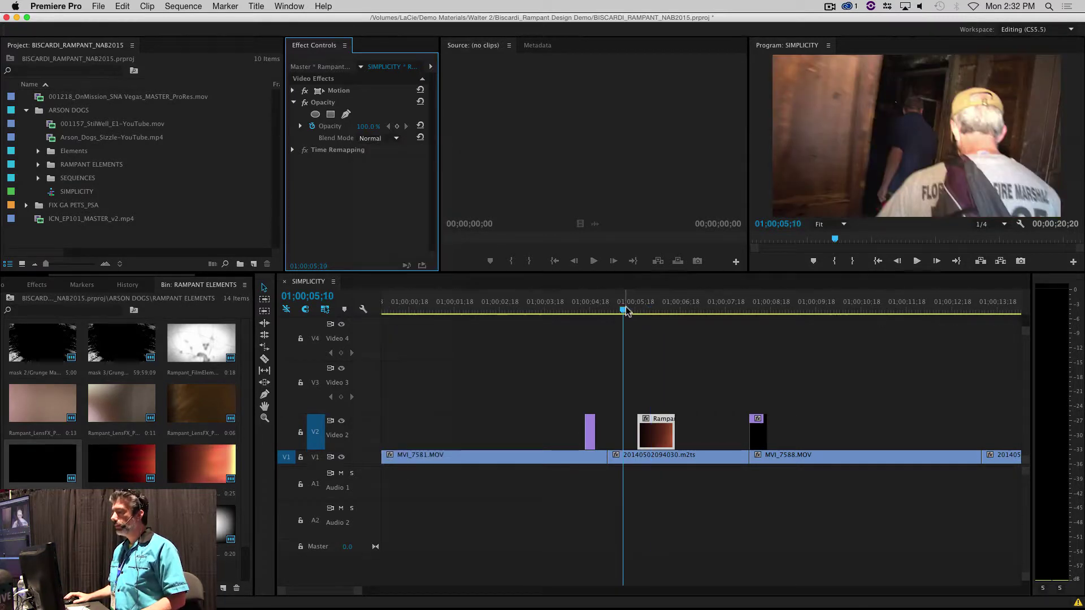
Step: Play back the sequence across the first two Rampant overlay clips on Video 2
key("space")
key("space")
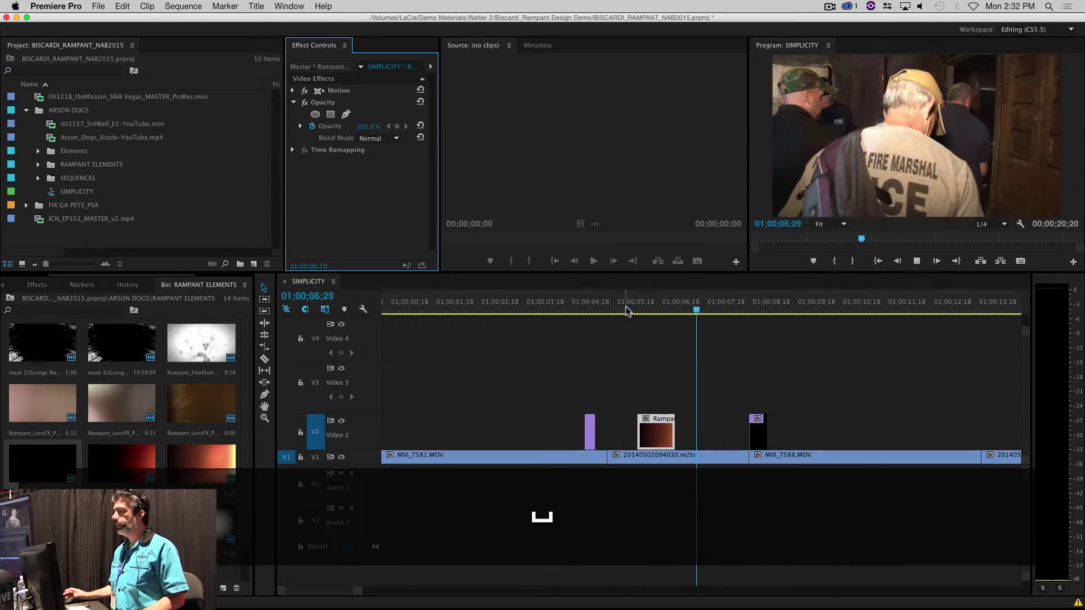
left_click(580, 310)
key("space")
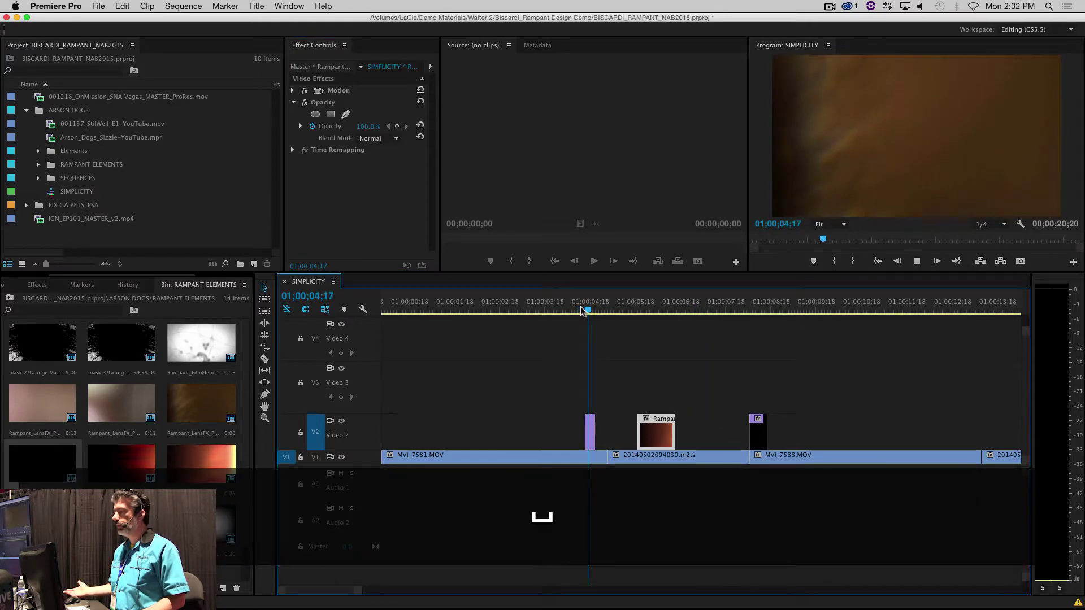
key("space")
Step: Set the first Video 2 overlay's blend mode to Hard Light and play through it
left_click(591, 303)
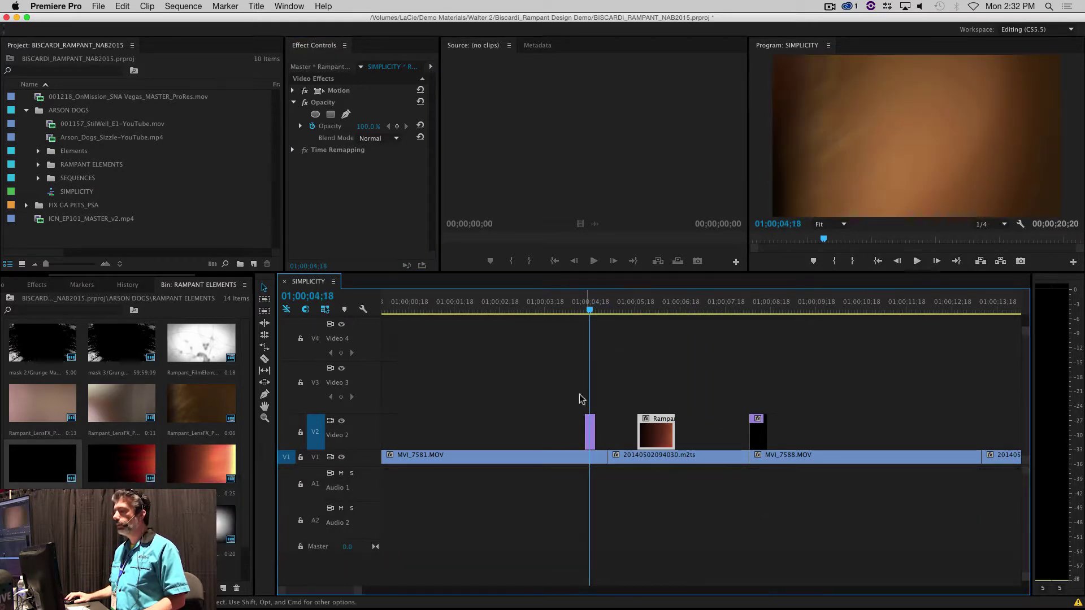
left_click(590, 433)
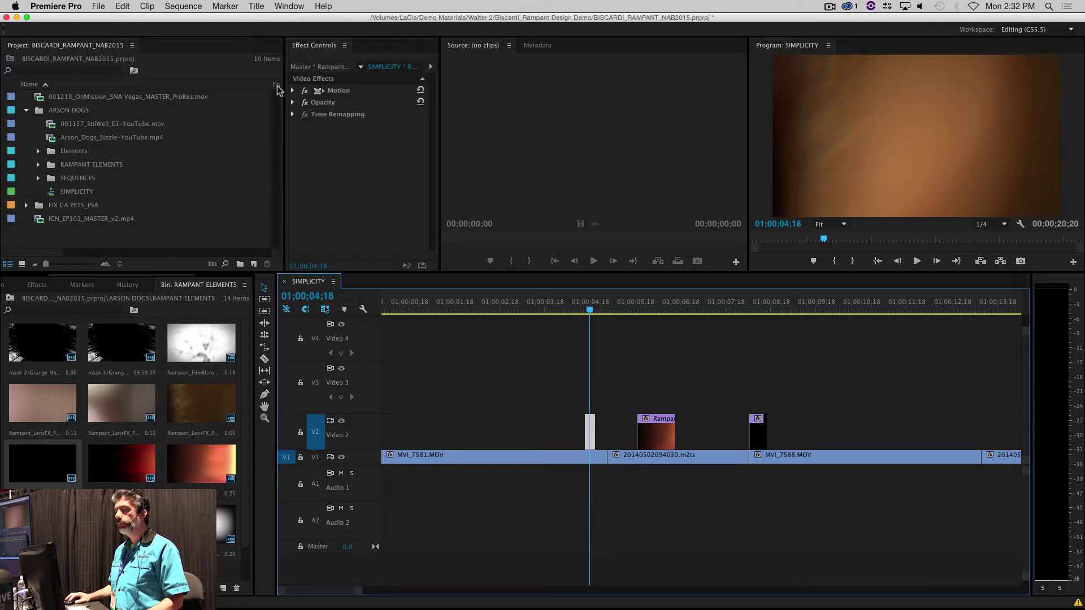
left_click(293, 103)
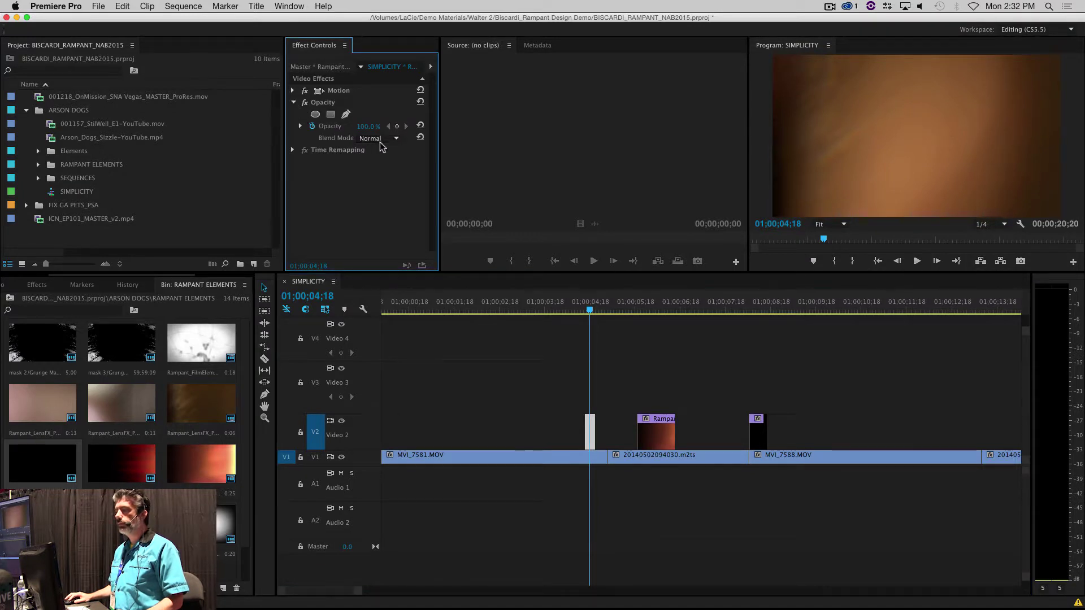
left_click(380, 139)
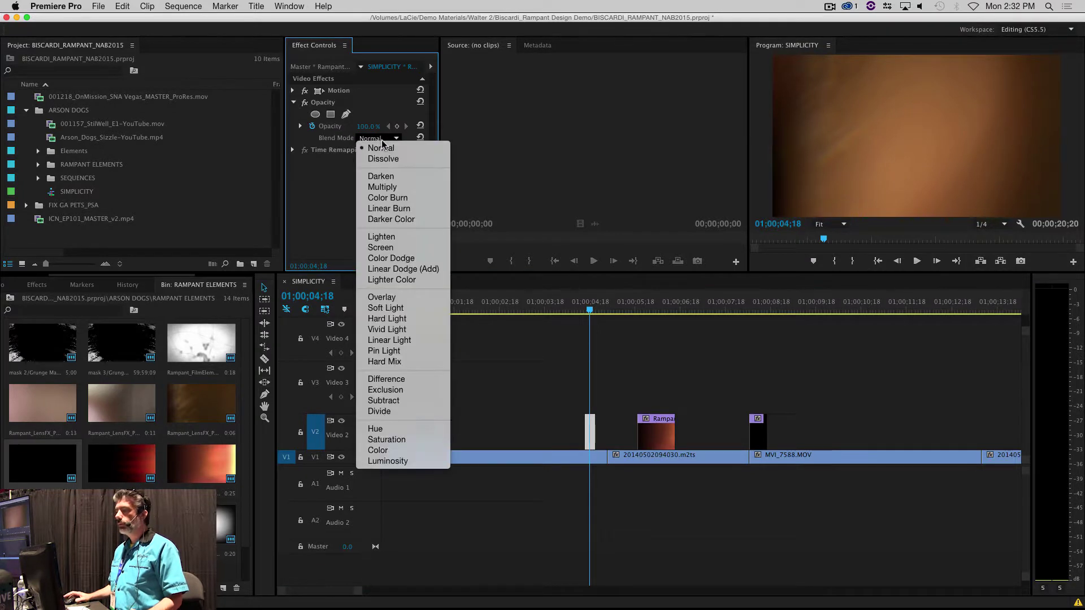
left_click(386, 318)
left_click(576, 302)
key("space")
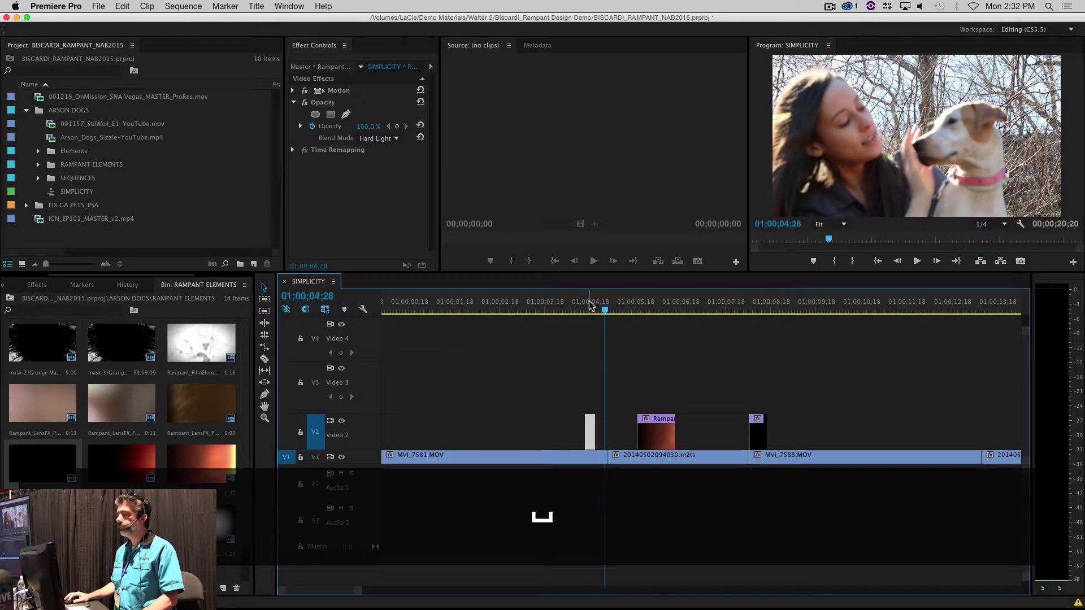
Step: Try the Multiply blend mode on the first Video 2 overlay and preview it
left_click(589, 305)
left_click(396, 142)
left_click(378, 186)
key("space")
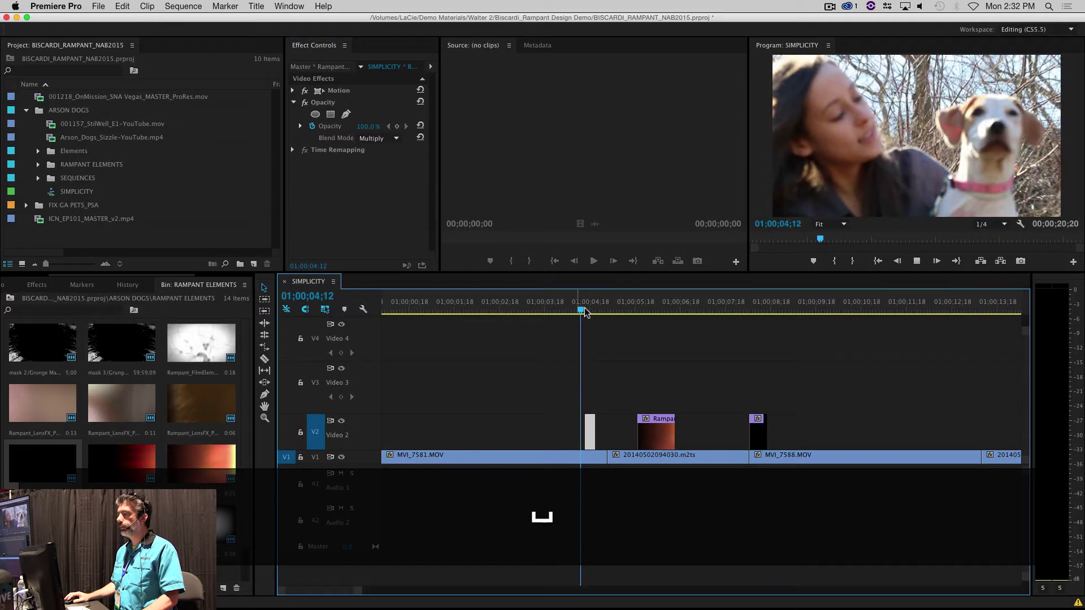
left_click(592, 308)
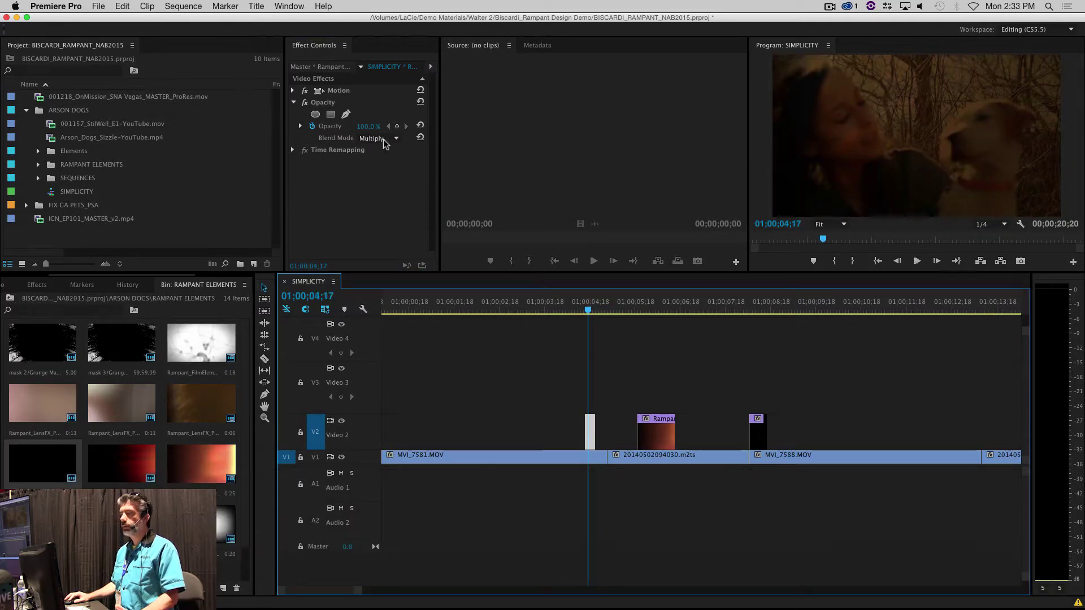
Step: Try the Difference blend mode on the first Video 2 overlay and preview a few frames
left_click(388, 139)
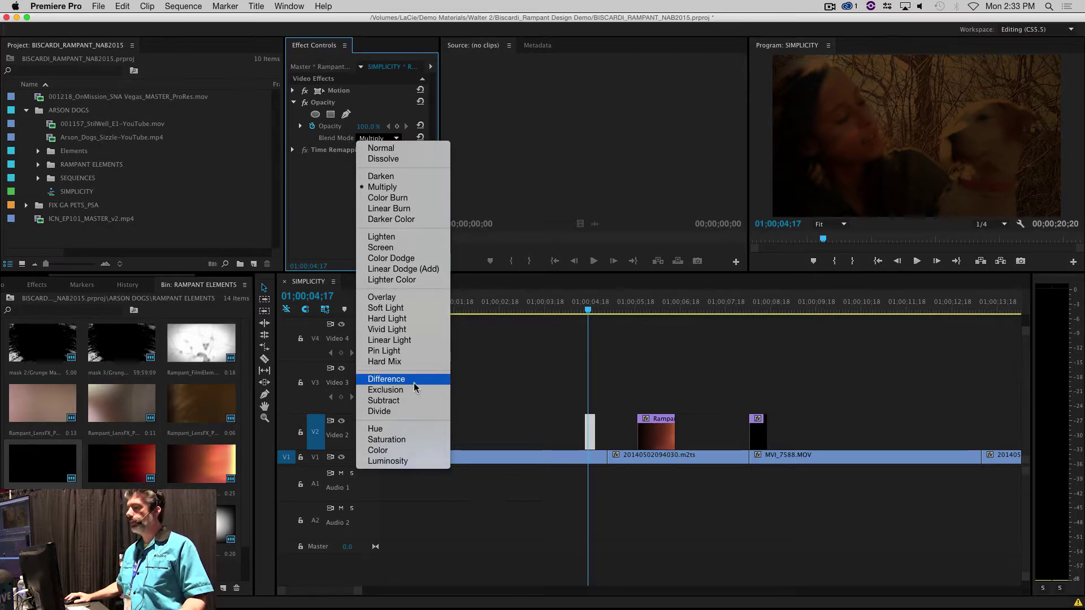
left_click(387, 379)
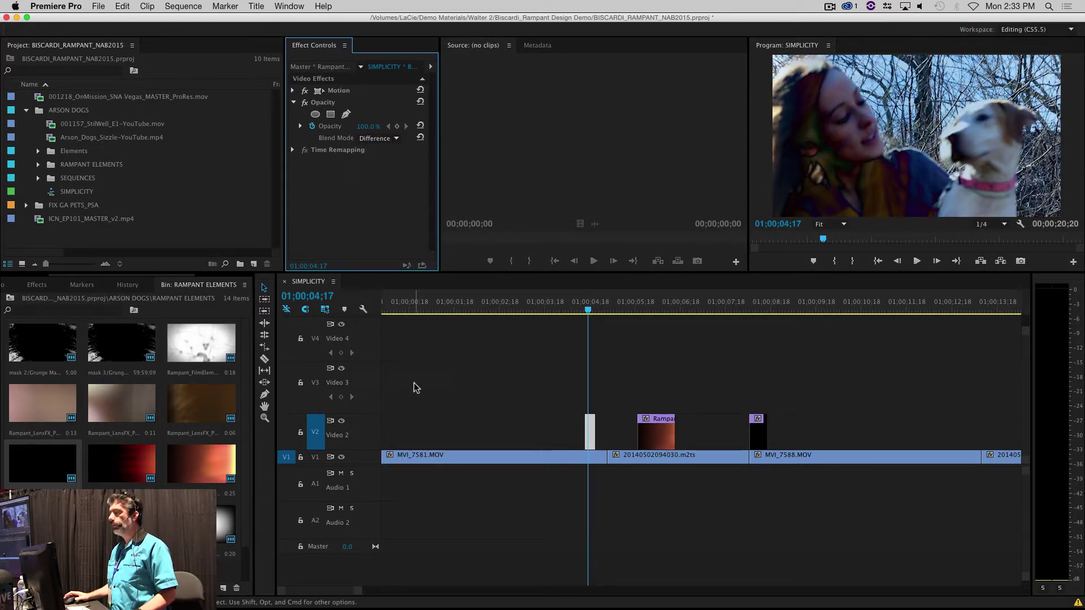
key("space")
left_click(594, 310)
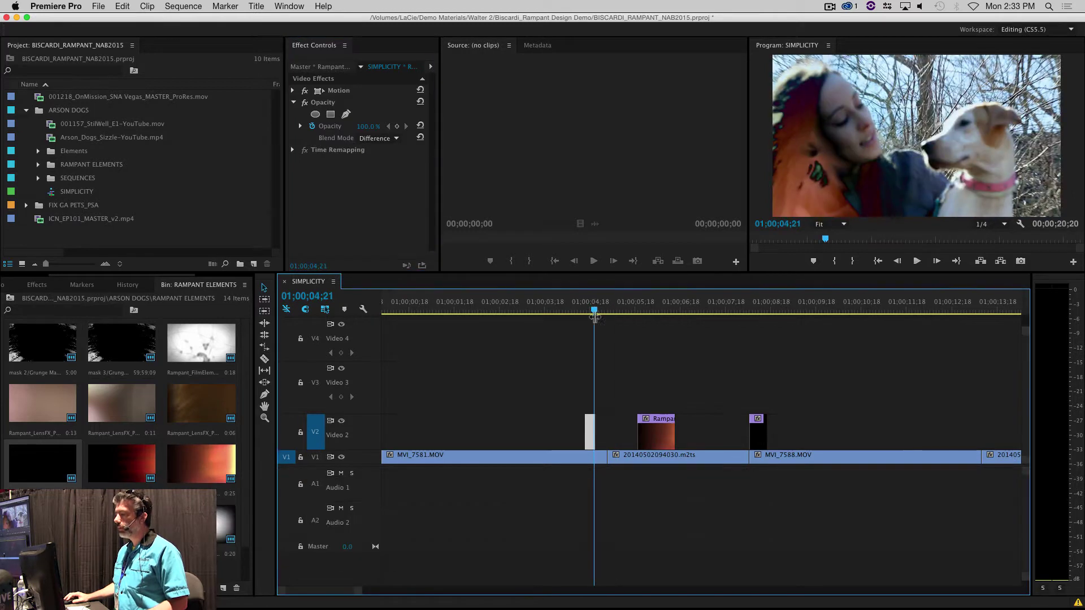
Step: Set the first Video 2 overlay's blend mode to Screen and extend its end past the cut after MVI_7581.MOV
left_click(390, 139)
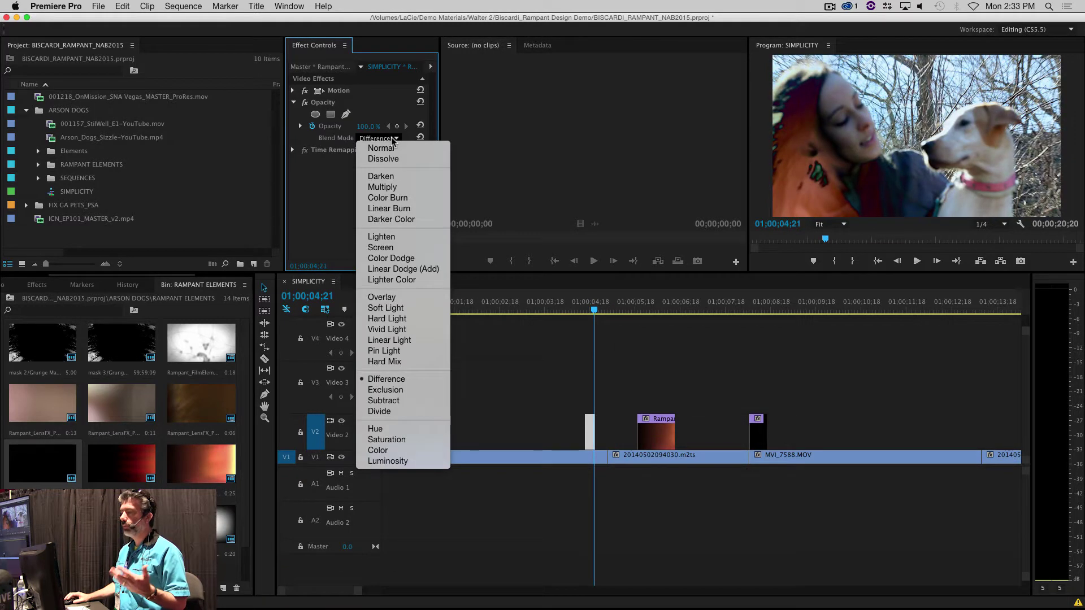
left_click(394, 248)
left_click_drag(594, 425, 619, 426)
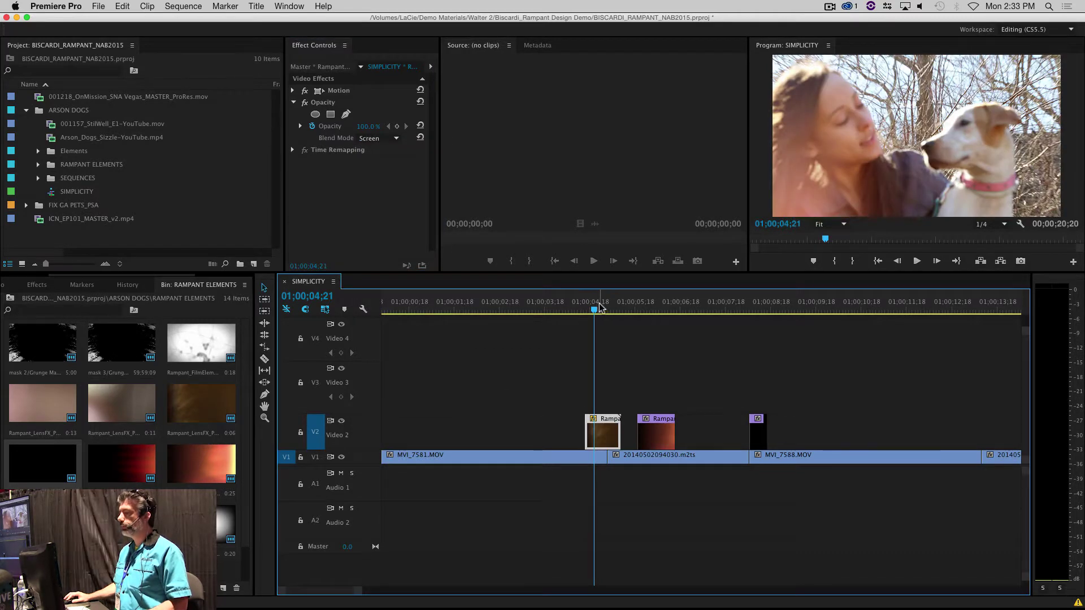
Step: Play through the extended overlay and park the playhead on it at 01;00;04;23
left_click(565, 300)
key("space")
key("space")
left_click_drag(628, 310, 598, 312)
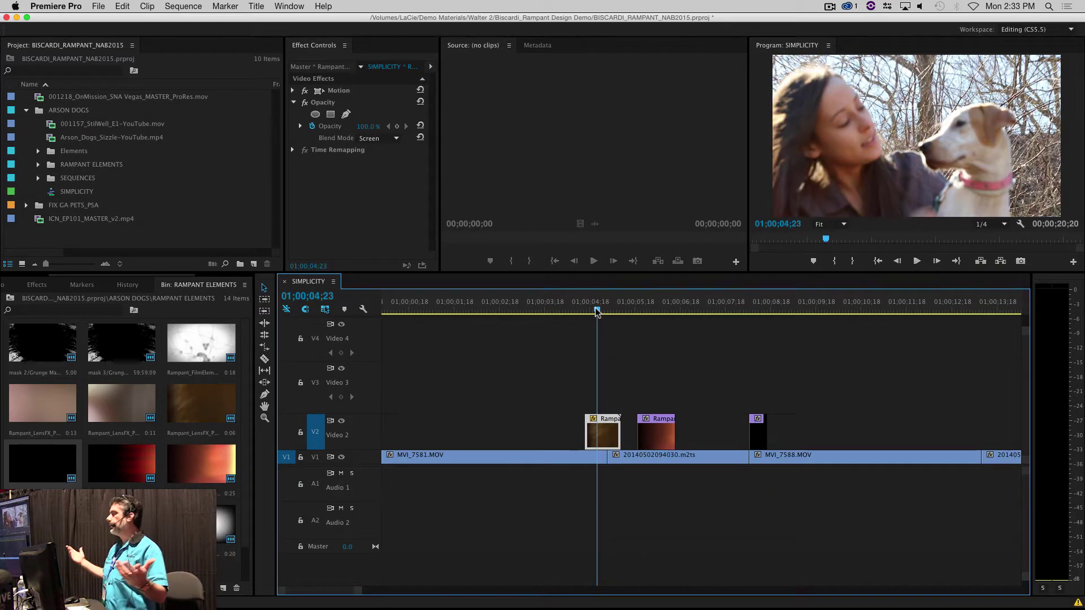
Step: Delete the second Rampant overlay clip from Video 2
left_click(661, 427)
key("BackSpace")
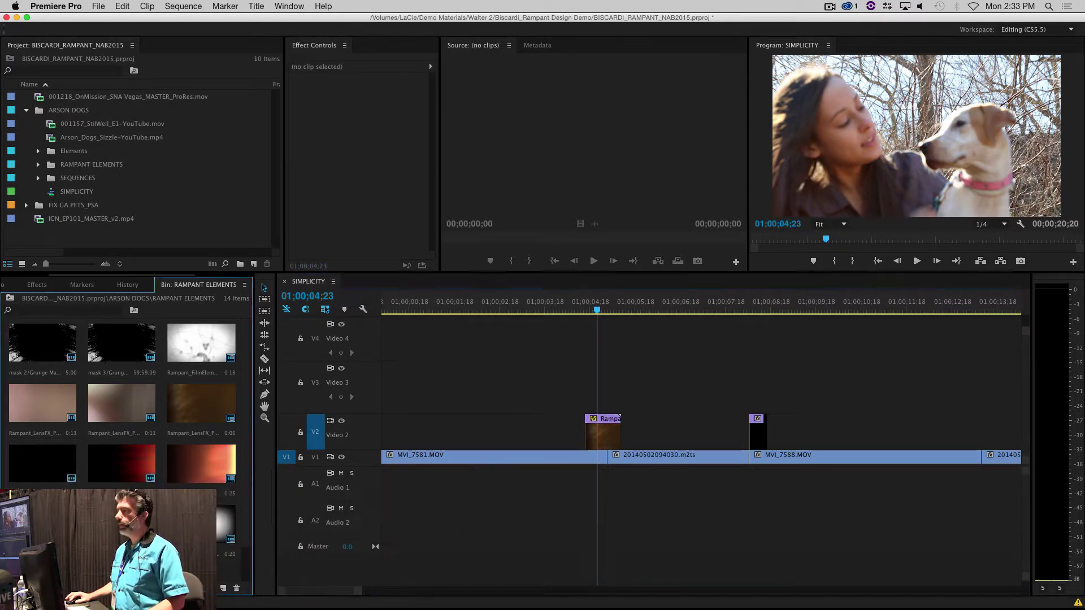
Step: Preview Rampant_Scratches_01.mov and place it on Video 3 directly above the remaining overlay at the first cut
key("f")
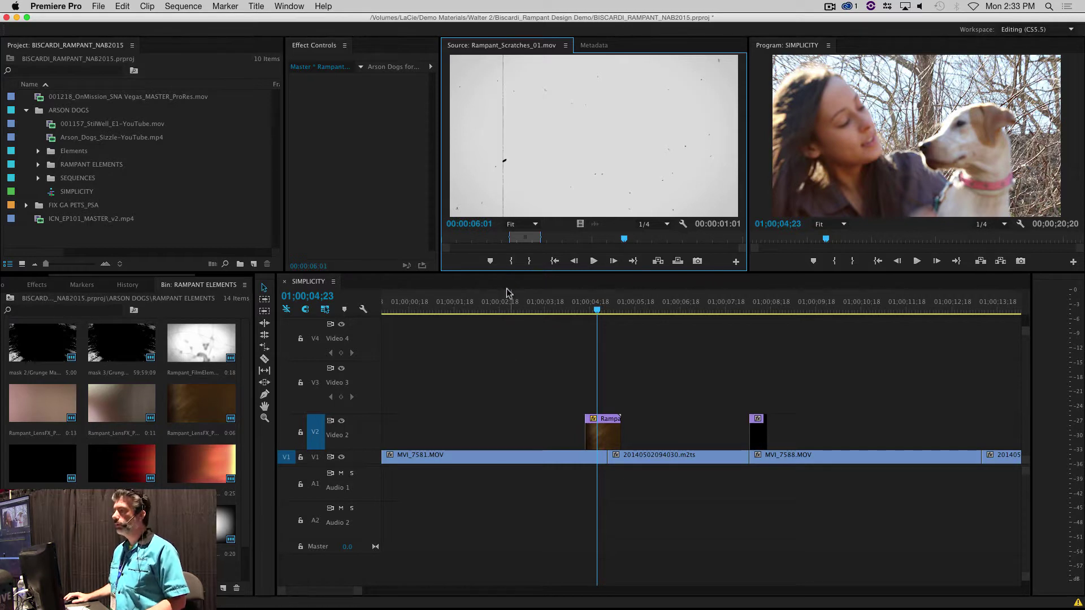
key("shift+i")
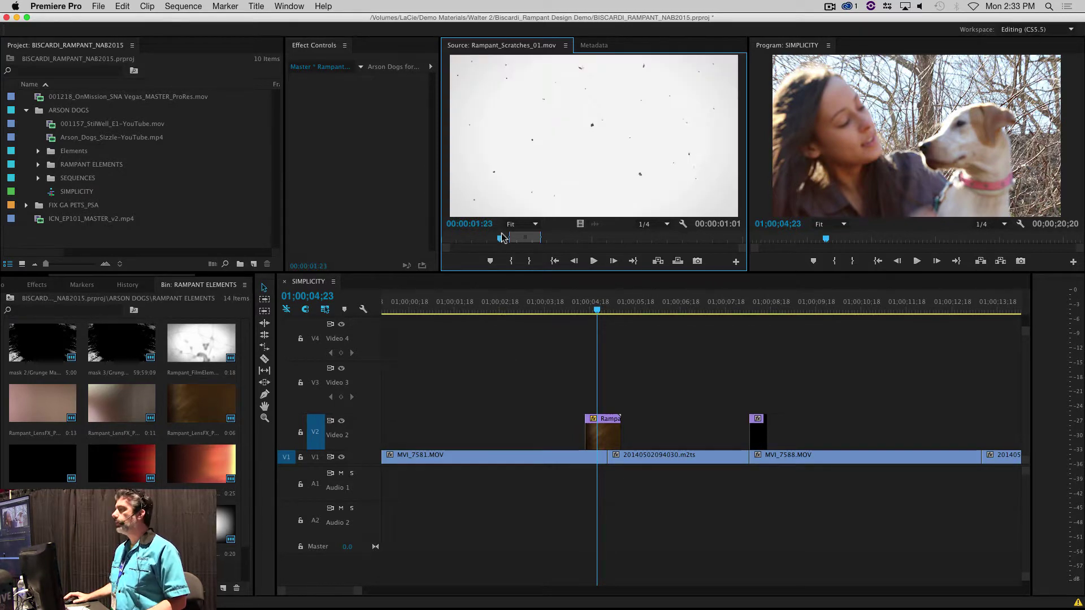
key("space")
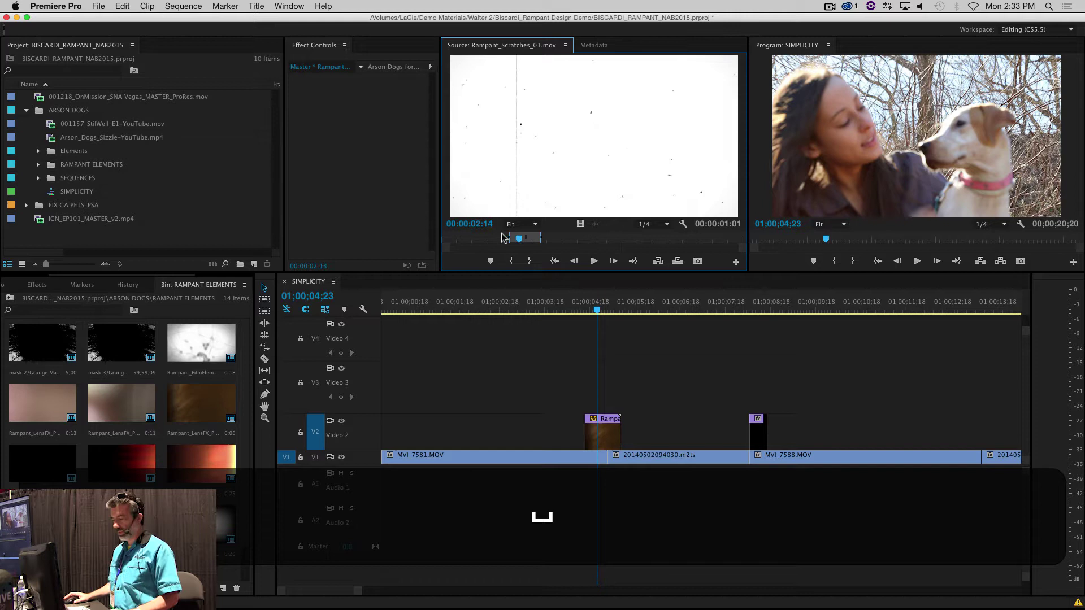
left_click_drag(592, 324, 586, 397)
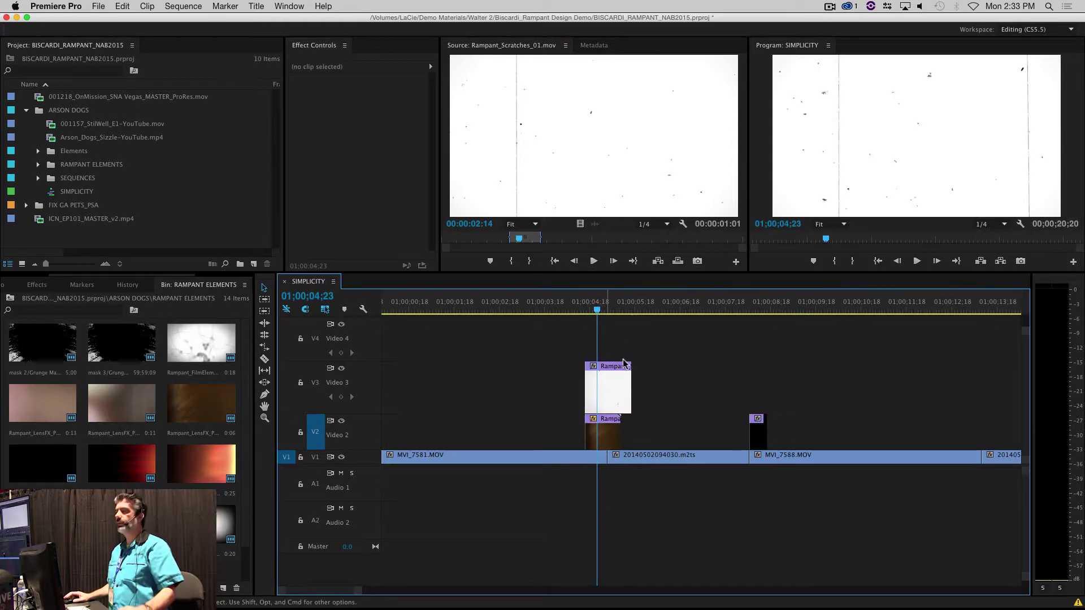
Step: Set the scratches clip's blend mode to Soft Light and play back the layered transition
left_click(622, 398)
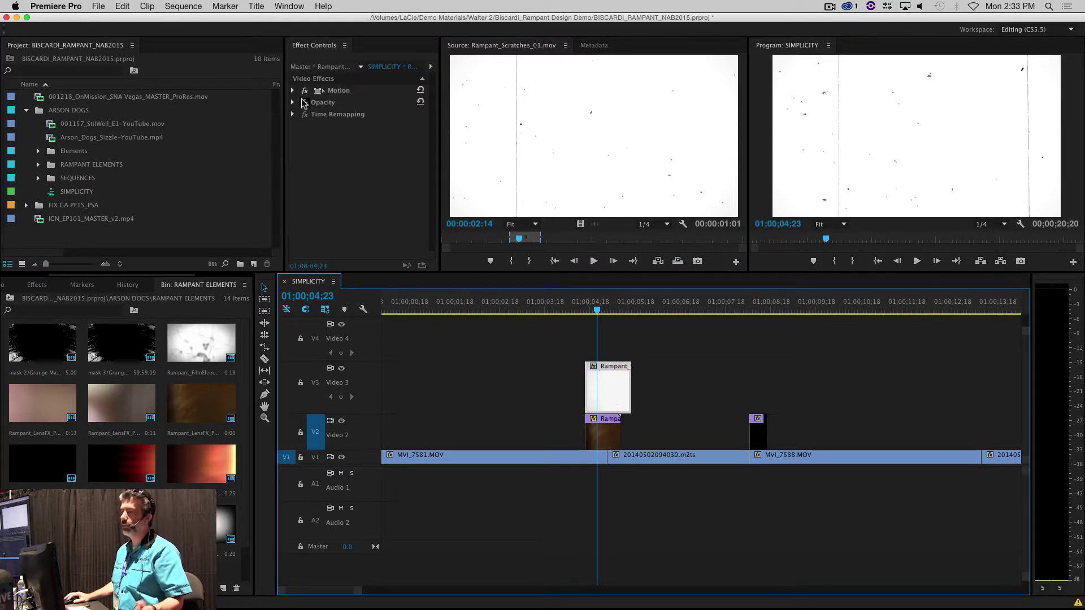
left_click(293, 103)
left_click(383, 138)
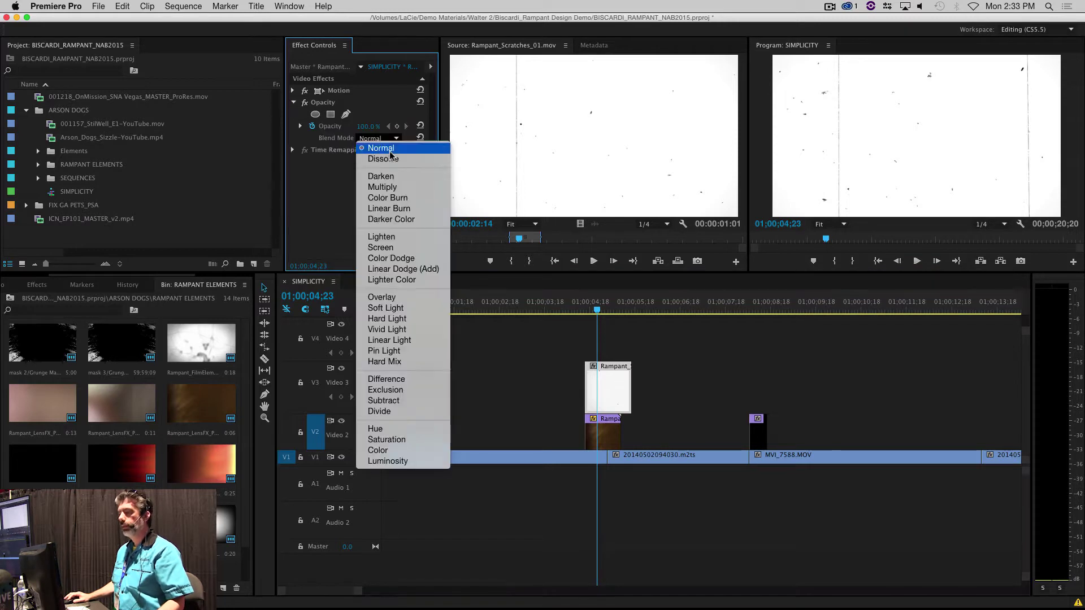
left_click(386, 308)
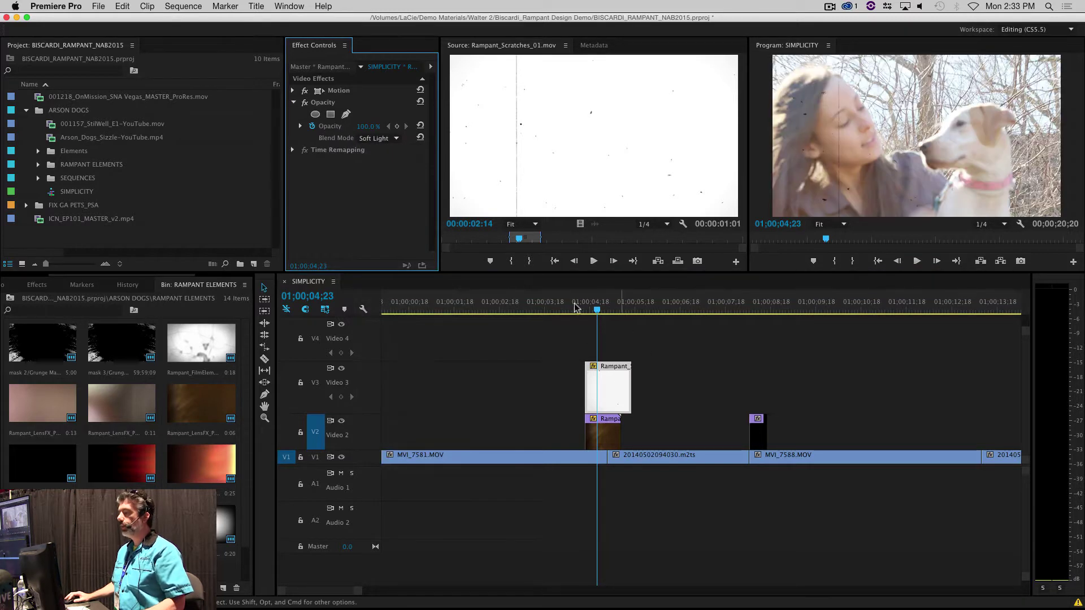
left_click(550, 303)
key("space")
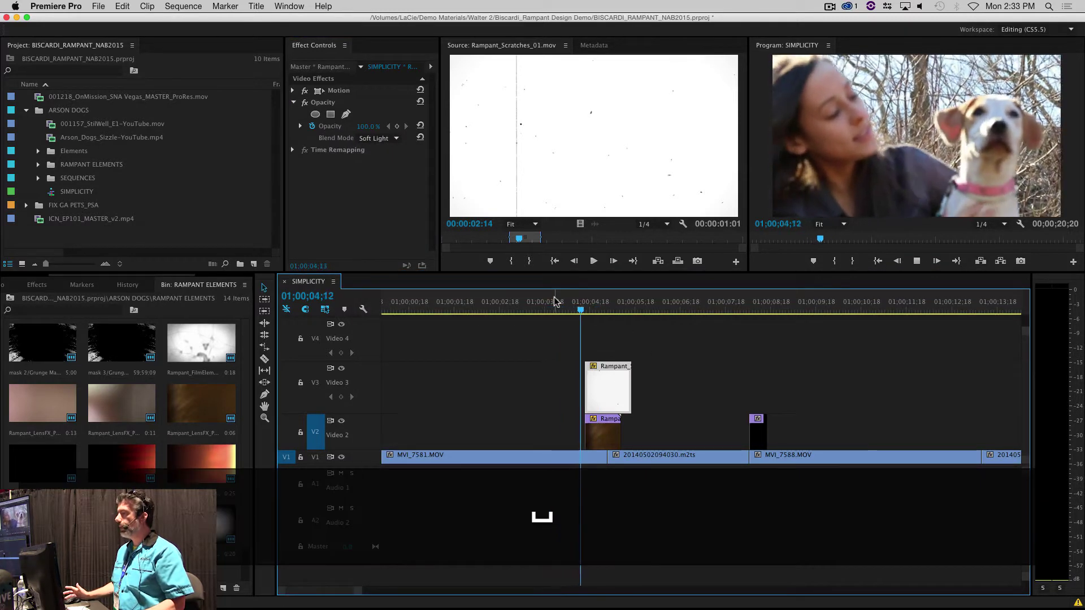
key("space")
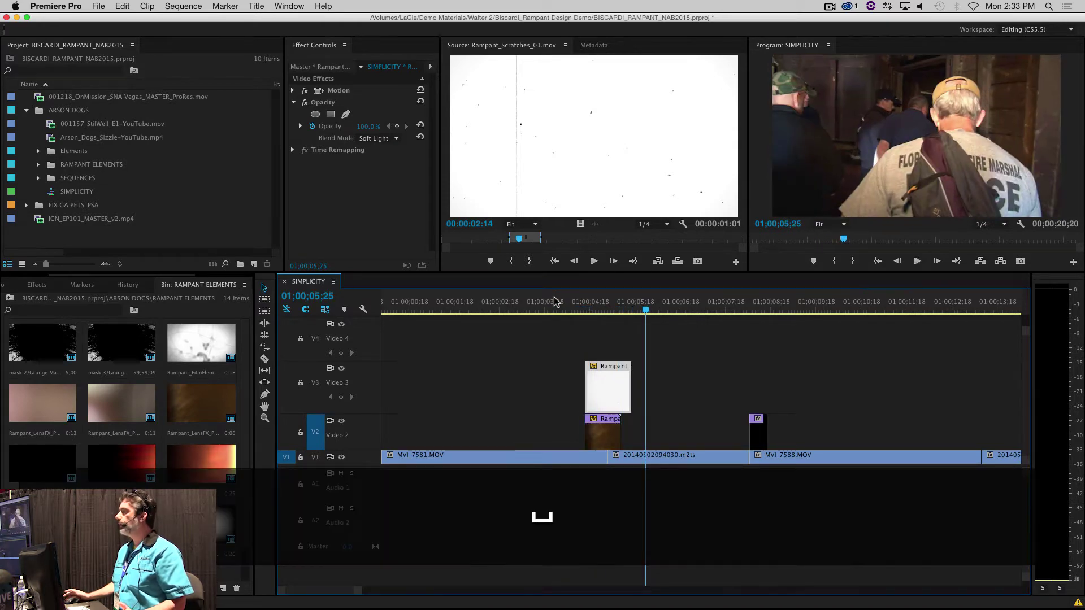
Step: Split MVI_7581.MOV on Video 1 at 01;00;04;15, where the overlays begin
left_click_drag(600, 308, 588, 307)
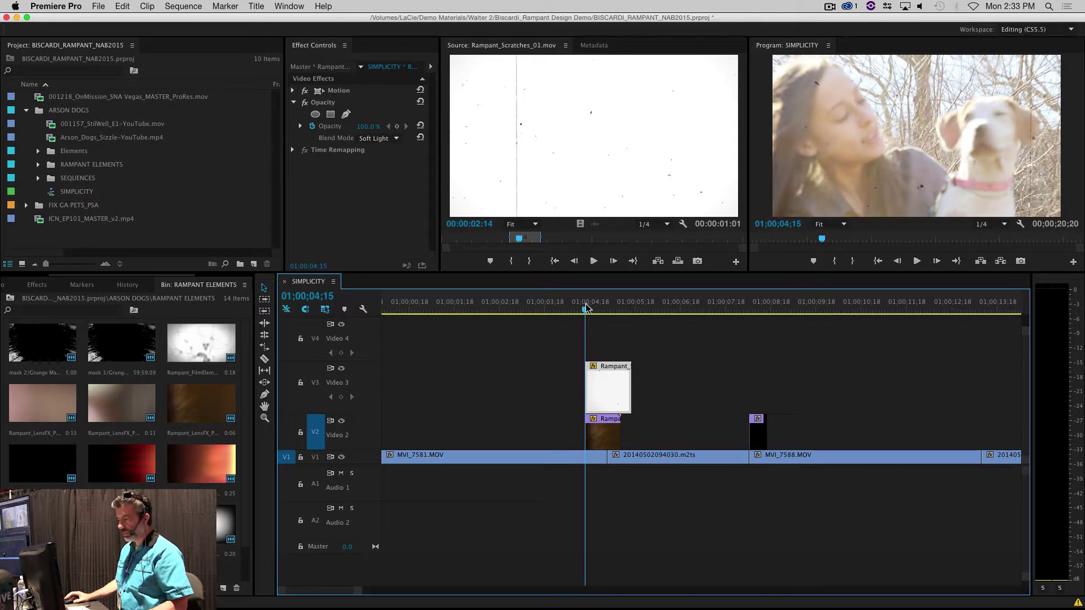
key("b")
key("a")
Step: Scale the short end segment of MVI_7581.MOV to 150 and set its horizontal position to 694
left_click(591, 456)
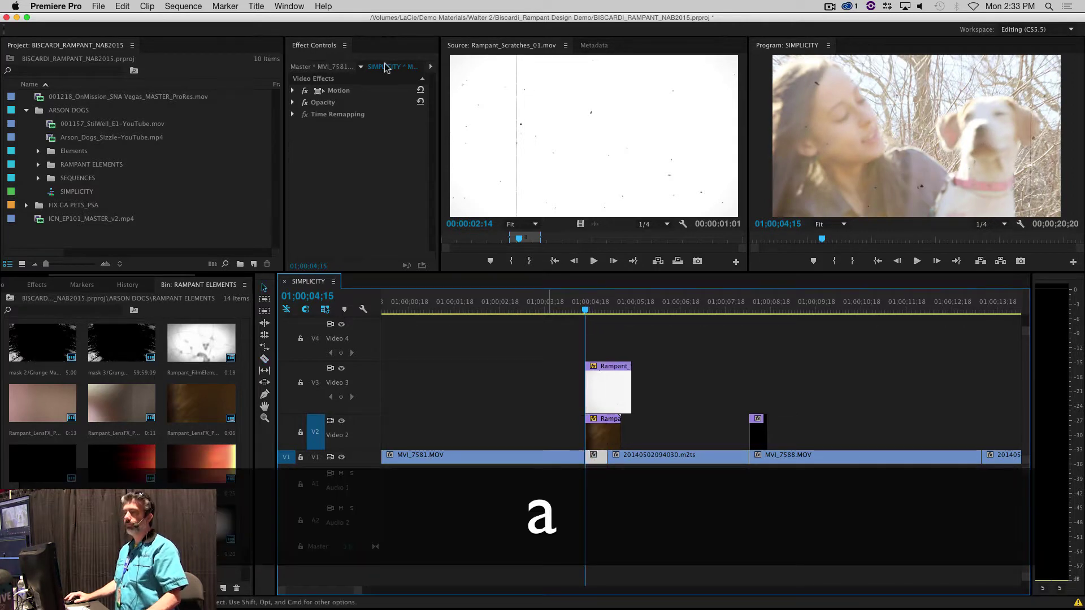
left_click(293, 90)
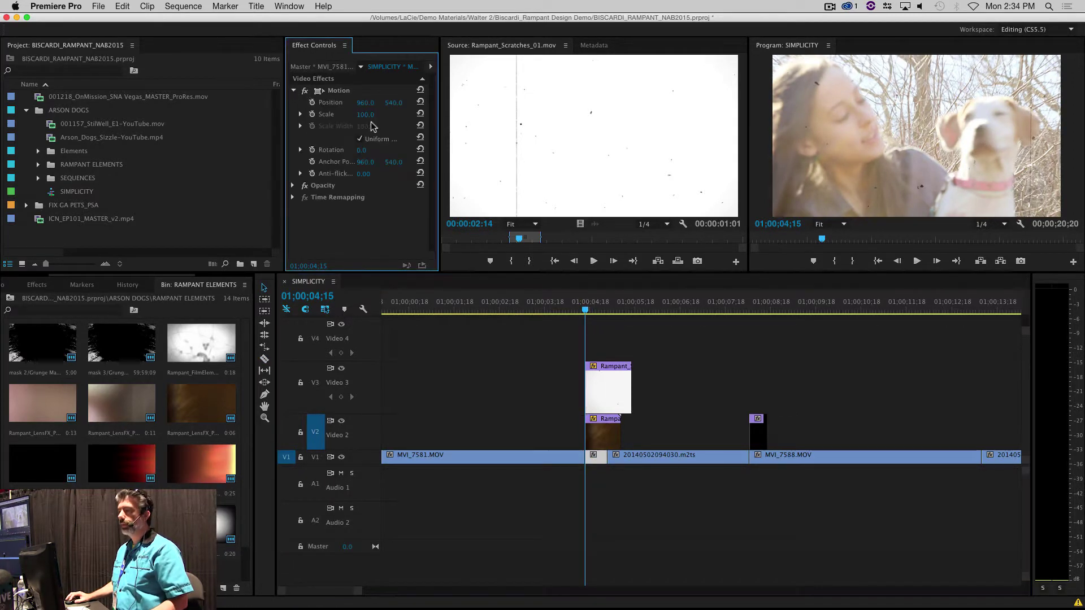
left_click(367, 114)
type("150")
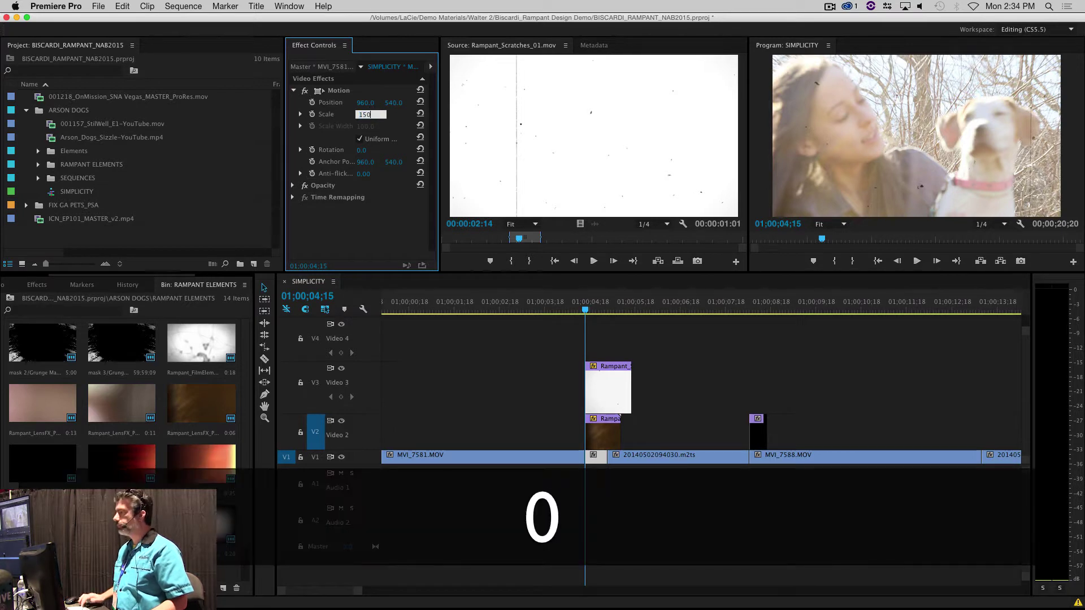
key("Return")
left_click_drag(365, 103, 313, 103)
Step: Play back the transition with the enlarged end segment twice
left_click(622, 348)
key("space")
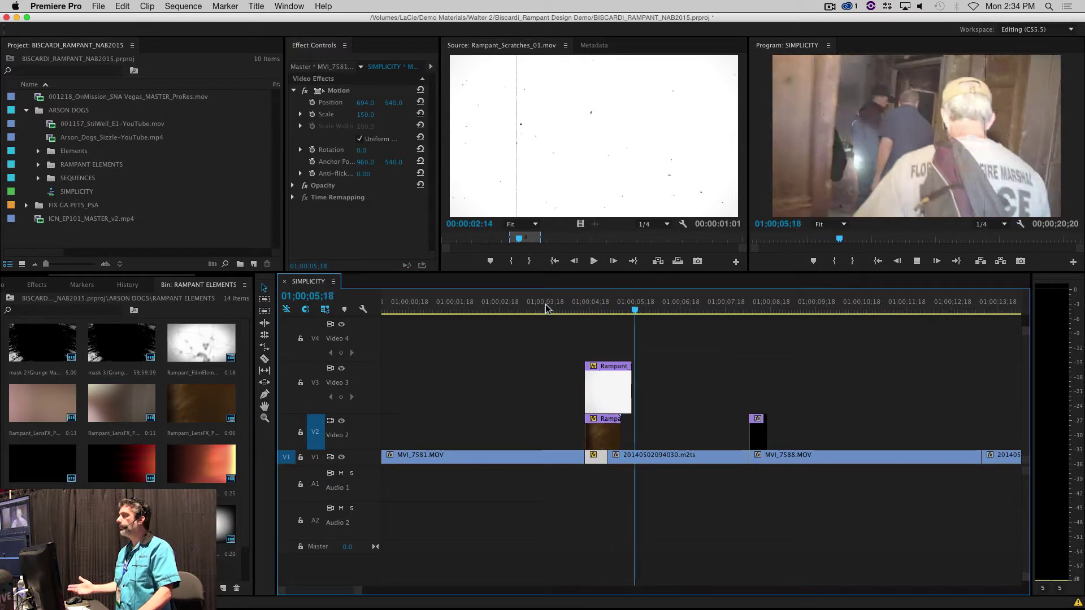
key("space")
left_click(546, 308)
key("space")
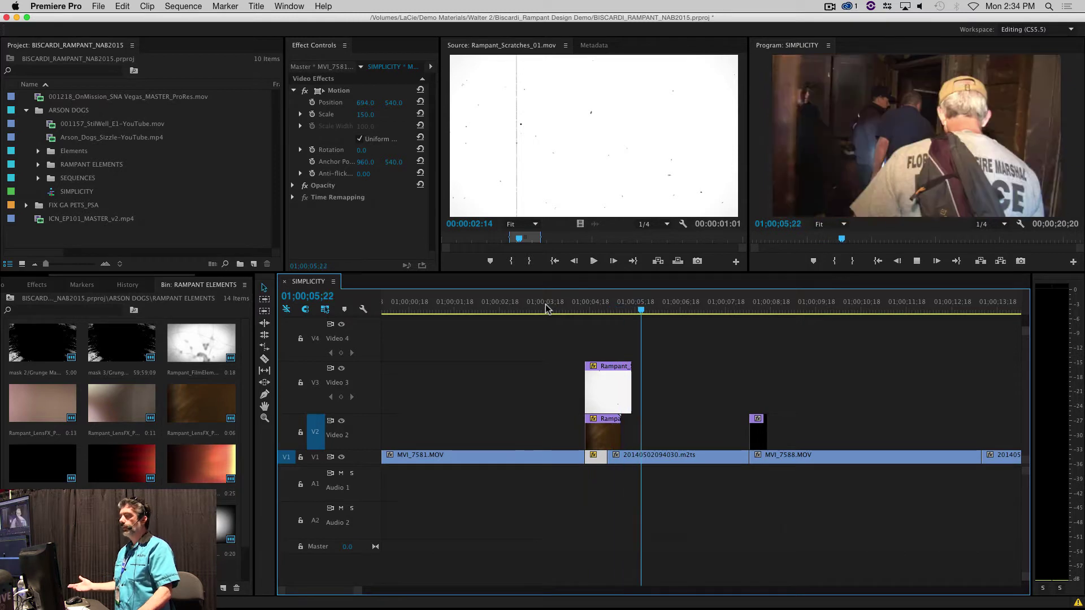
Step: Stop playback and scrub through the layered transition between 01;00;04;08 and 01;00;04;25
key("space")
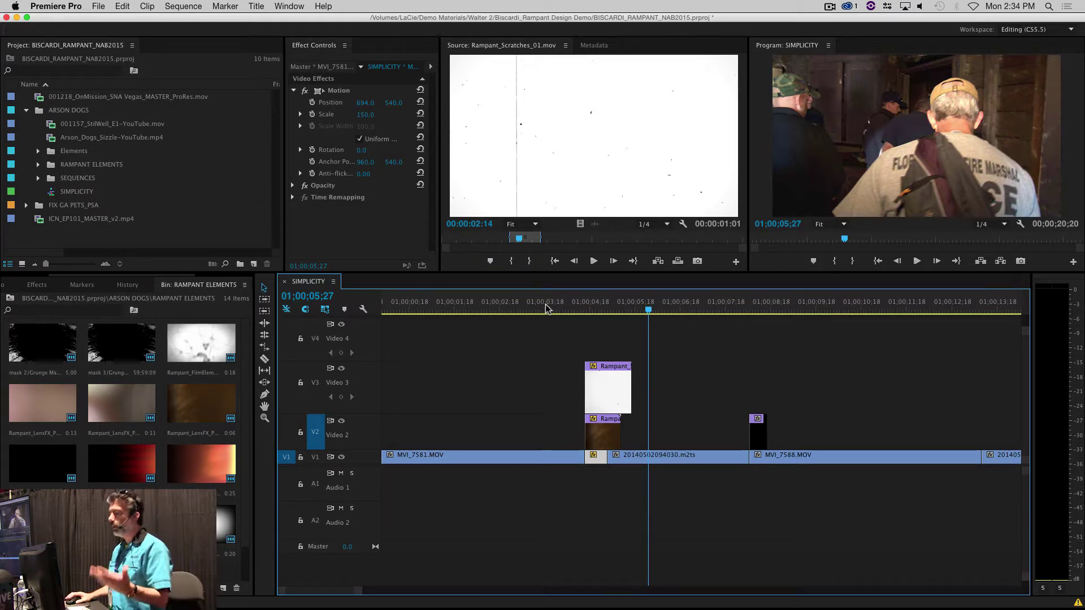
left_click(574, 303)
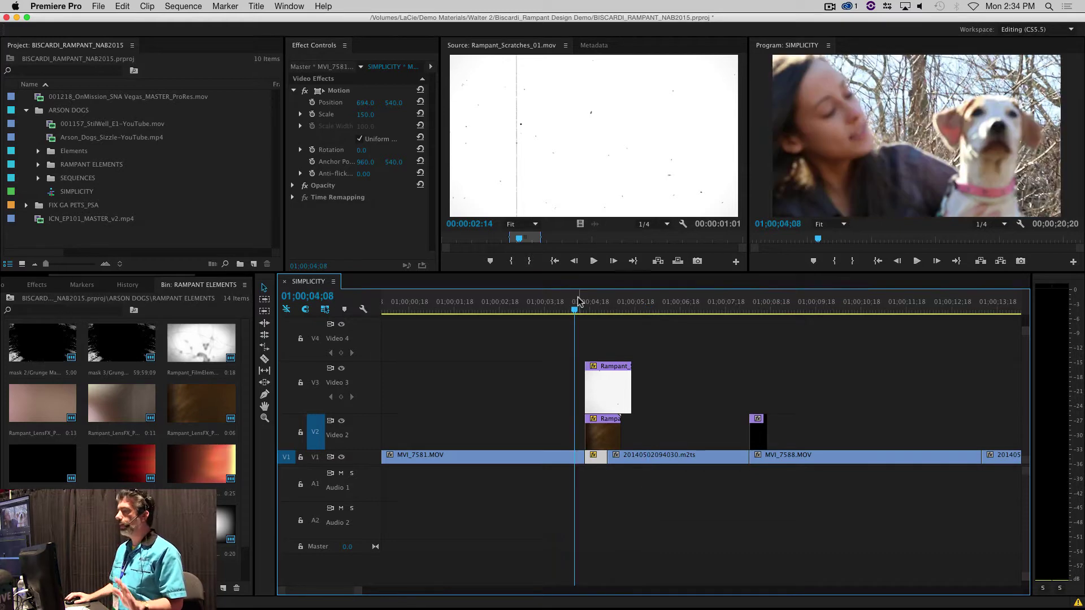
left_click_drag(578, 302, 602, 306)
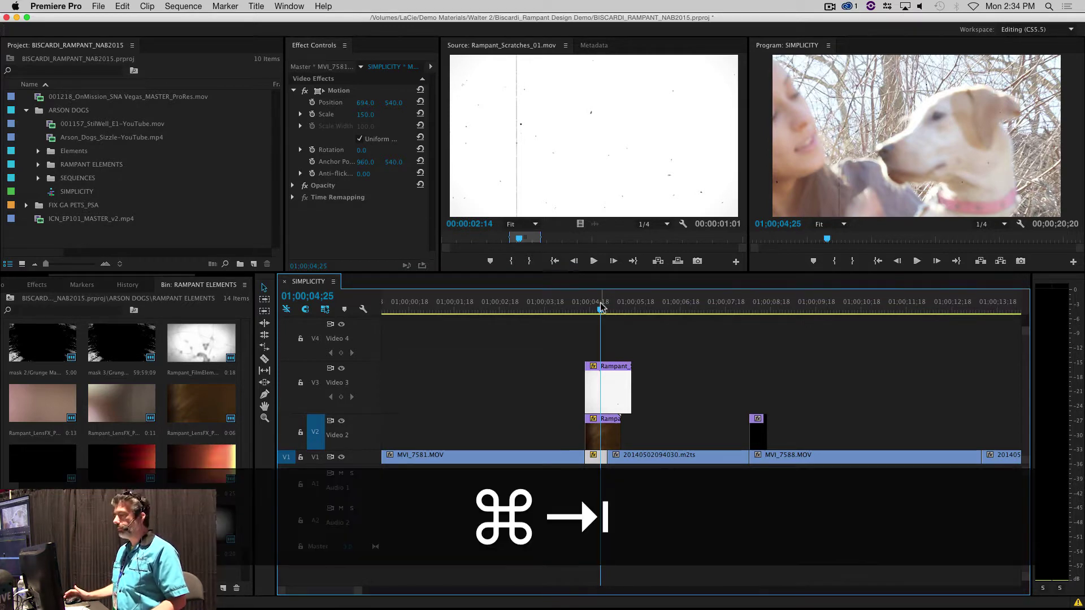
Step: Switch to After Effects and turn off the Title/Action Safe overlay for the Ice Cream Nation Opening Titles 1 composition
key("super+Tab")
key("super+Tab")
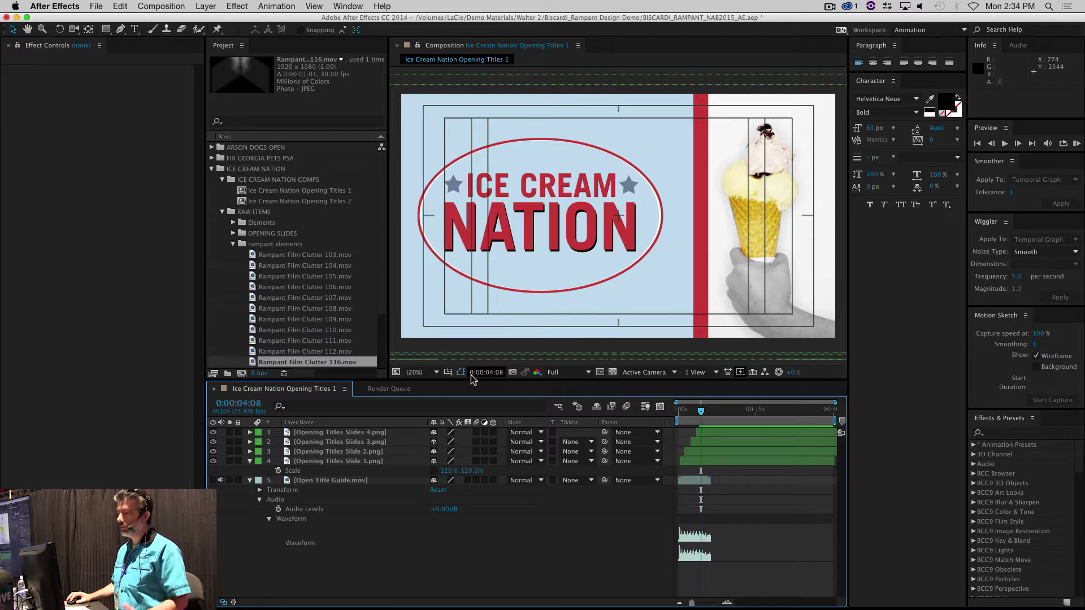
left_click(448, 371)
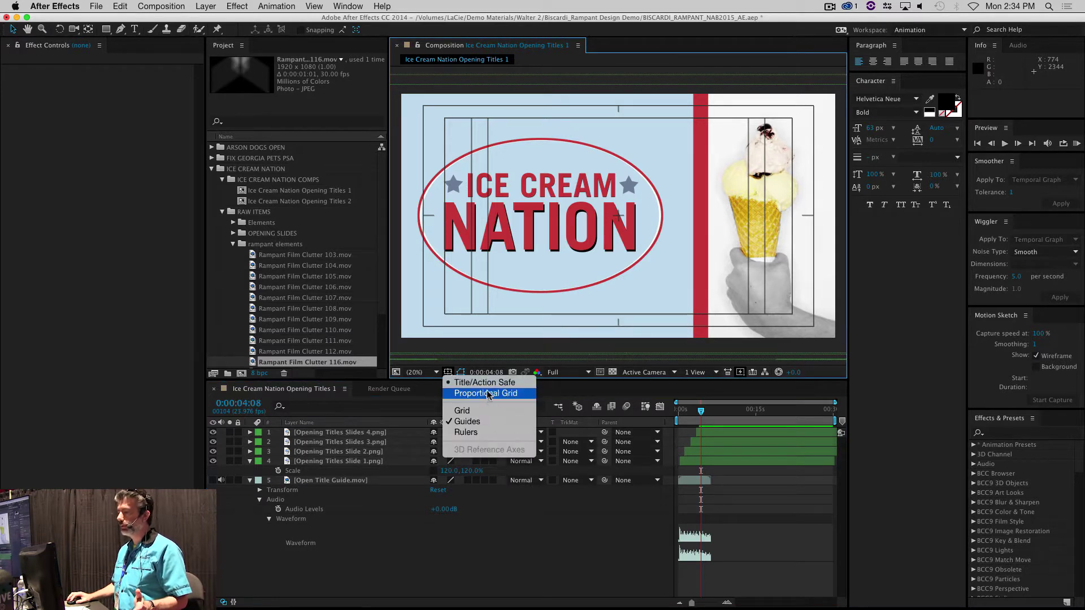
left_click(460, 382)
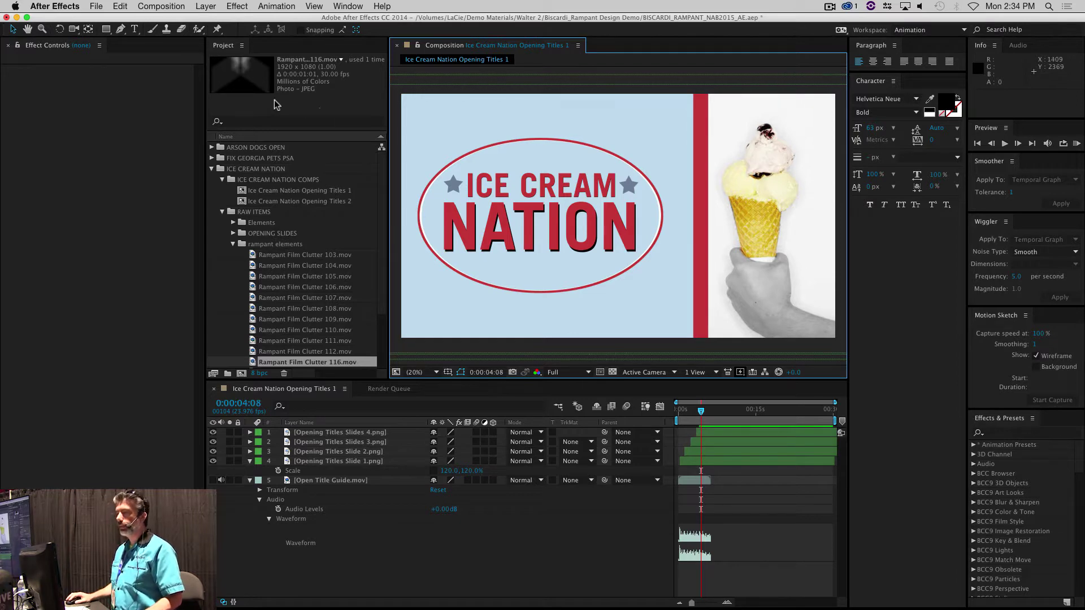
Step: Change the workspace to Effects and play the Ice Cream Nation Opening Titles 1 composition from the start
left_click(932, 29)
left_click(916, 63)
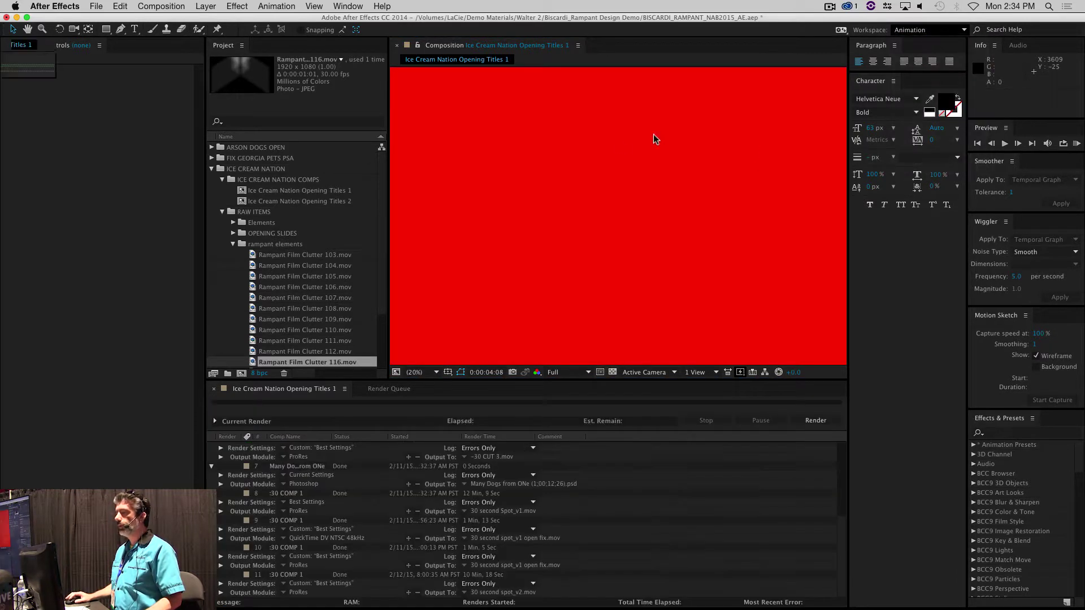
left_click(474, 424)
key("space")
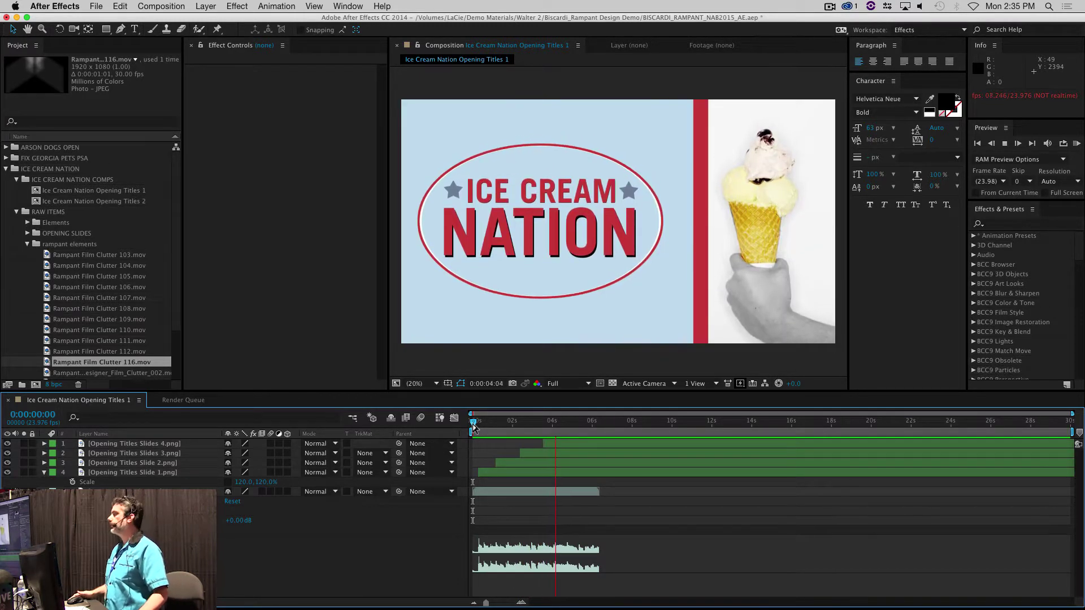
key("space")
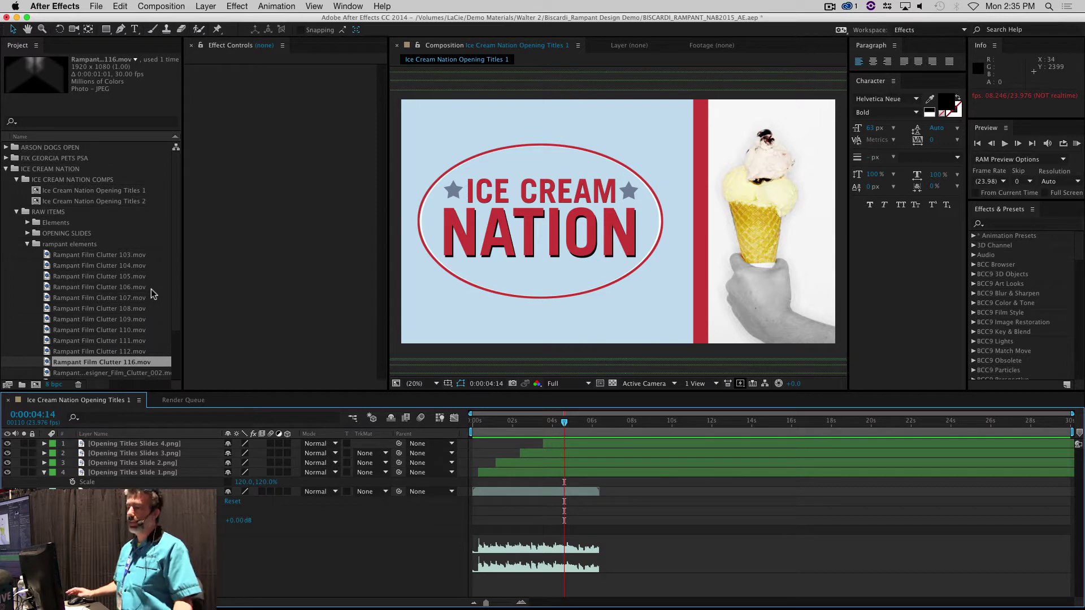
Step: Preview the Rampant Film Clutter 108, 110 and 112 footage clips from the rampant elements folder
scroll(152, 293, "down", 3)
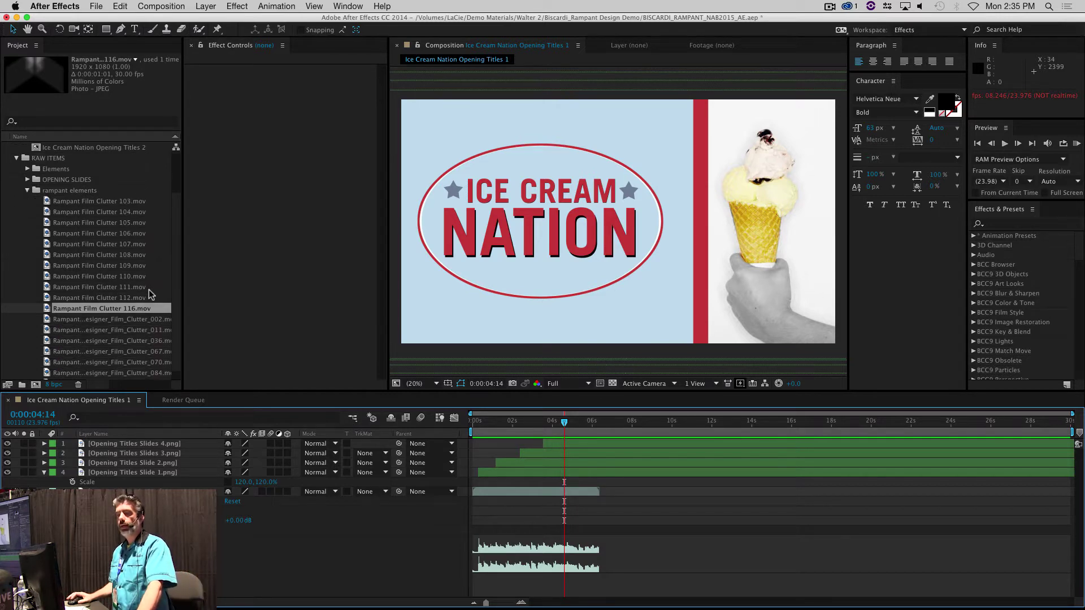
double_click(50, 256)
key("space")
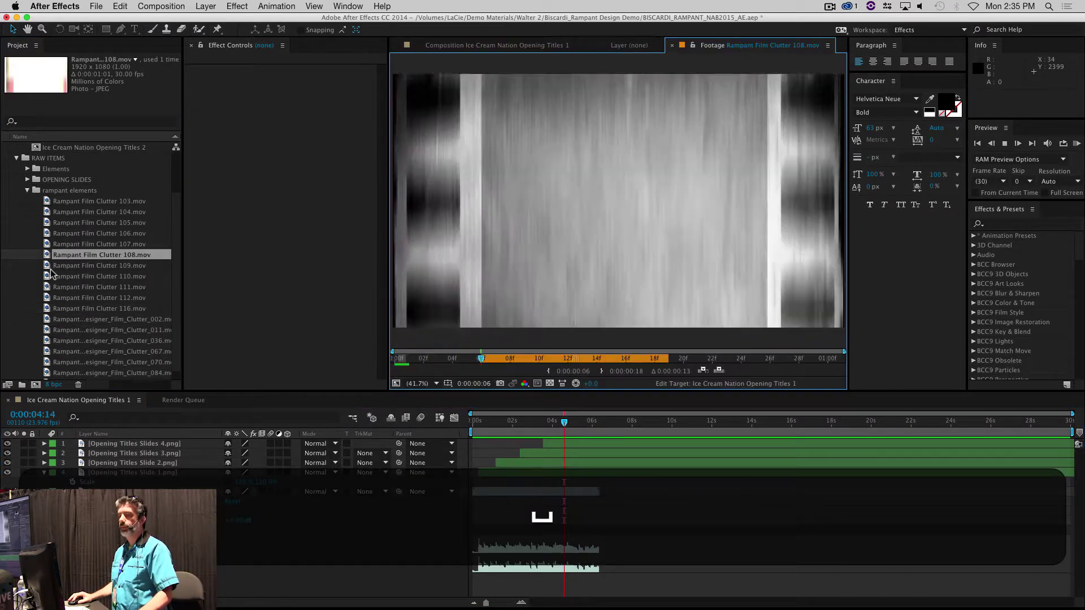
double_click(49, 277)
key("space")
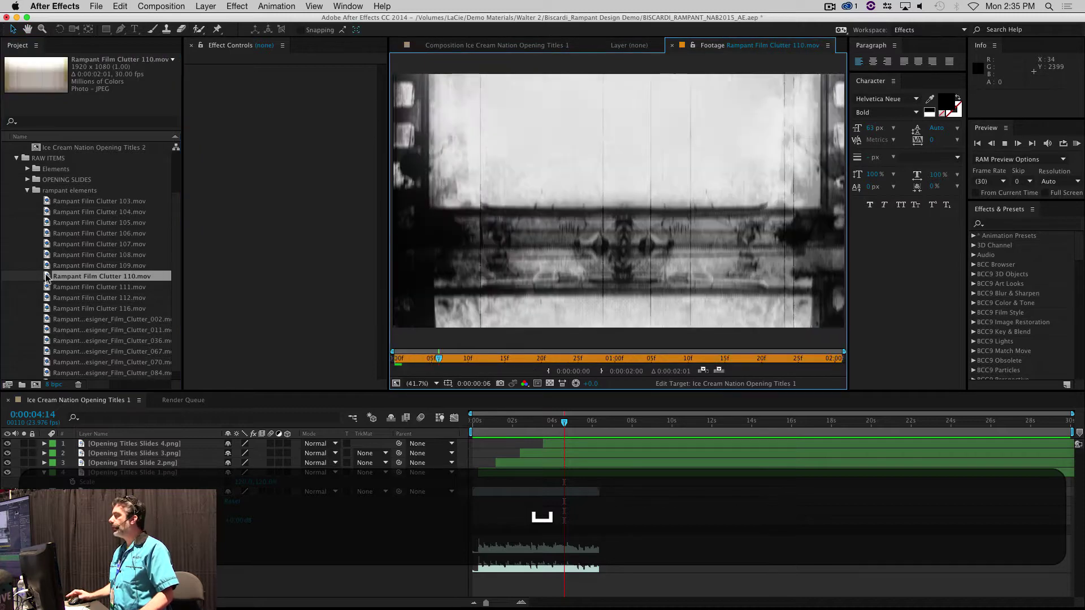
double_click(50, 297)
key("space")
key("space")
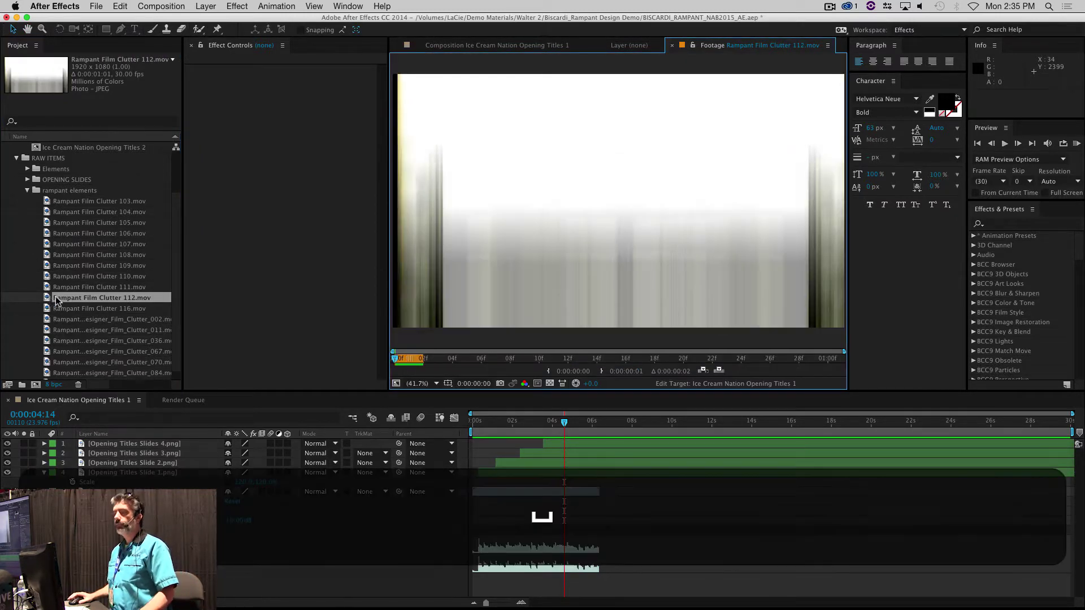
scroll(73, 287, "down", 1)
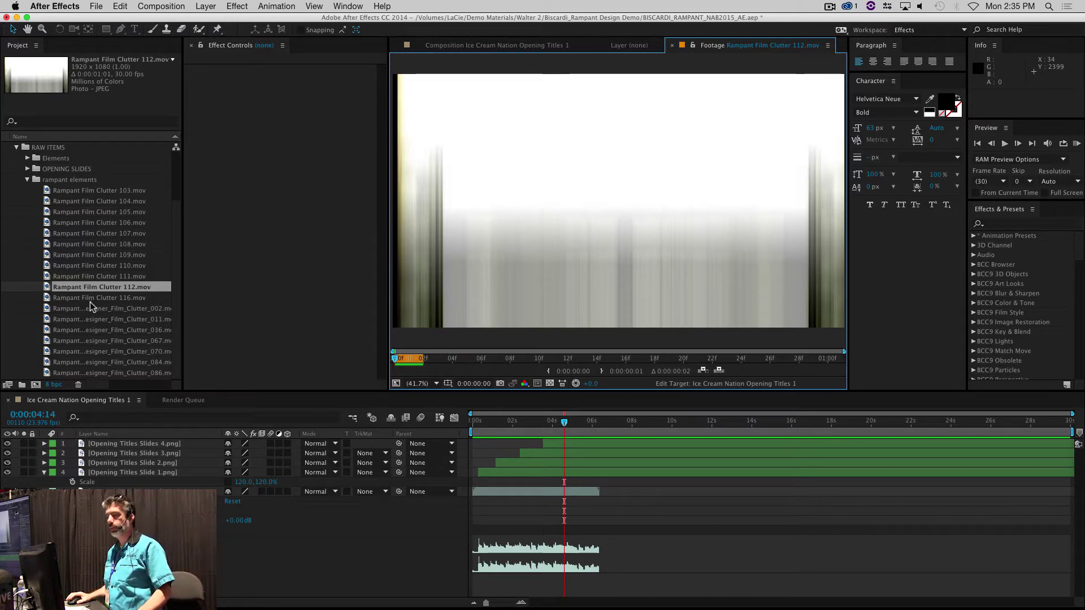
Step: Play the opening titles from 0:00:00:18, and preview the Rampant_4K_Designer_Film_Clutter_067.mov footage
left_click(489, 421)
key("space")
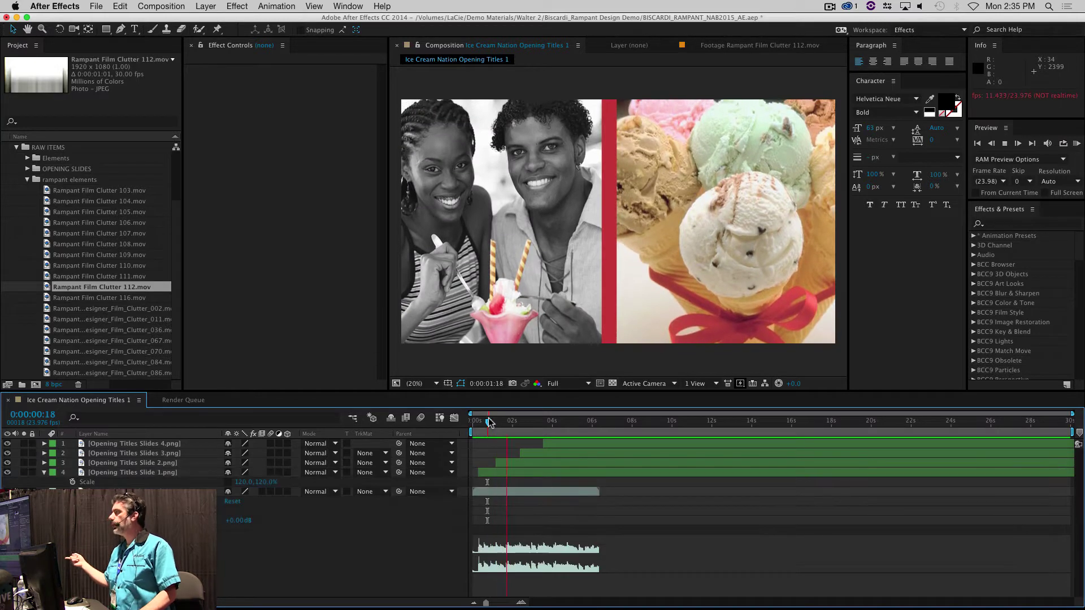
key("space")
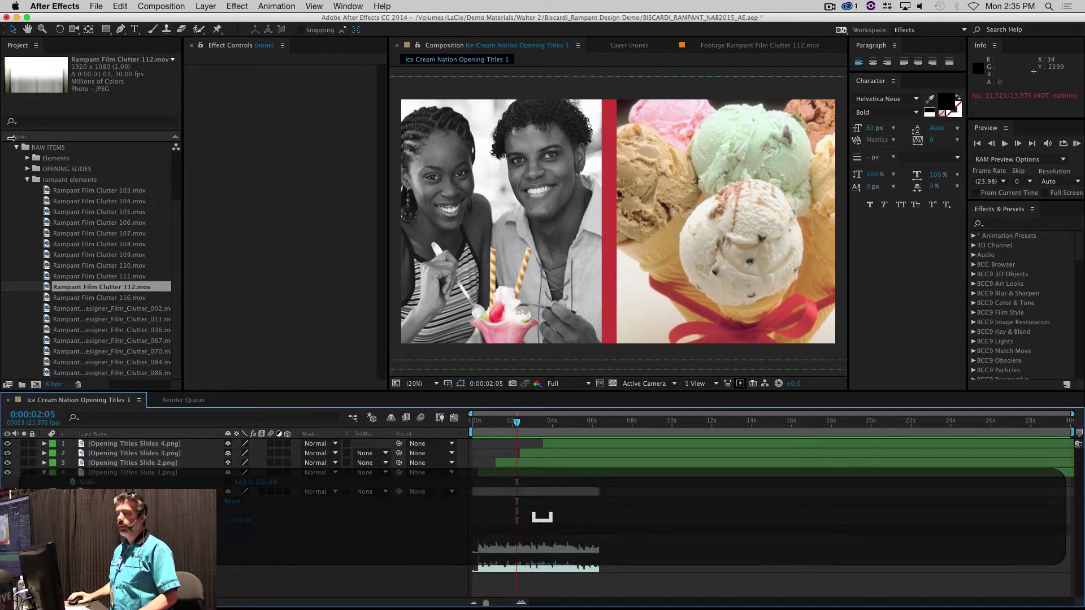
double_click(50, 342)
key("space")
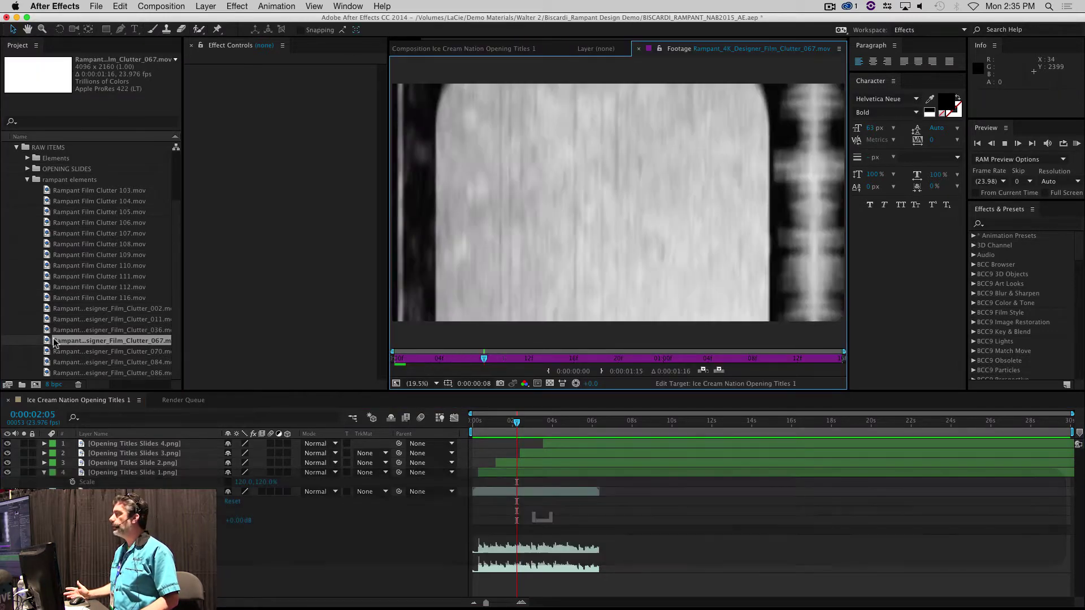
key("space")
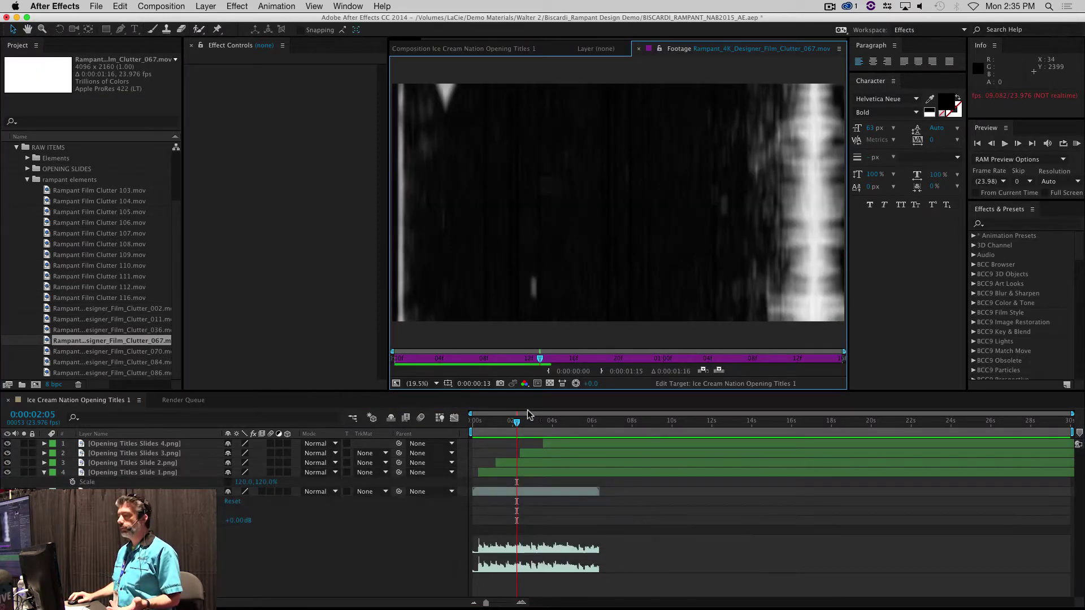
Step: Play back the opening titles composition from 0:00:00:07 to review the cuts between slides
left_click(478, 428)
key("space")
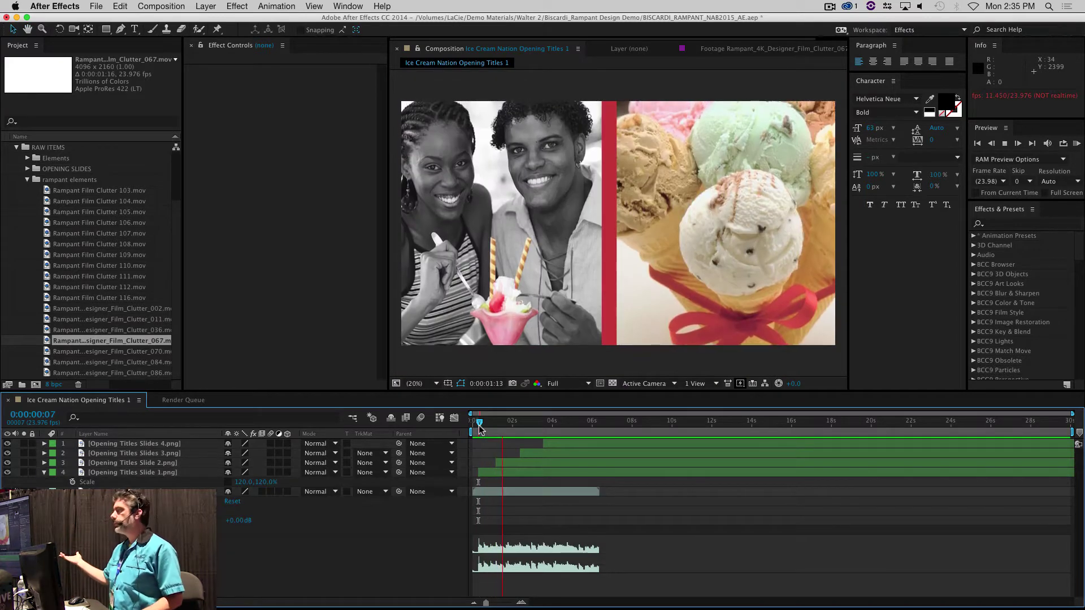
key("space")
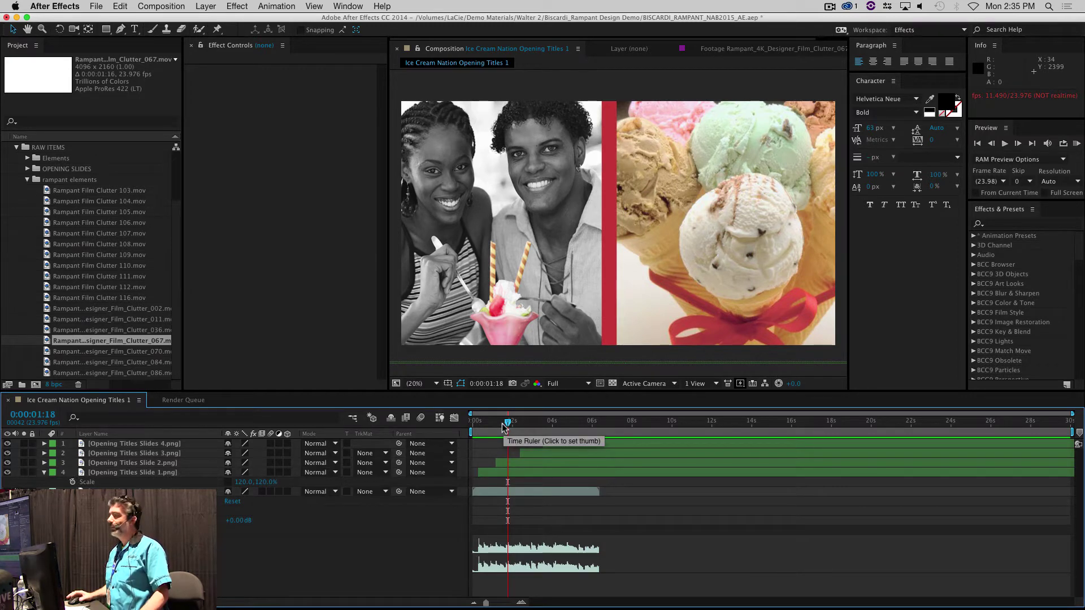
key("space")
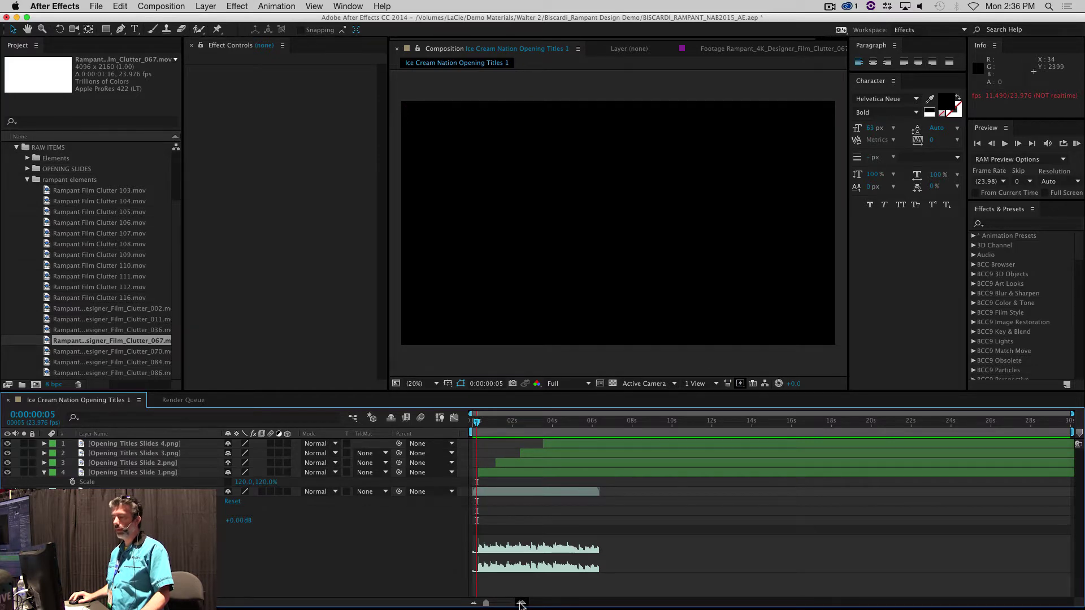
Step: Preview Rampant_4K_Designer_Film_Clutter_086.mov and trim it with an in point at 0:00:00:06 and an out point at 0:00:00:09
left_click(521, 604)
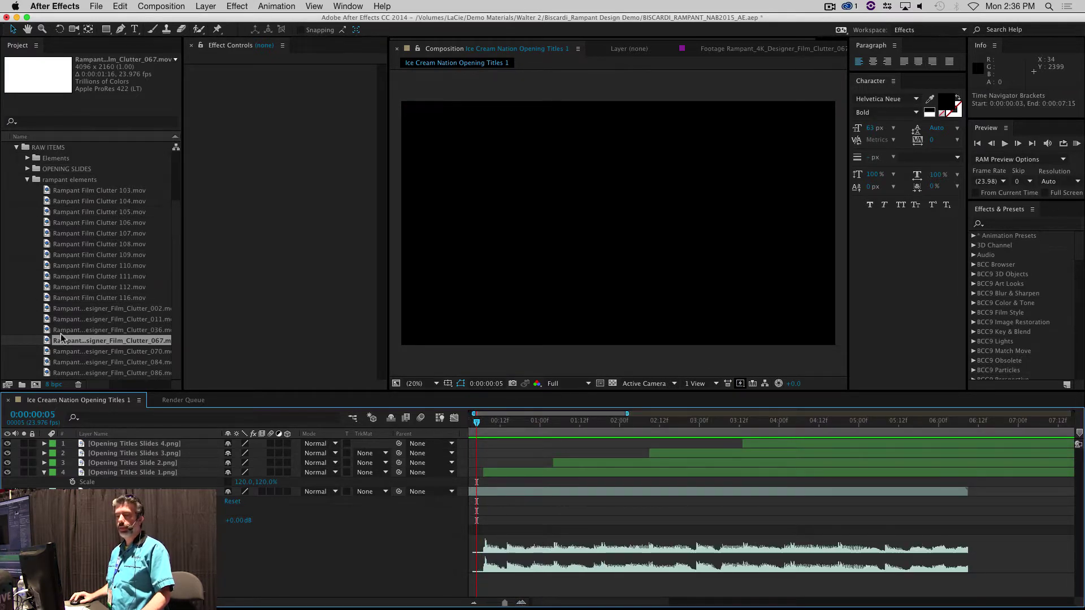
double_click(54, 373)
key("space")
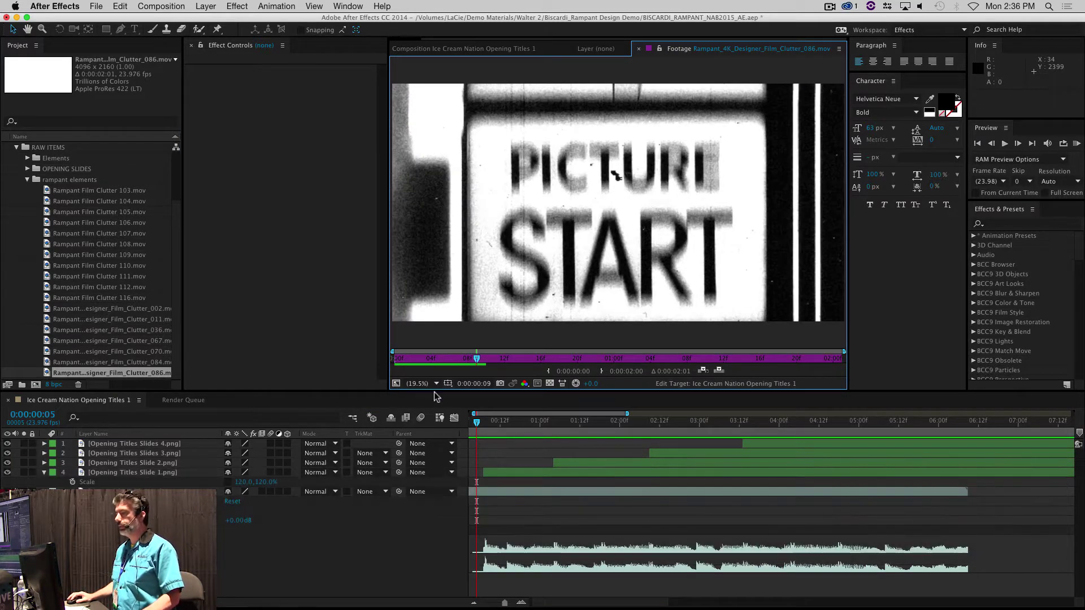
left_click_drag(466, 361, 451, 360)
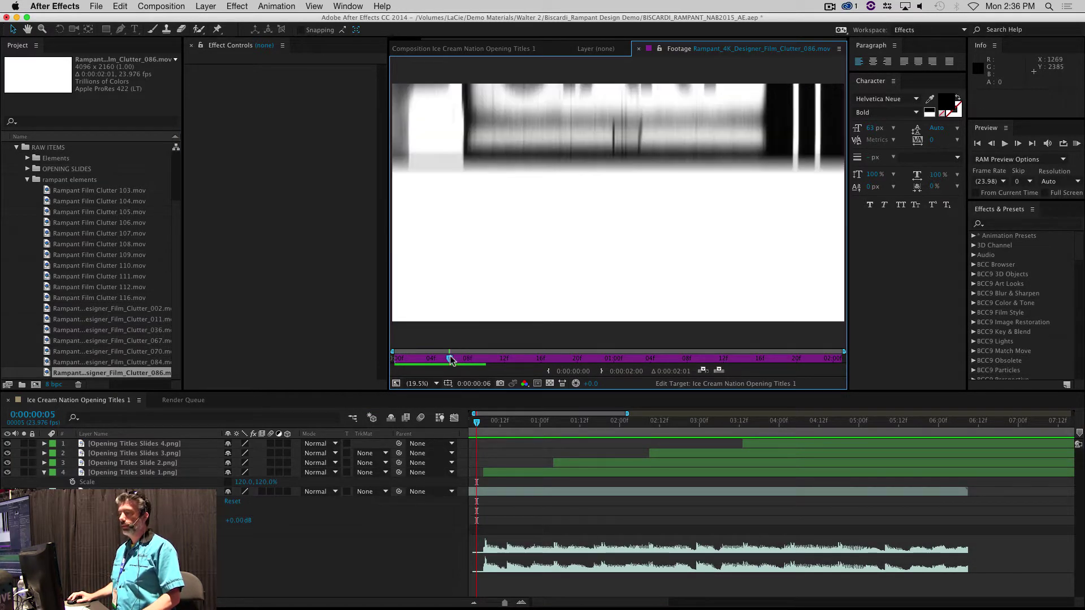
key("space")
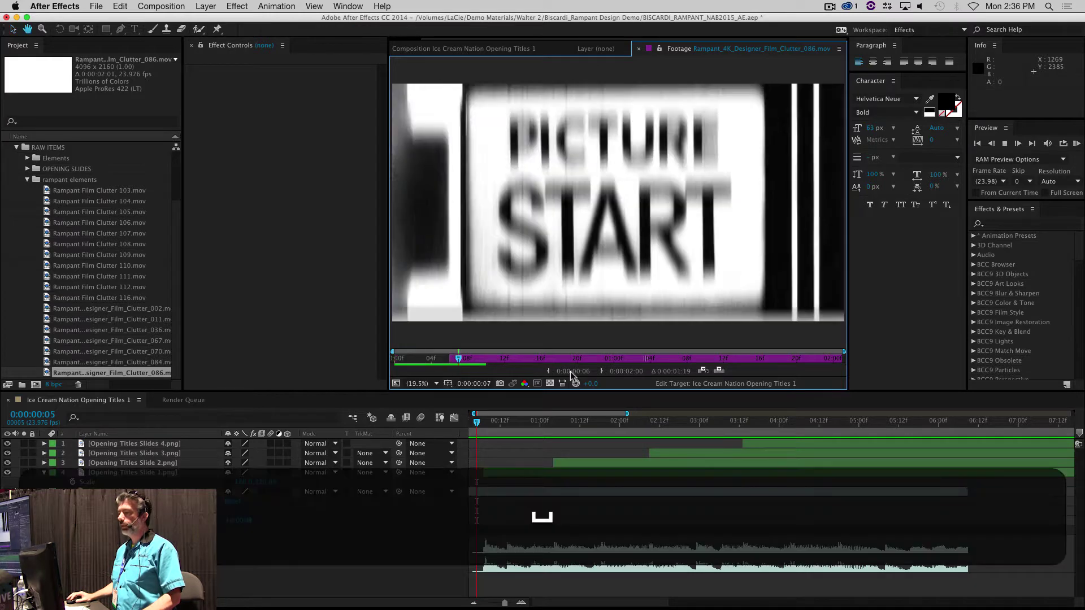
left_click(601, 371)
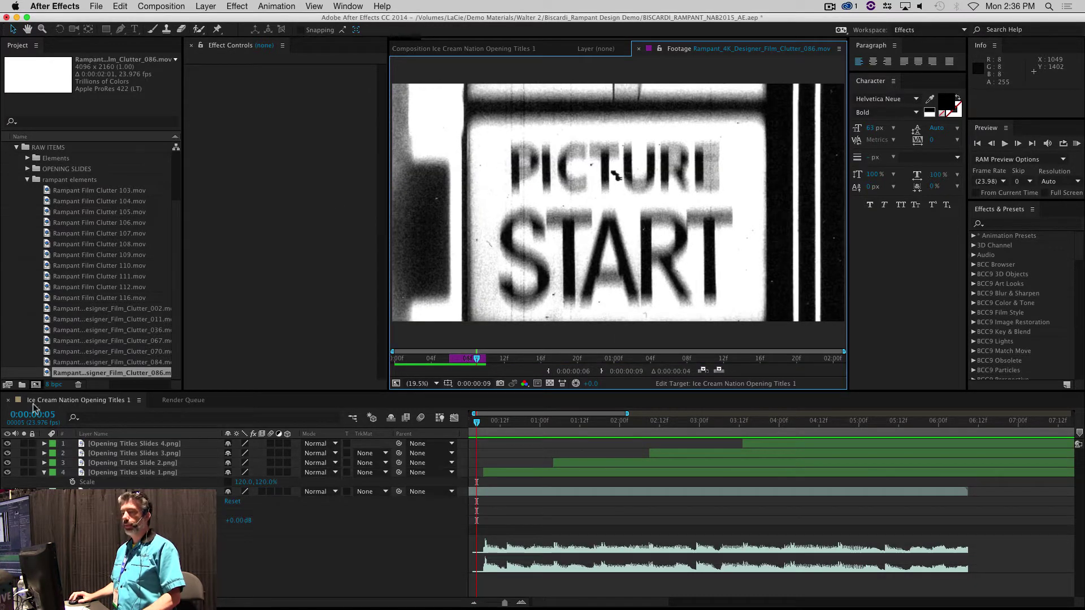
Step: Add the trimmed Film_Clutter_086 clip above Opening Titles Slide 1, align it with that slide's start, and play it back
left_click_drag(50, 377, 493, 470)
left_click(490, 423)
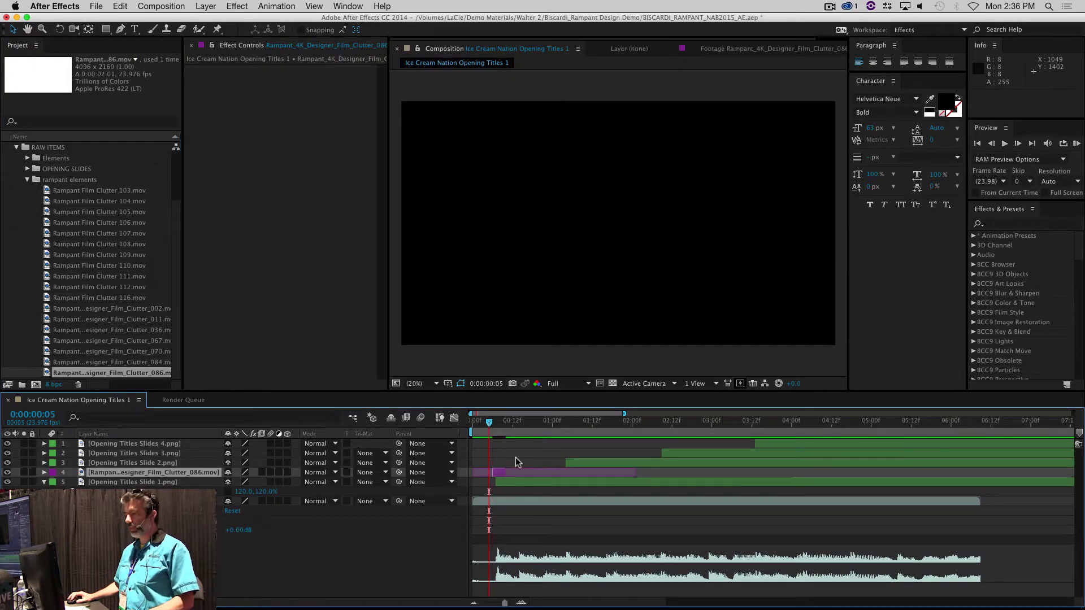
left_click_drag(497, 476, 502, 477)
key("space")
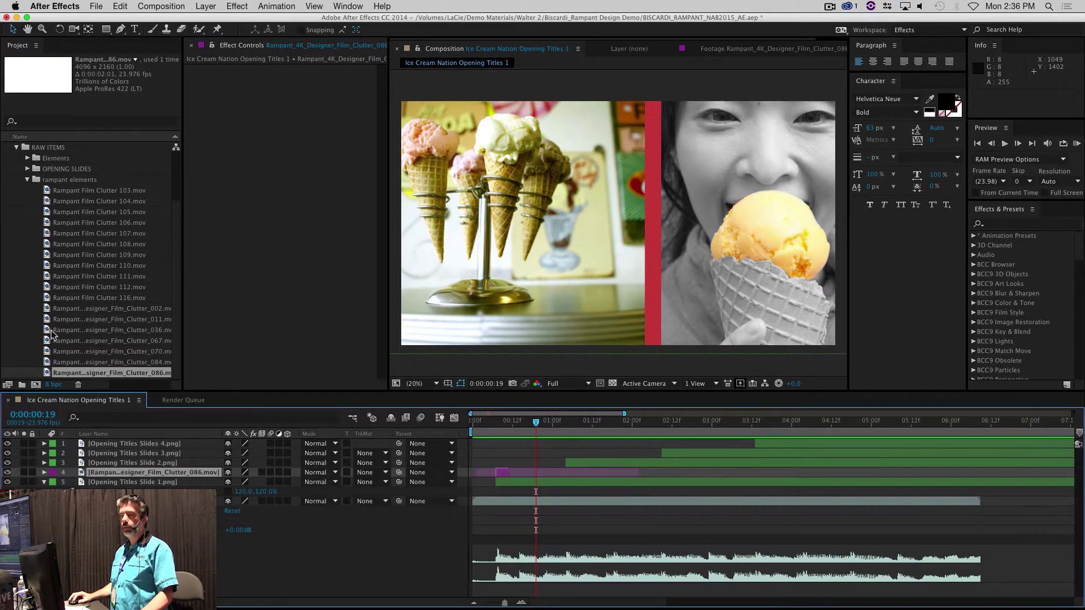
Step: Preview Rampant_4K_Designer_Film_Clutter_011.mov and add it as a layer above Film_Clutter_086, starting at 0:00:00:11
left_click(44, 312)
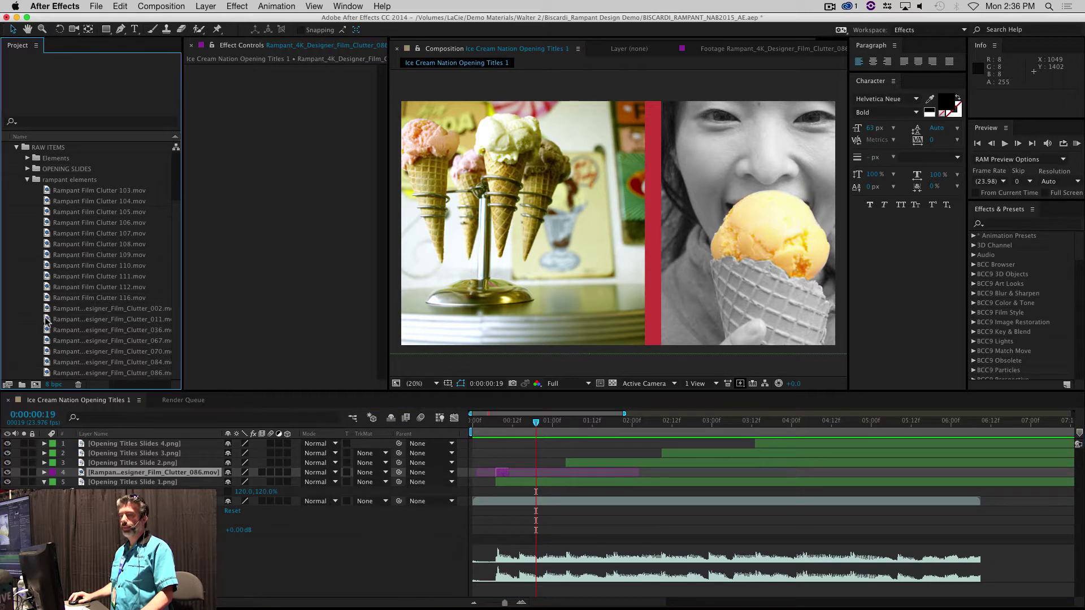
double_click(47, 320)
key("space")
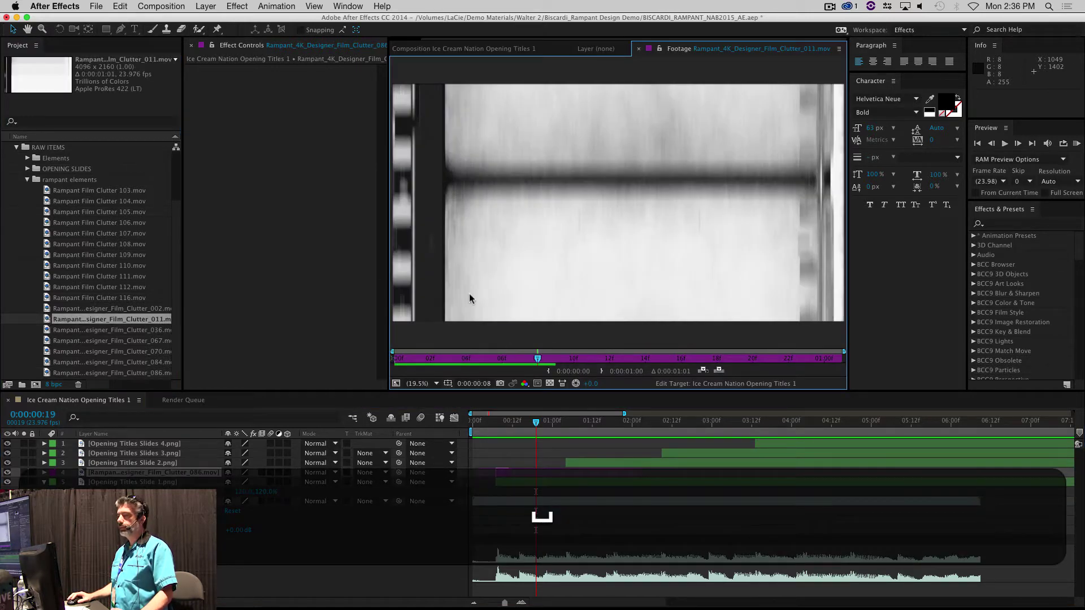
left_click_drag(416, 483, 525, 475)
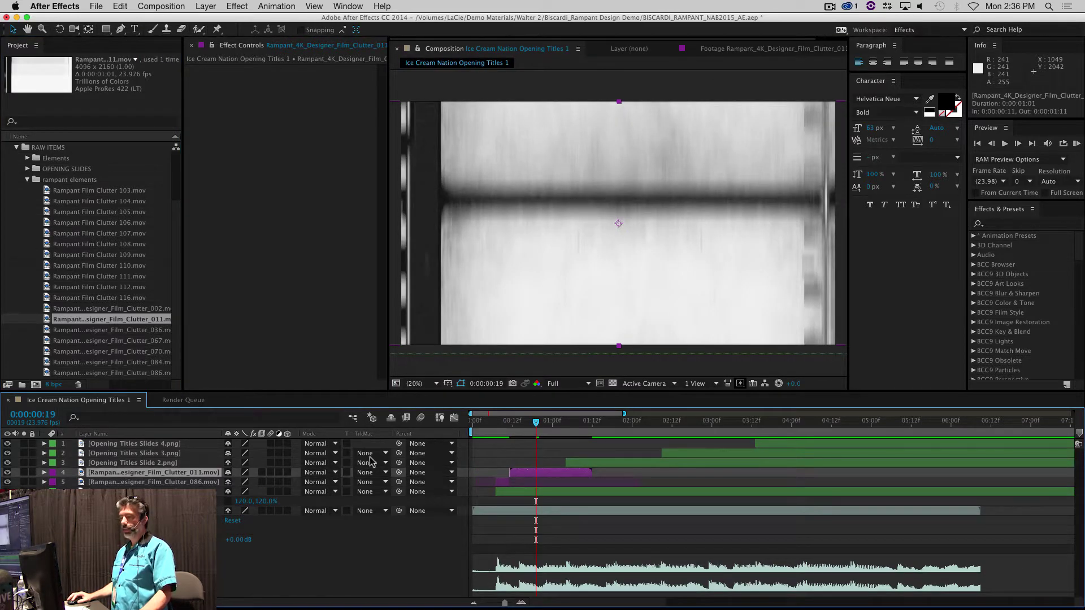
Step: Set the Film_Clutter_011 layer's blend mode to Lighten and play back the result
left_click(332, 472)
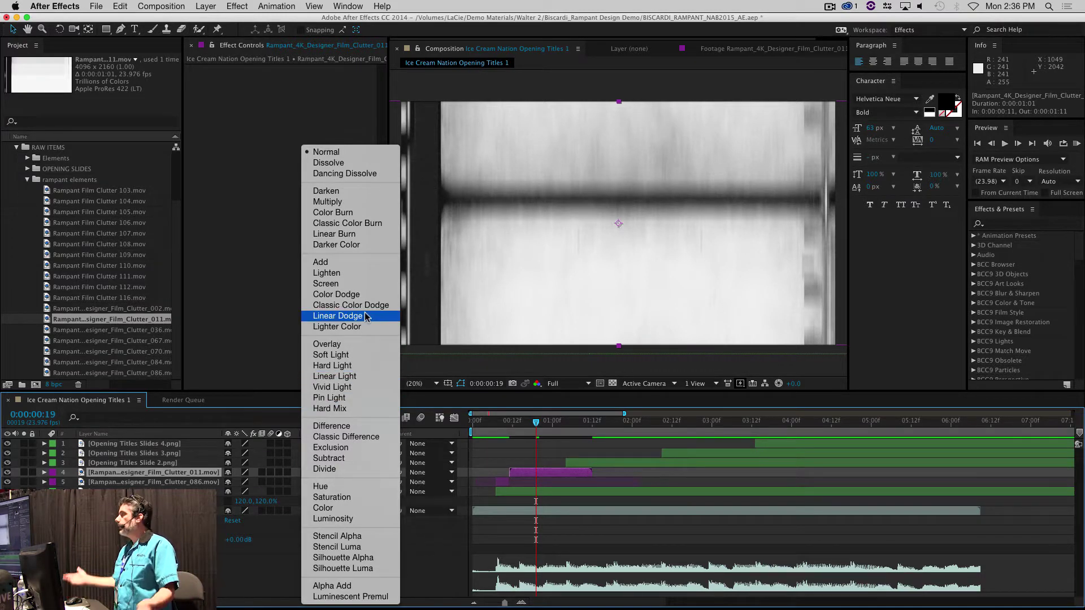
left_click(342, 273)
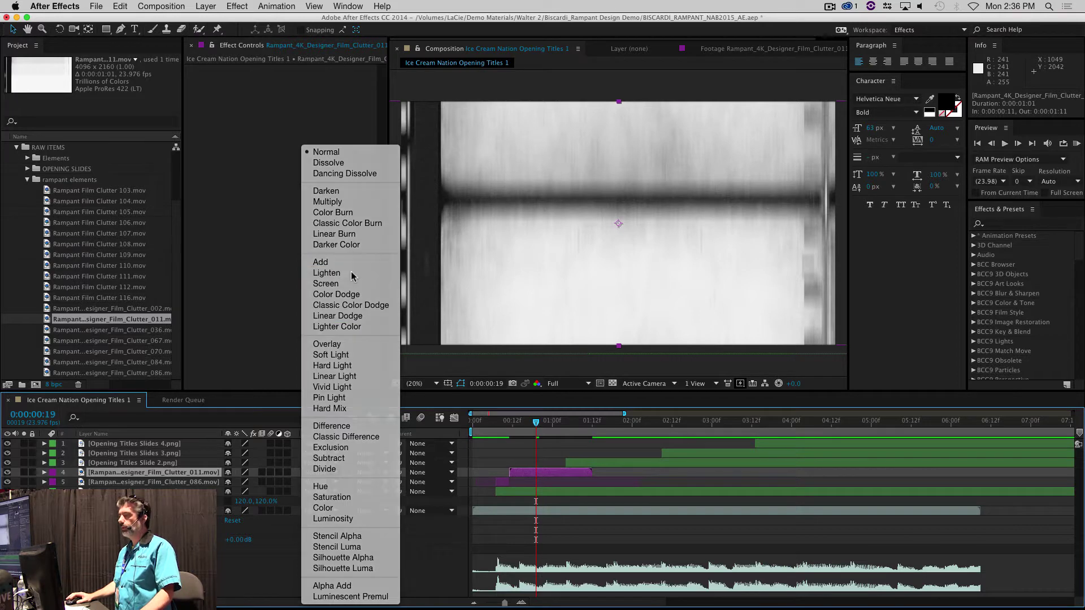
key("space")
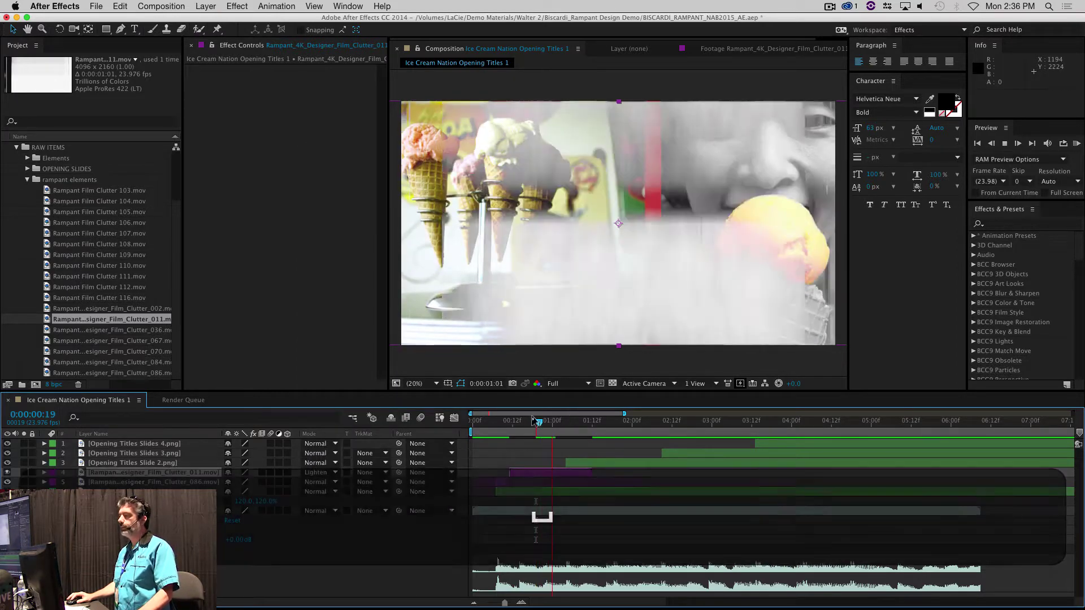
Step: Set the Film_Clutter_011 layer's blend mode to Soft Light and play back the transition over Opening Titles Slide 1
left_click(320, 473)
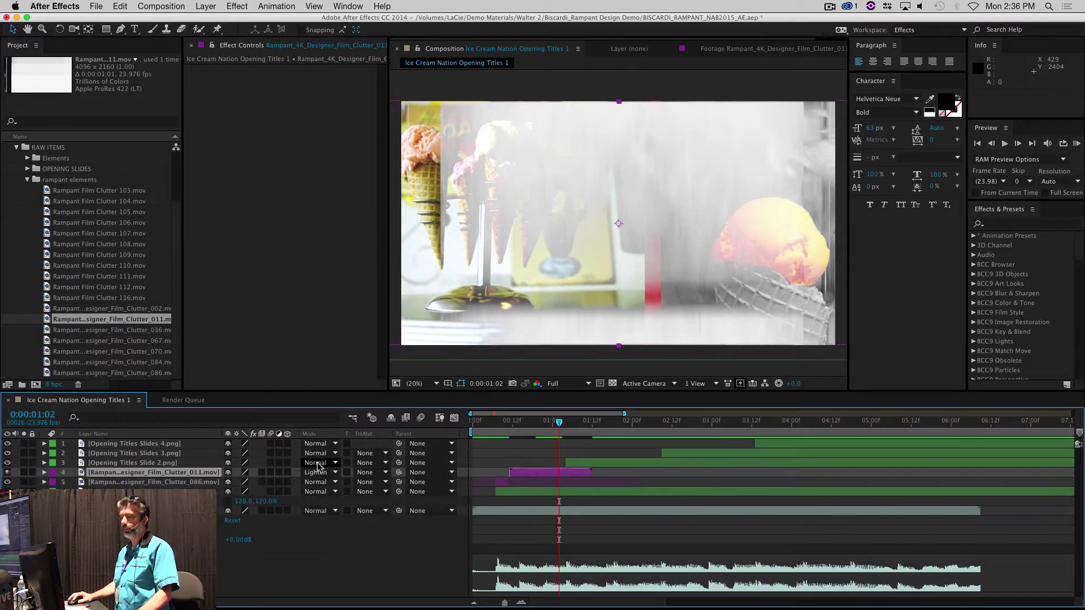
left_click(320, 474)
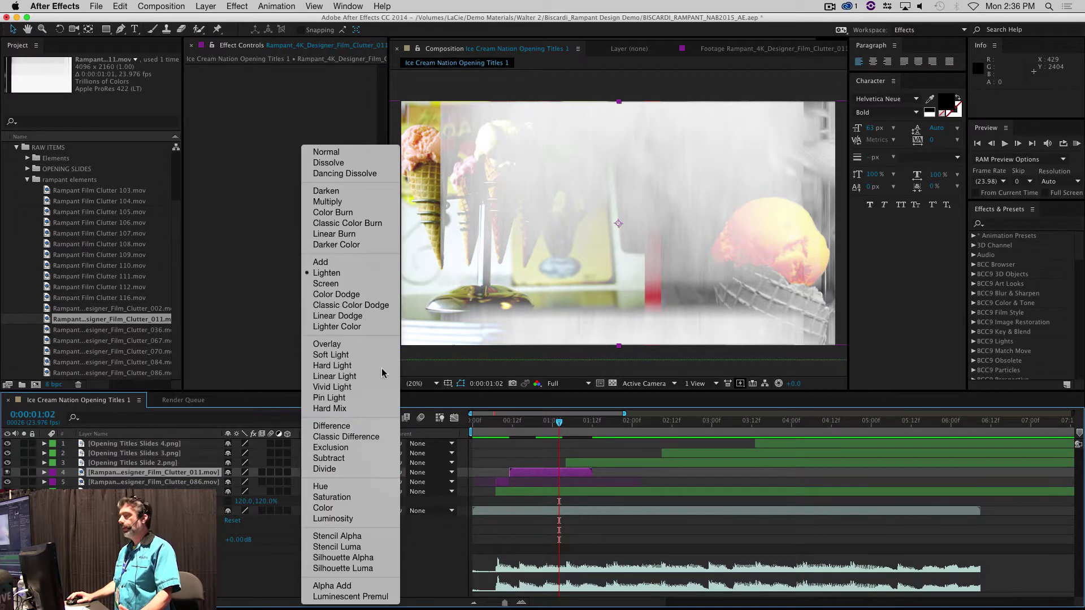
left_click(350, 357)
key("space")
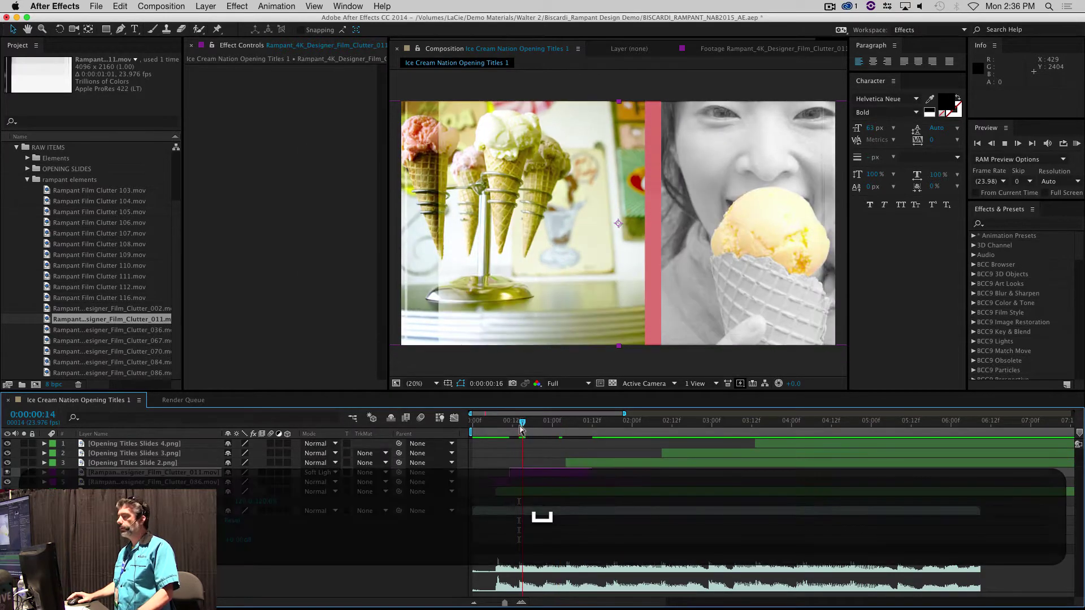
key("space")
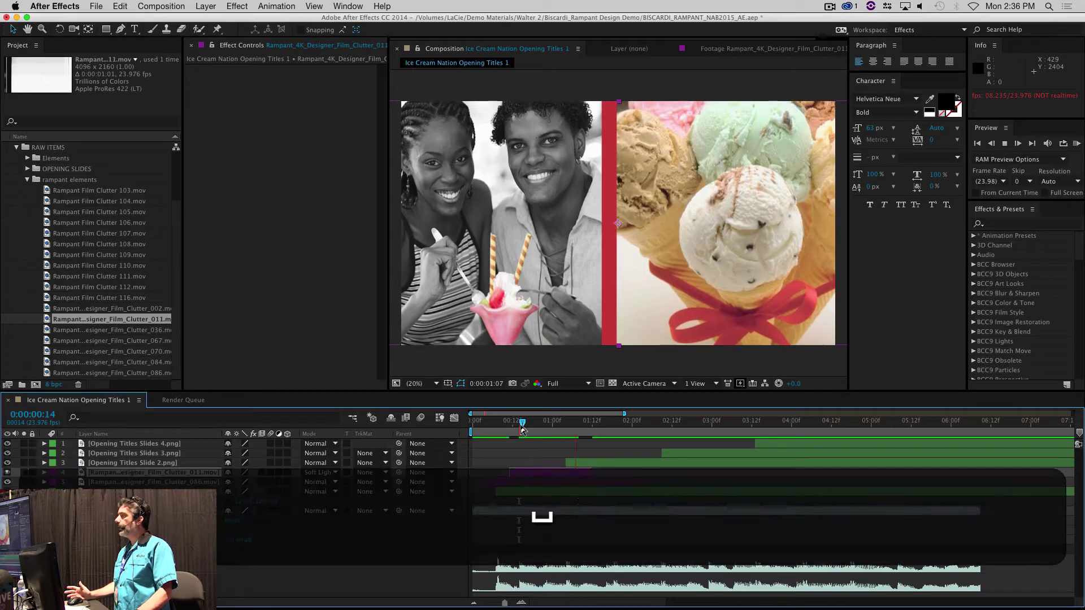
left_click(502, 424)
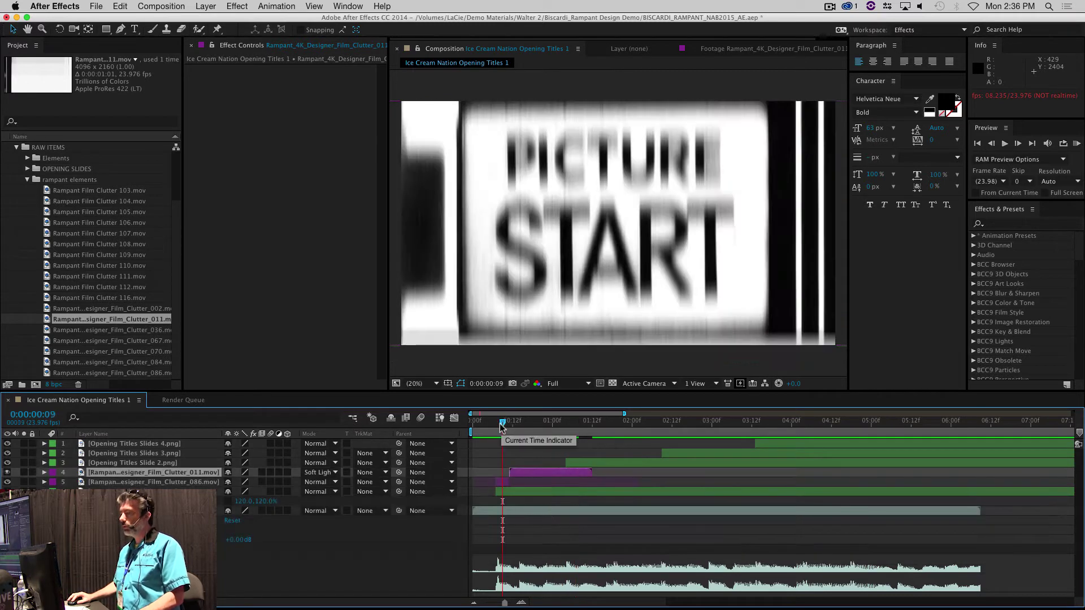
key("space")
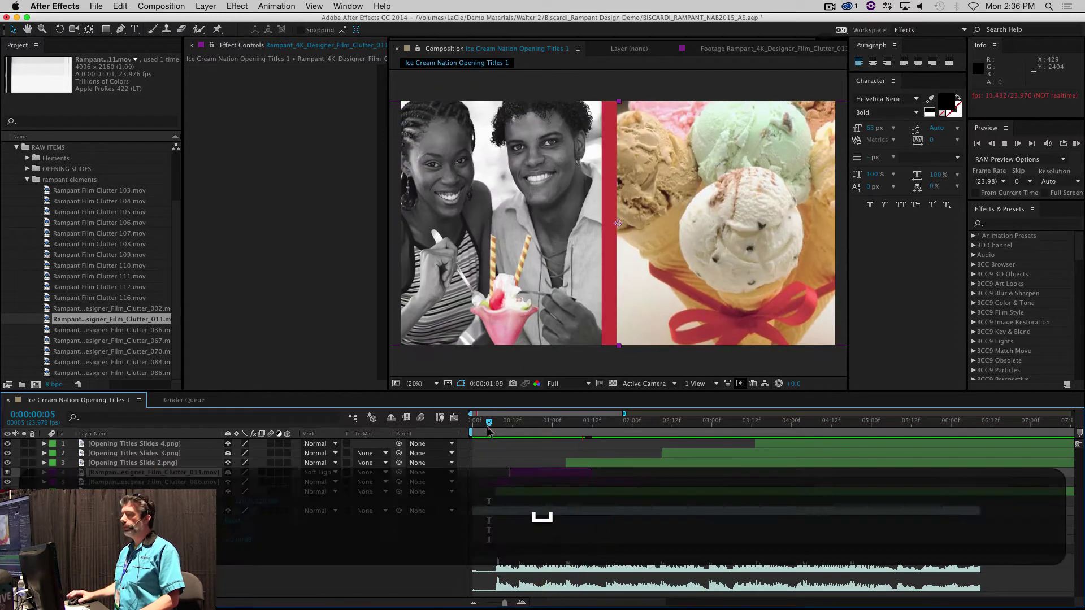
left_click(549, 423)
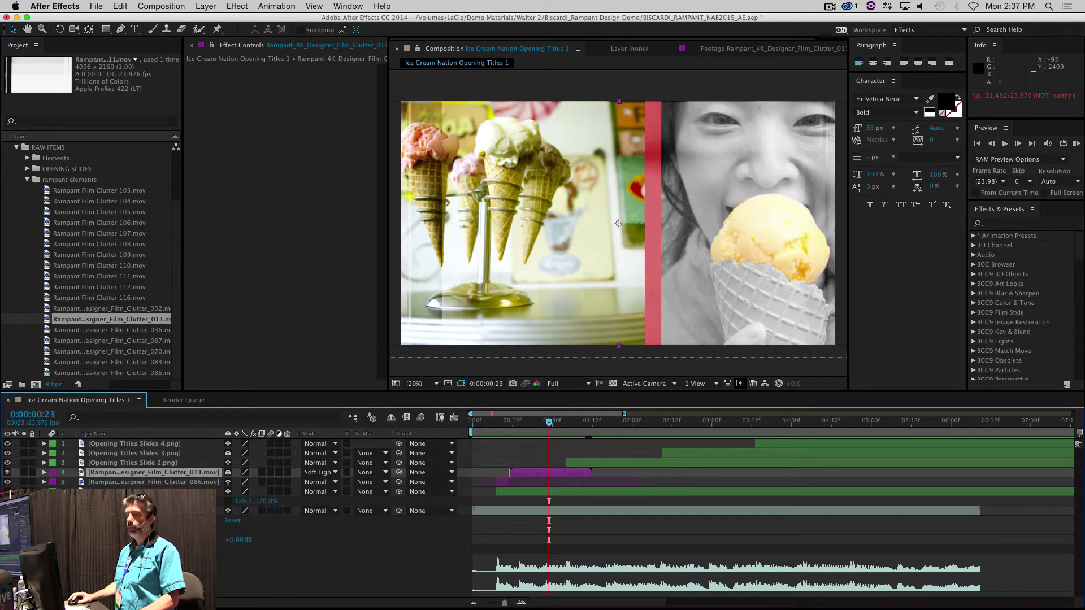
Step: Trim Rampant_4K_Designer_Film_Clutter_067.mov to 0:00:00:05 through 0:00:00:08, add it above Opening Titles Slide 2 at that slide's start, and play it back
double_click(54, 341)
left_click_drag(541, 358, 452, 347)
left_click(547, 371)
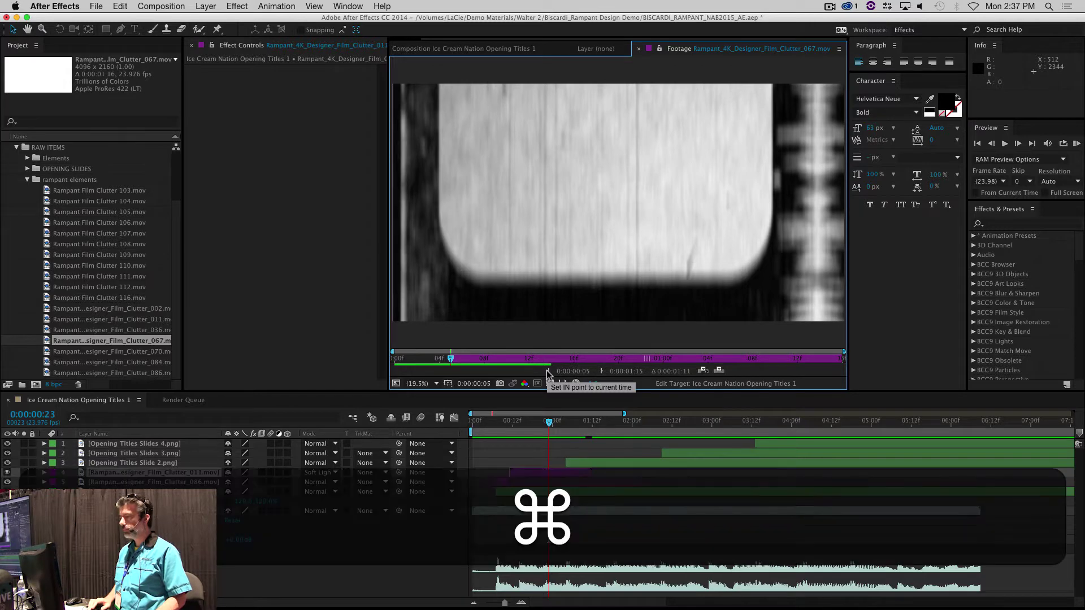
key("super+Right")
key("super+Right")
key("super+Right")
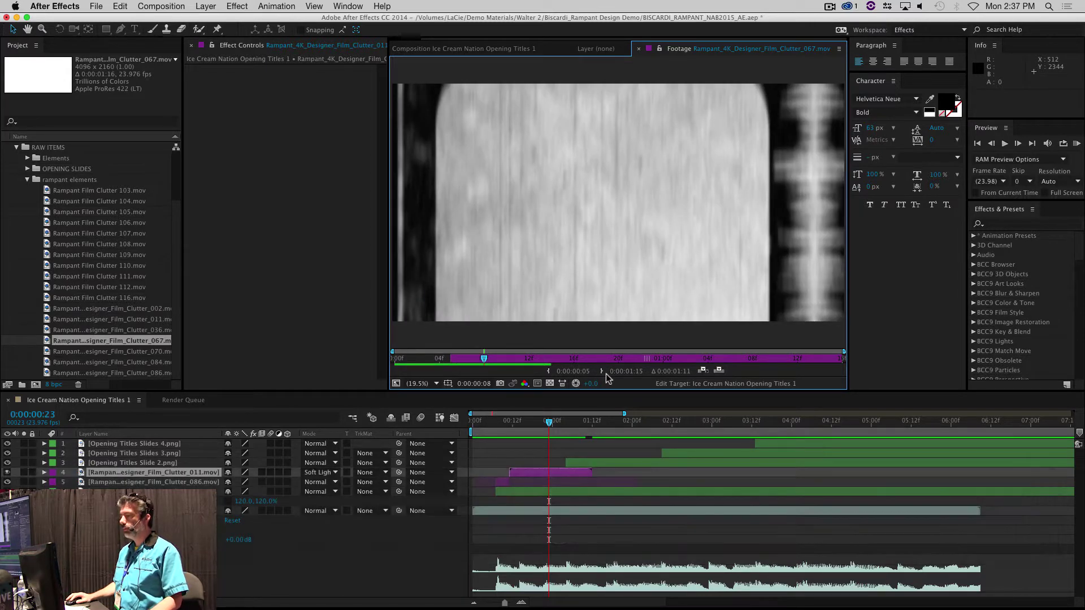
left_click(601, 371)
left_click_drag(52, 344, 567, 458)
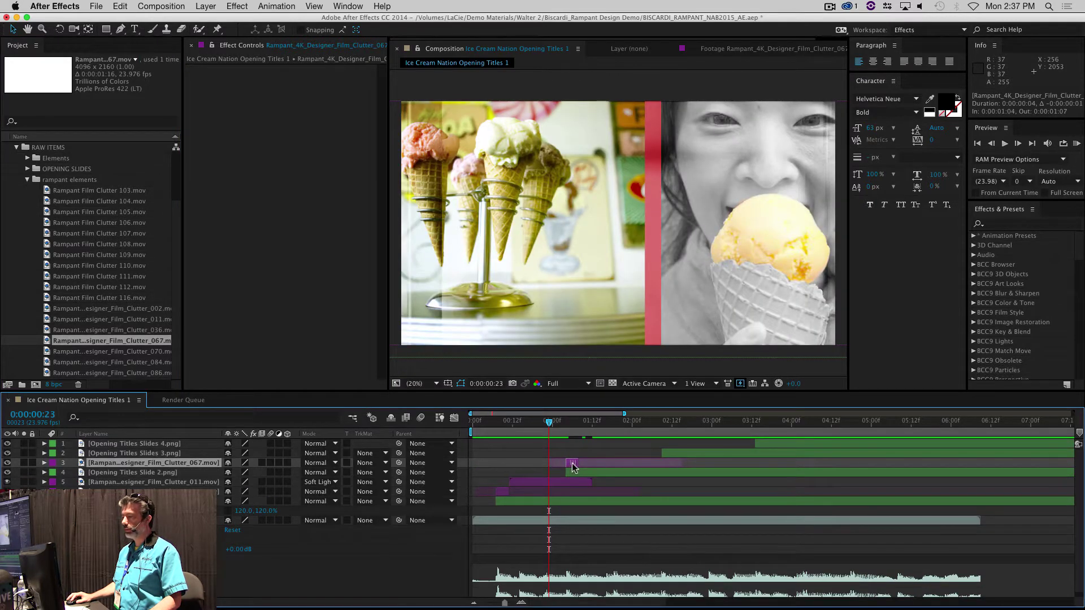
key("space")
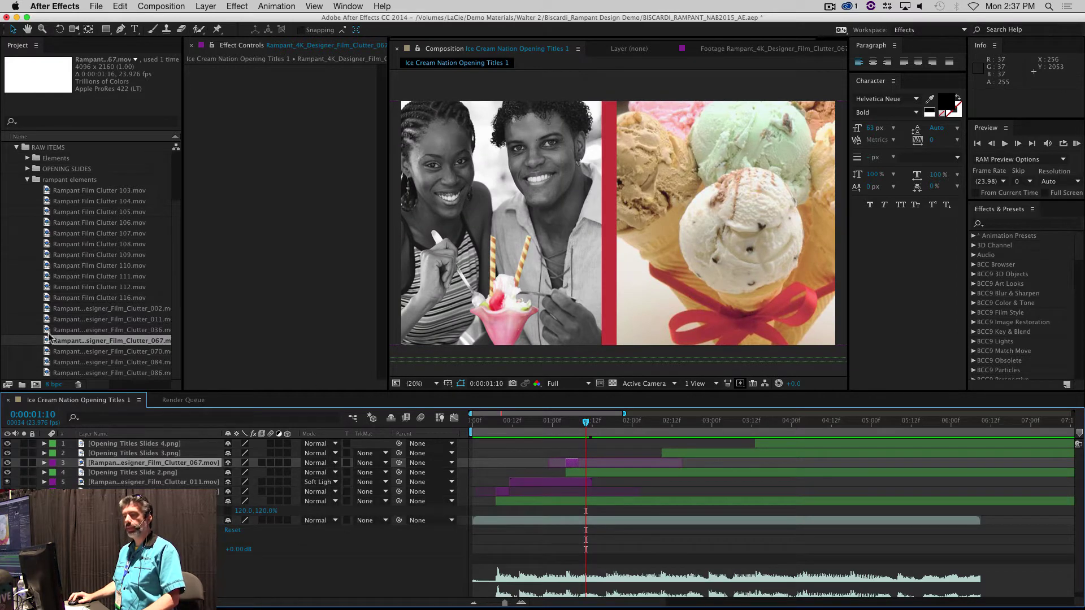
Step: Preview Rampant_4K_Designer_Film_Clutter_002.mov and add it as a layer above Film_Clutter_067, starting at 0:00:01:08
double_click(47, 310)
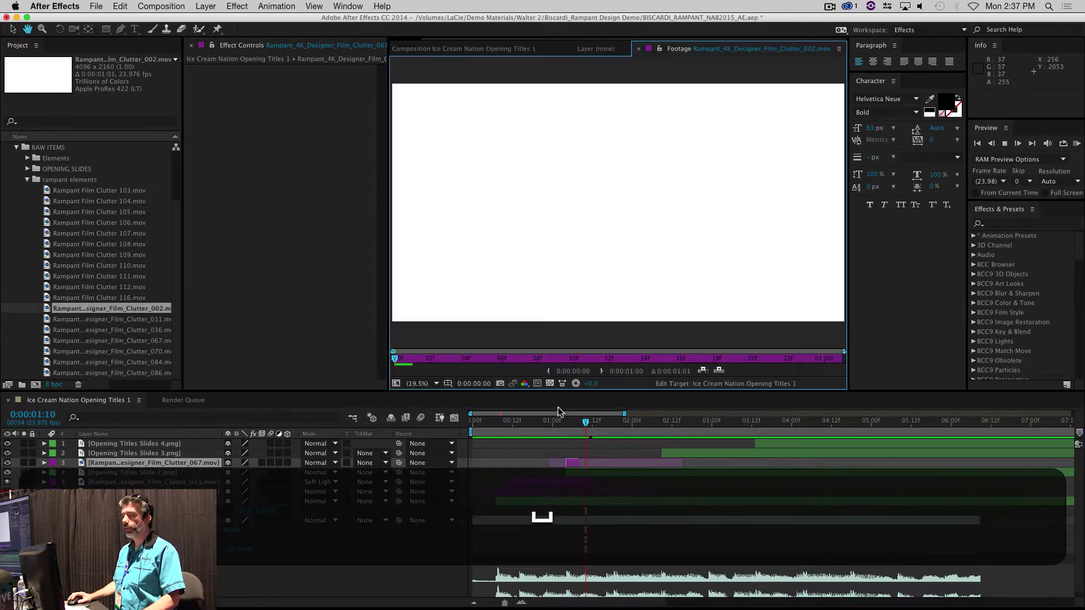
key("space")
key("space")
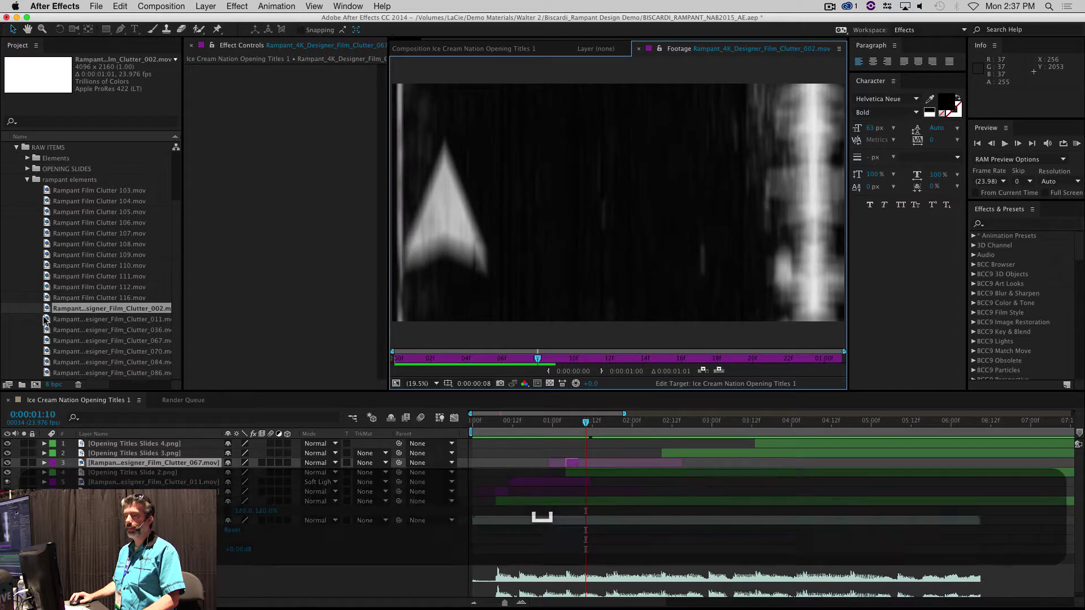
left_click_drag(47, 311, 586, 463)
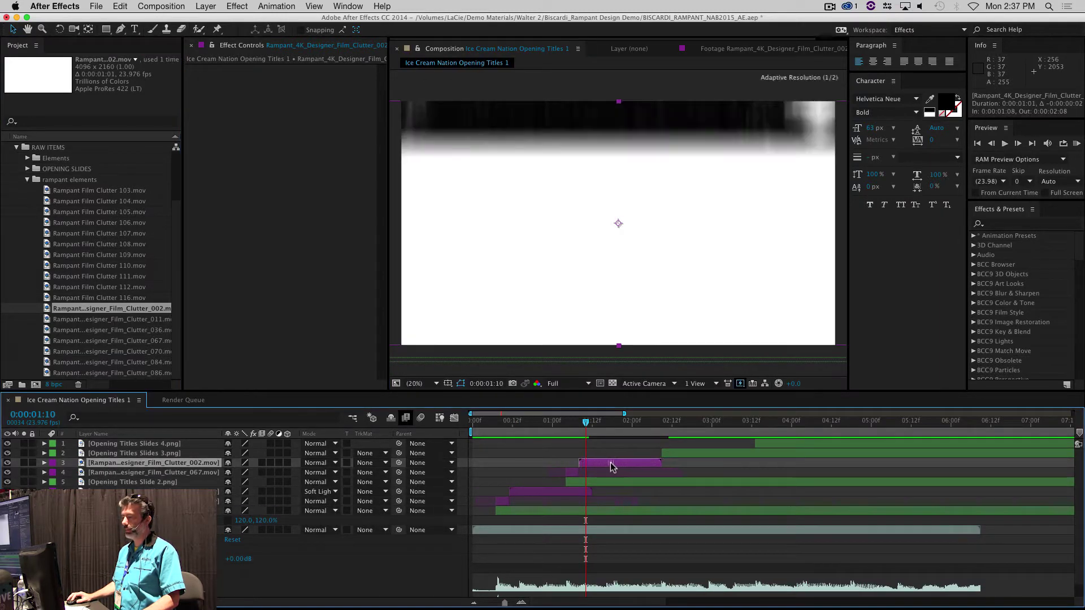
Step: Set the Film_Clutter_002 layer's blend mode to Screen and play back the result from 0:00:01:03
left_click(614, 425)
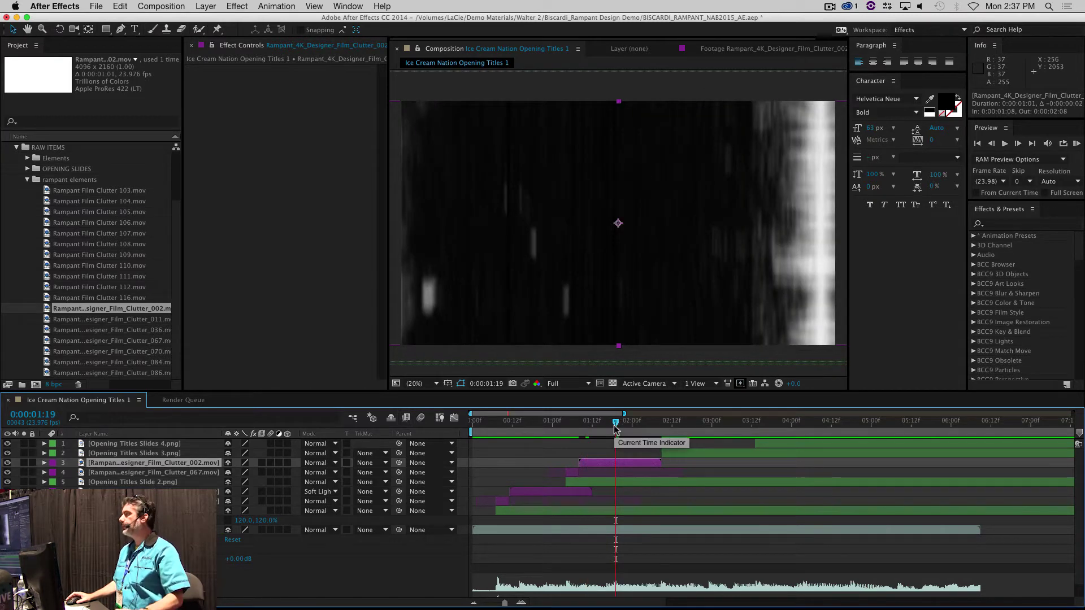
left_click(332, 463)
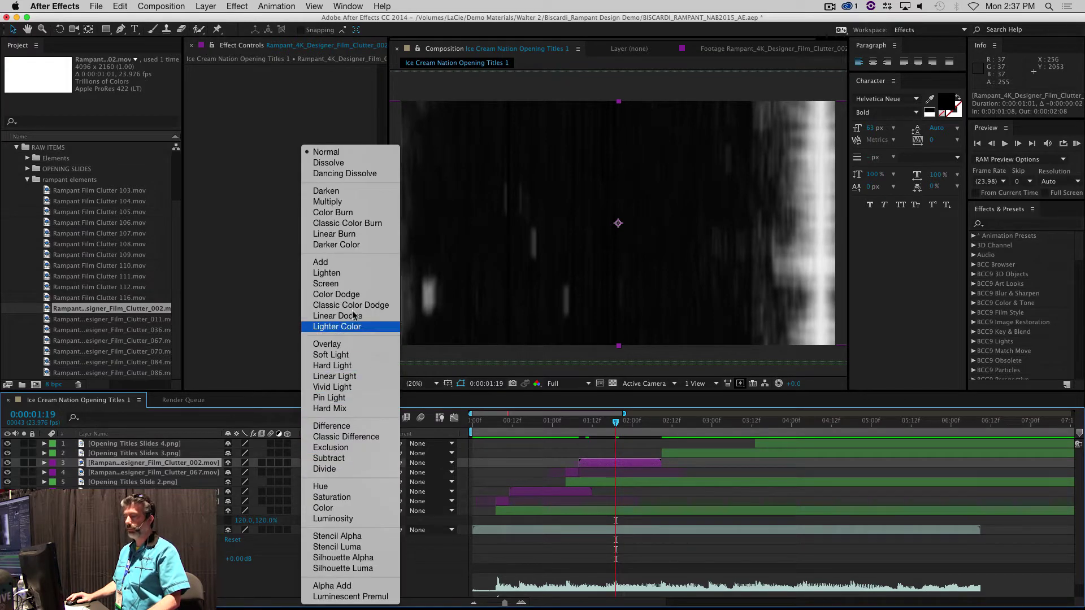
left_click(326, 284)
left_click(562, 432)
key("space")
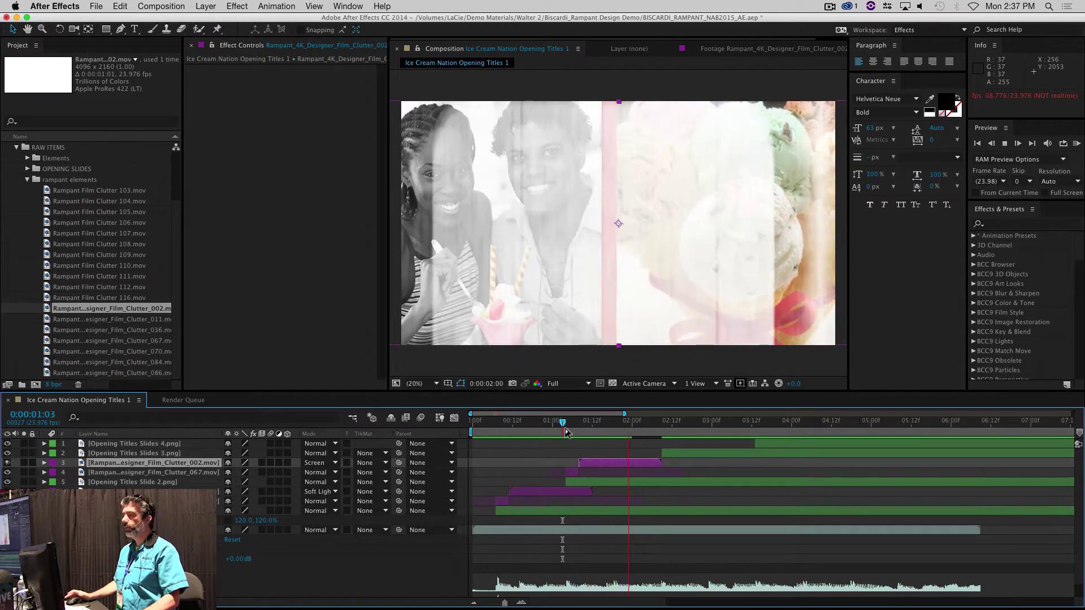
key("space")
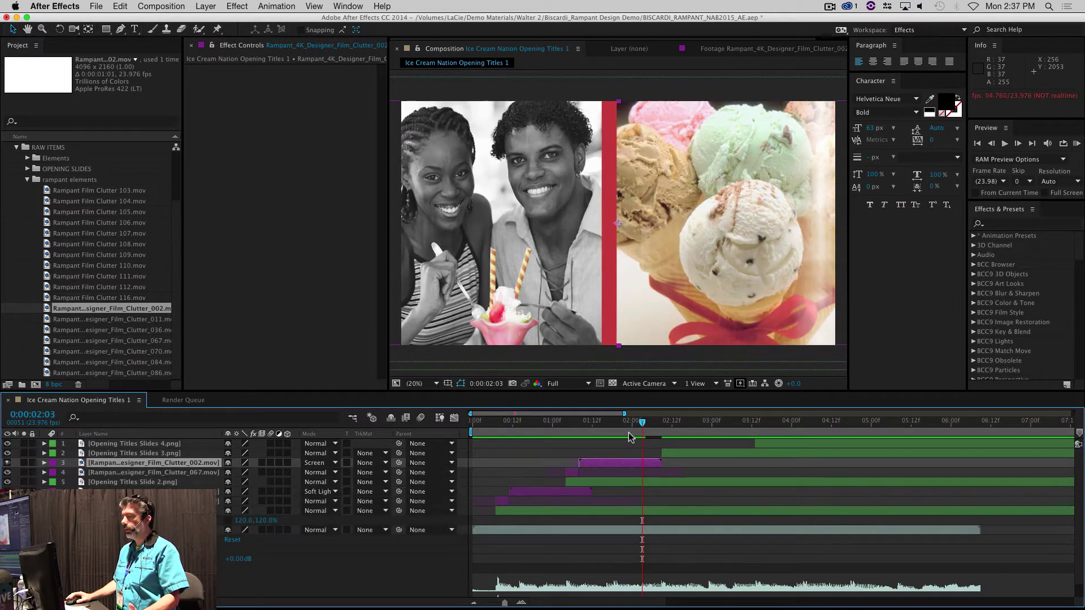
Step: Open the Ice Cream Nation Opening Titles 2 composition and play back its finished transitions
scroll(88, 224, "up", 3)
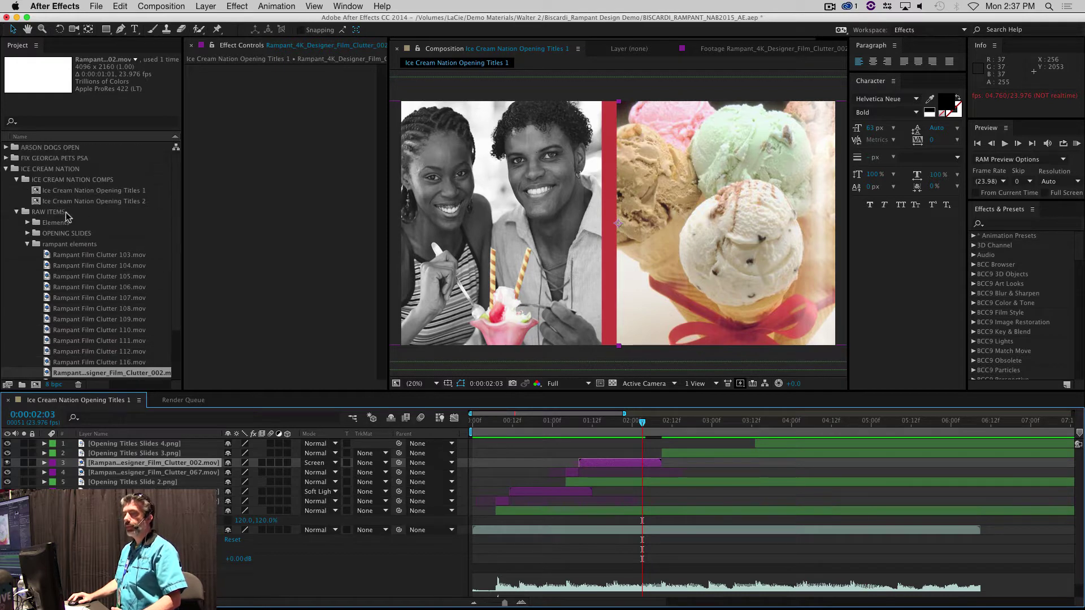
double_click(37, 201)
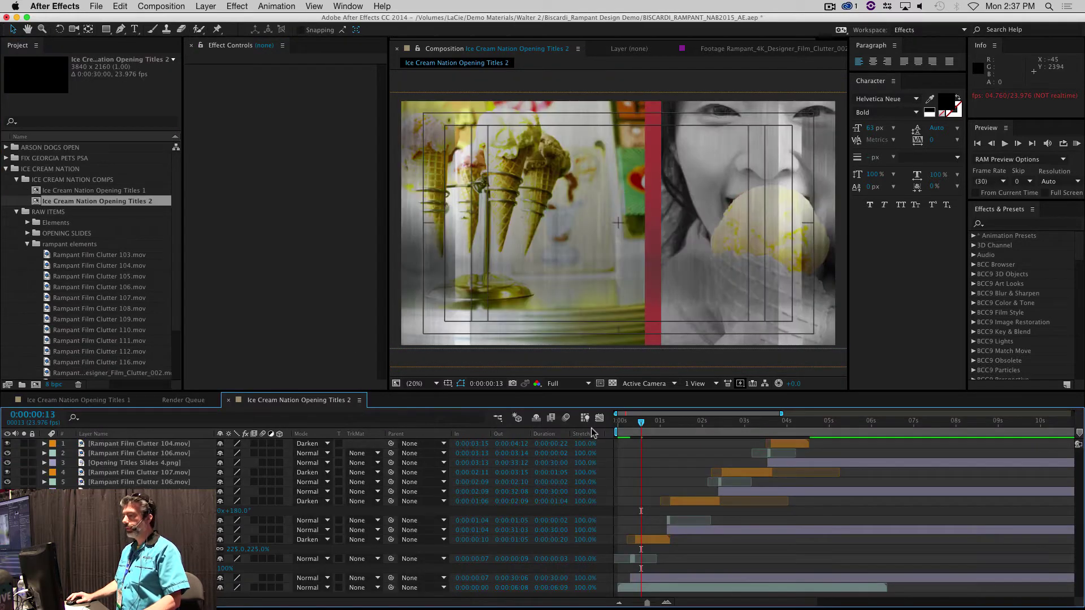
key("space")
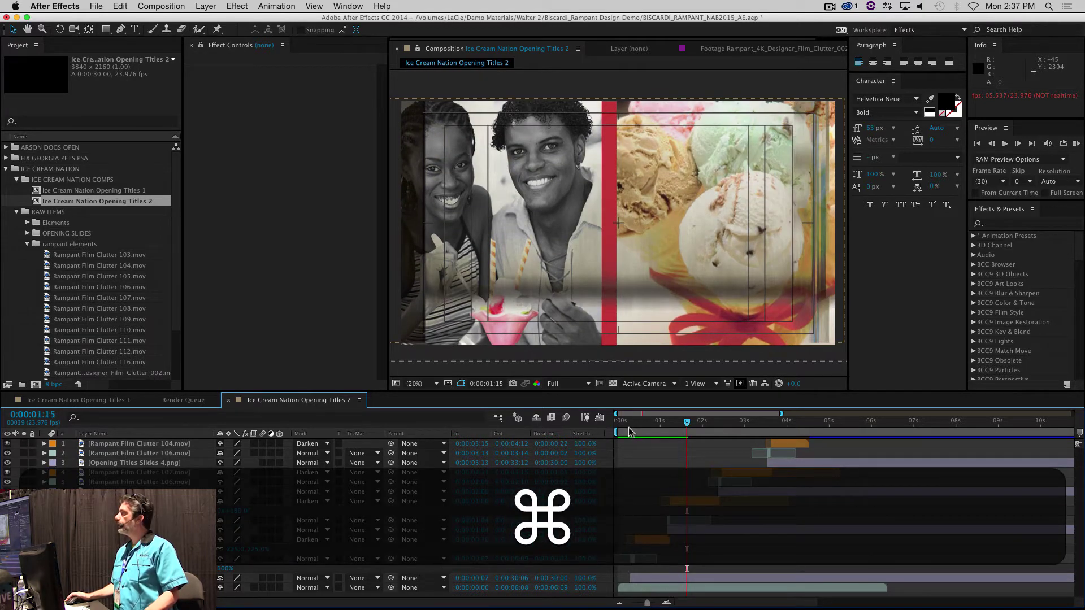
Step: Switch to Premiere Pro and play ICN_EP101_MASTER_v2.mp4 from its beginning to review the finished opening titles
key("super+Tab")
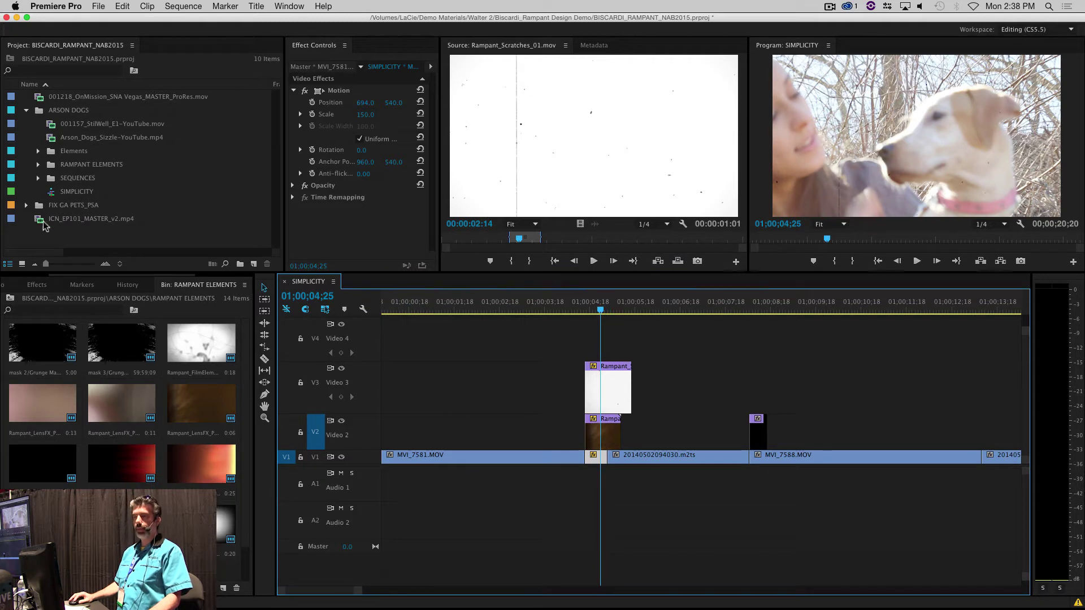
double_click(42, 220)
key("Home")
key("space")
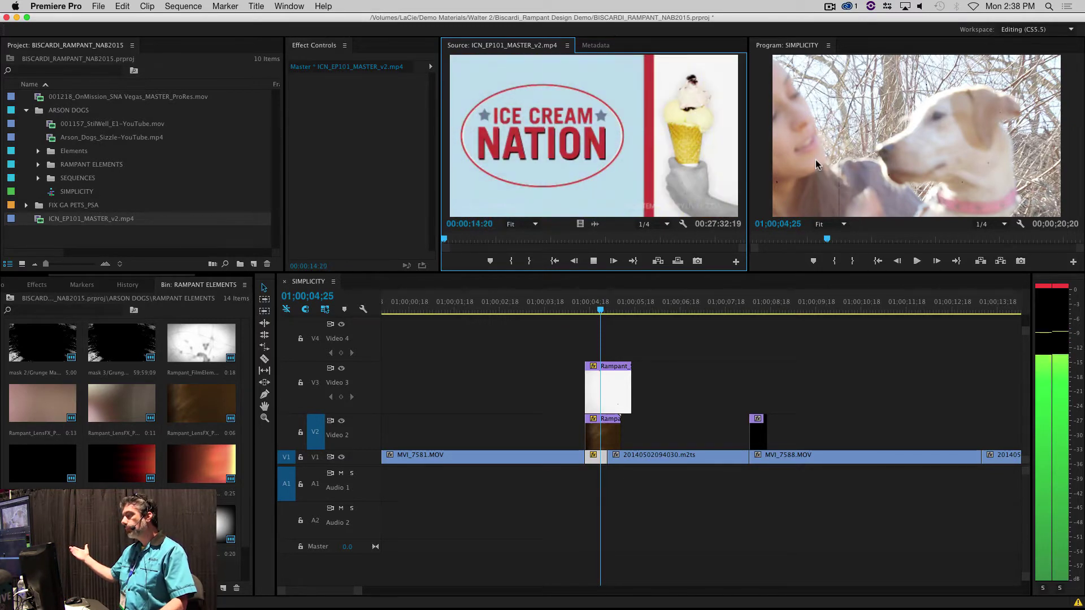
key("space")
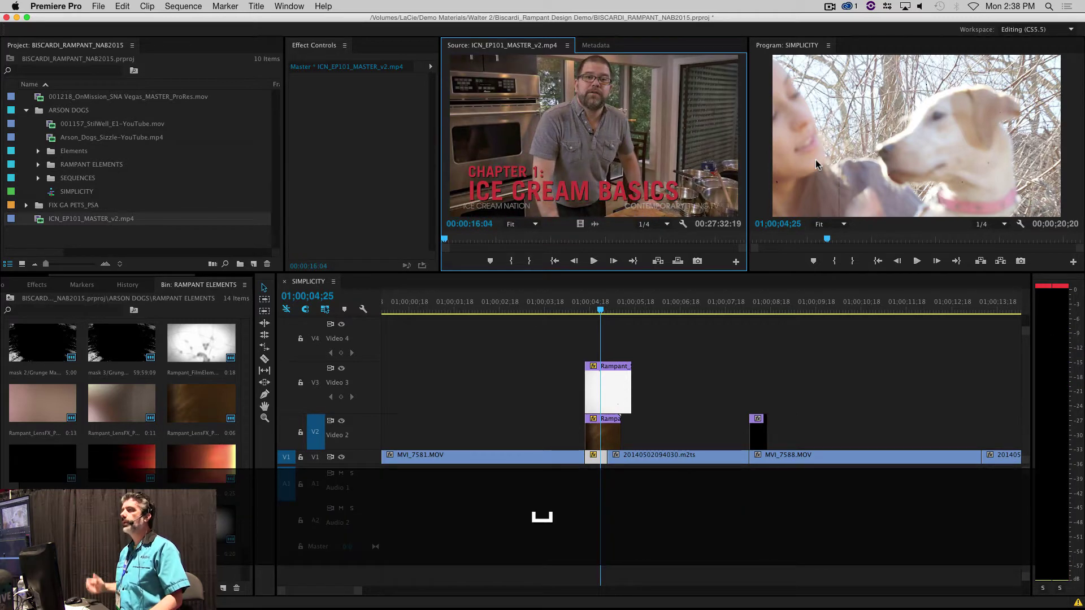
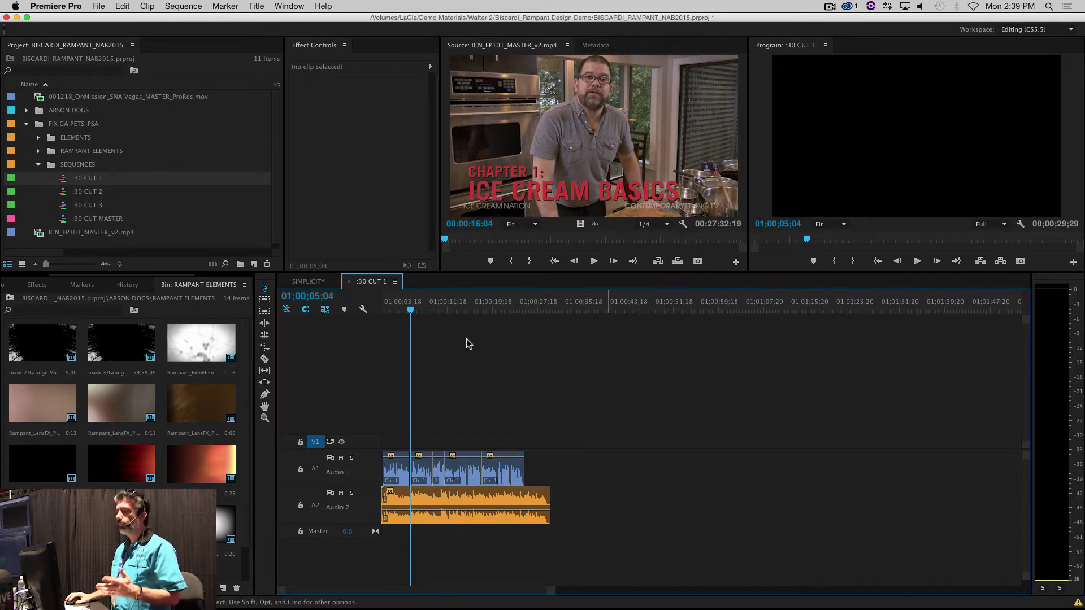
Step: Return to the beginning of the :30 CUT 1 sequence, and open and play :30 CUT 2 to examine its Rampant matte elements
left_click(399, 305)
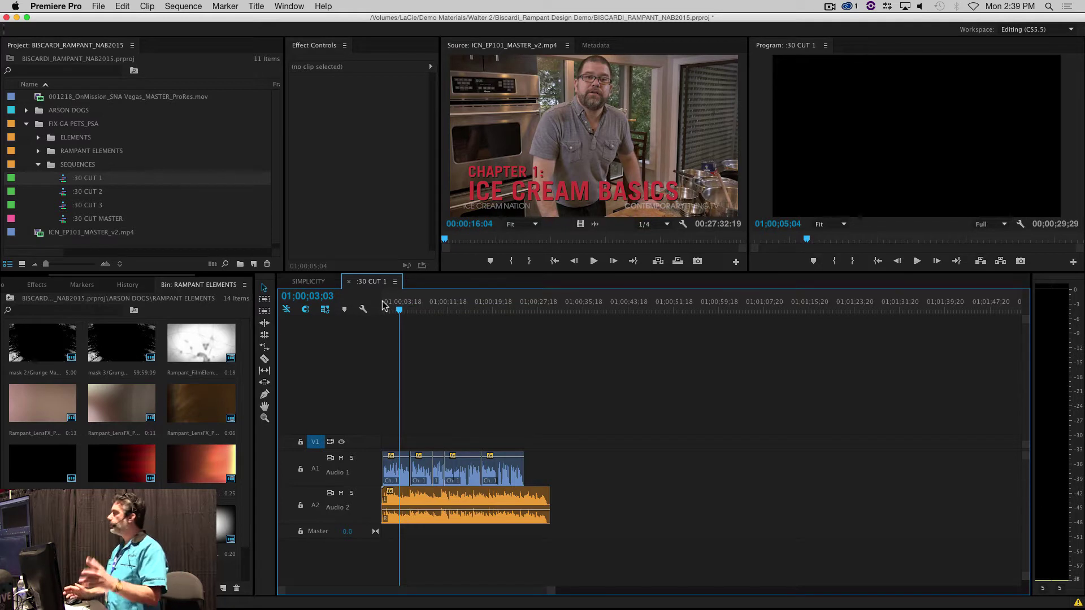
left_click(384, 305)
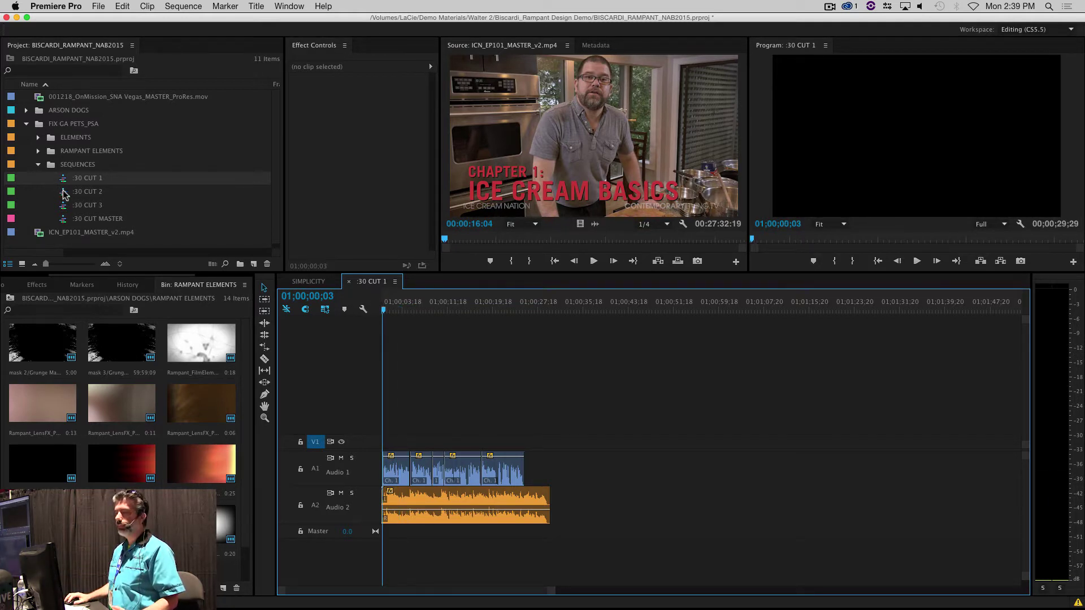
double_click(85, 191)
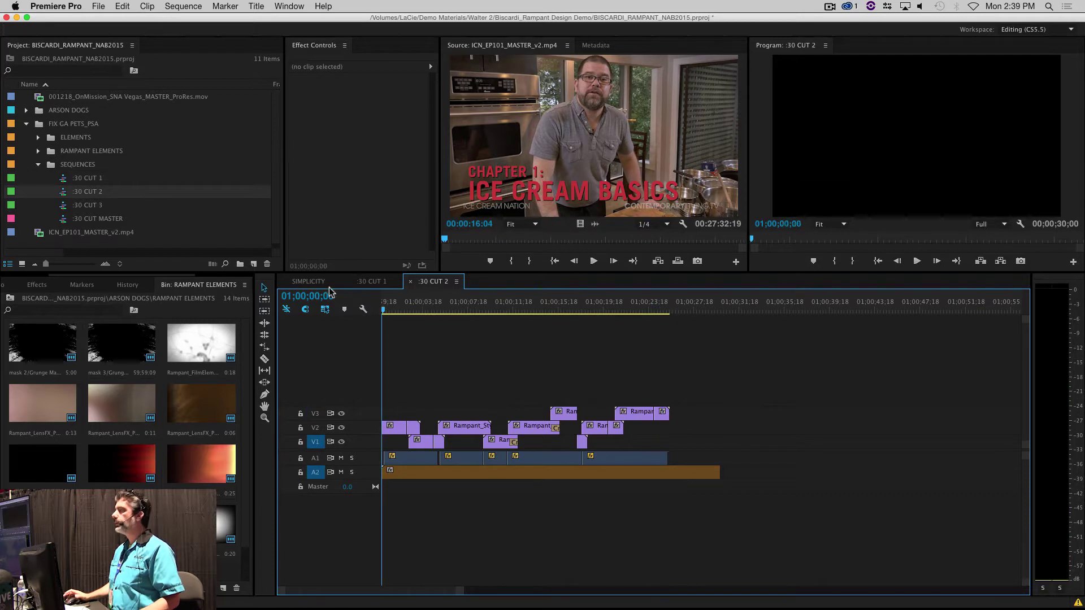
key("space")
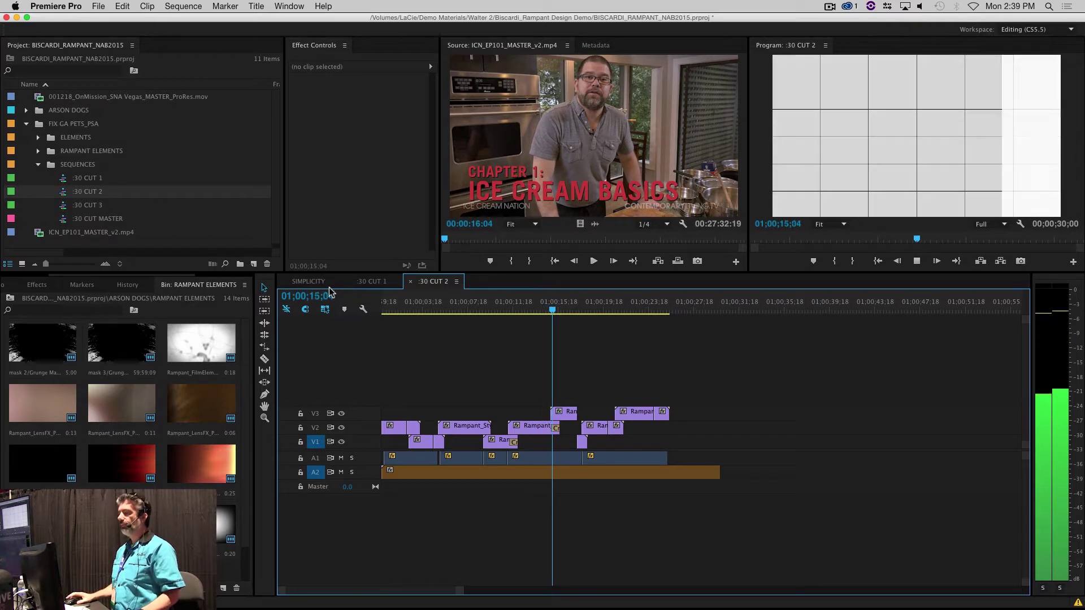
mouse_move(537, 308)
left_mouse_down()
mouse_move(518, 308)
mouse_move(535, 311)
left_mouse_up()
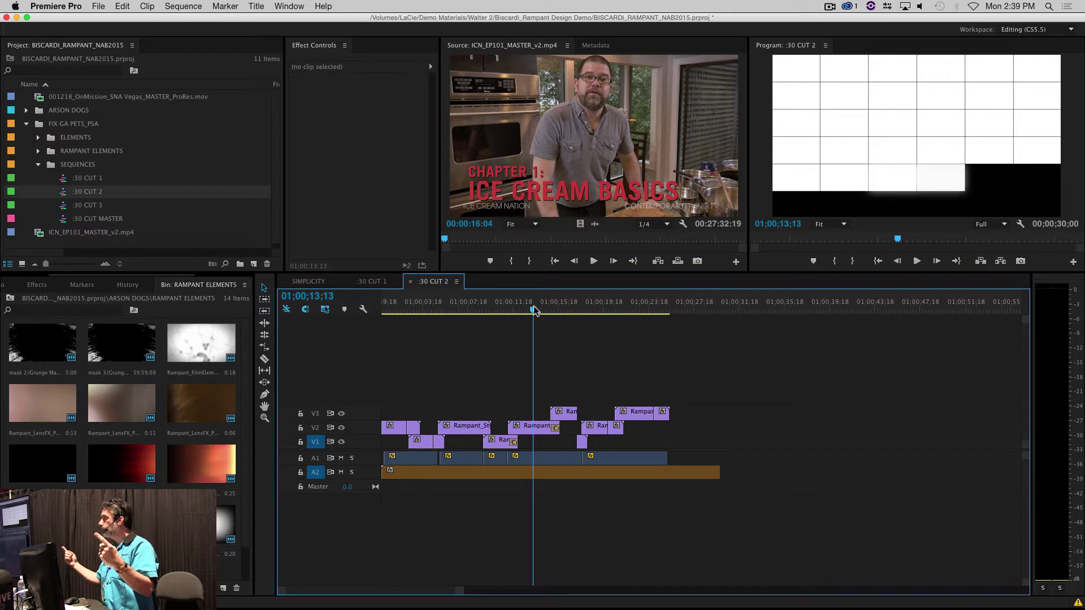
key("space")
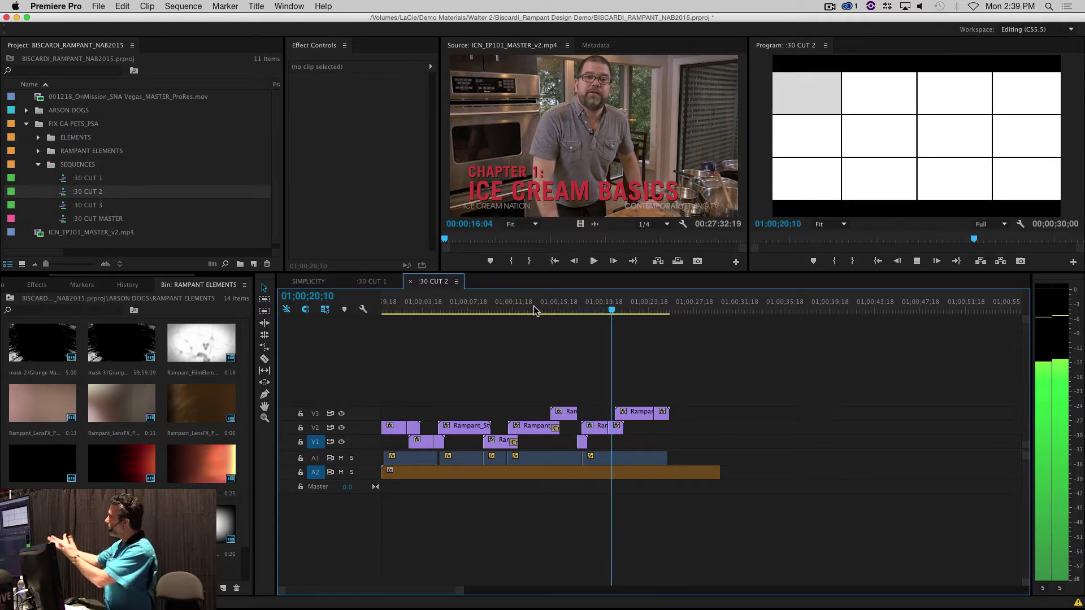
key("space")
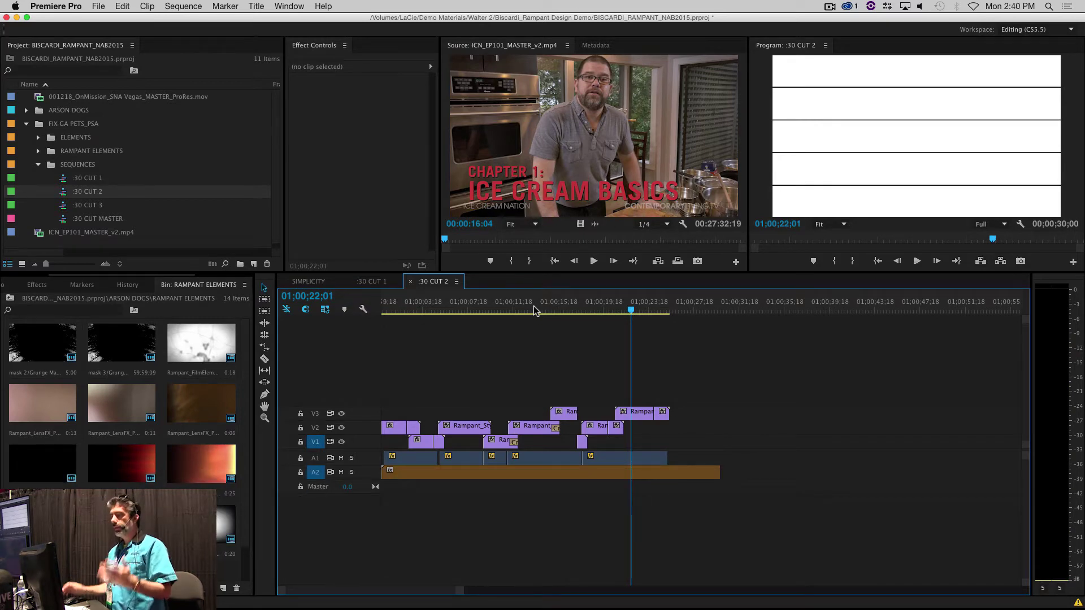
Step: Open the :30 CUT 3 sequence and scrub from 01;00;01;12 to 01;00;08;15 to examine how footage fills the mattes
double_click(64, 207)
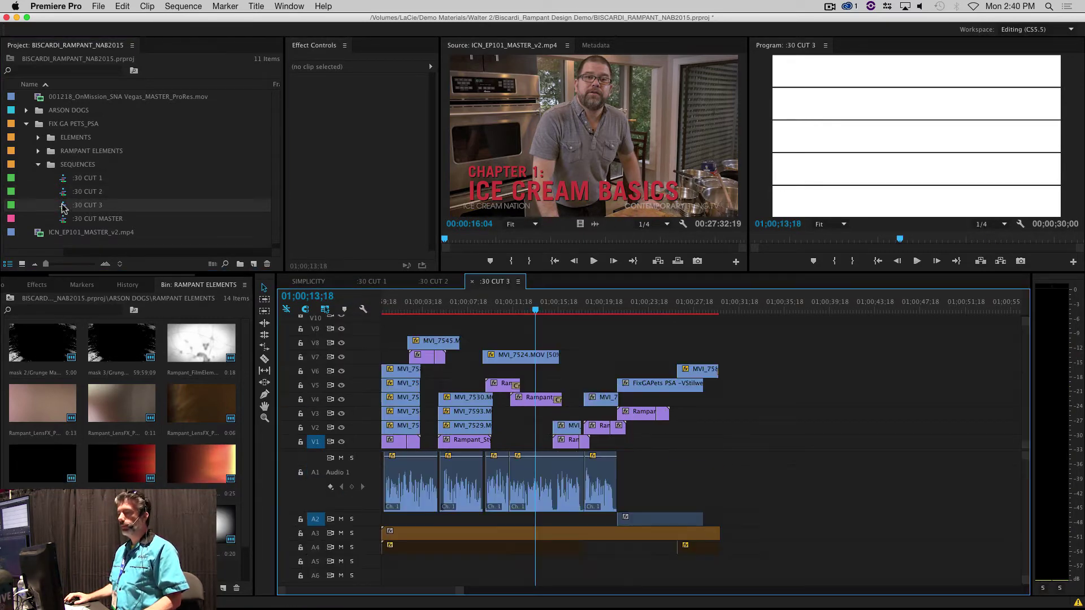
left_click(398, 308)
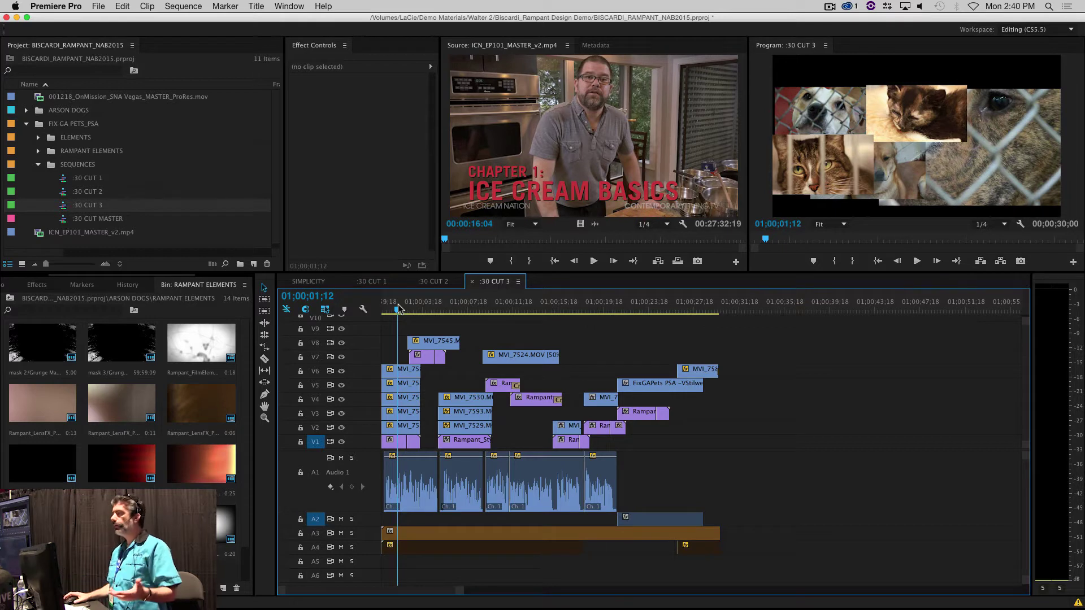
left_click_drag(399, 309, 479, 308)
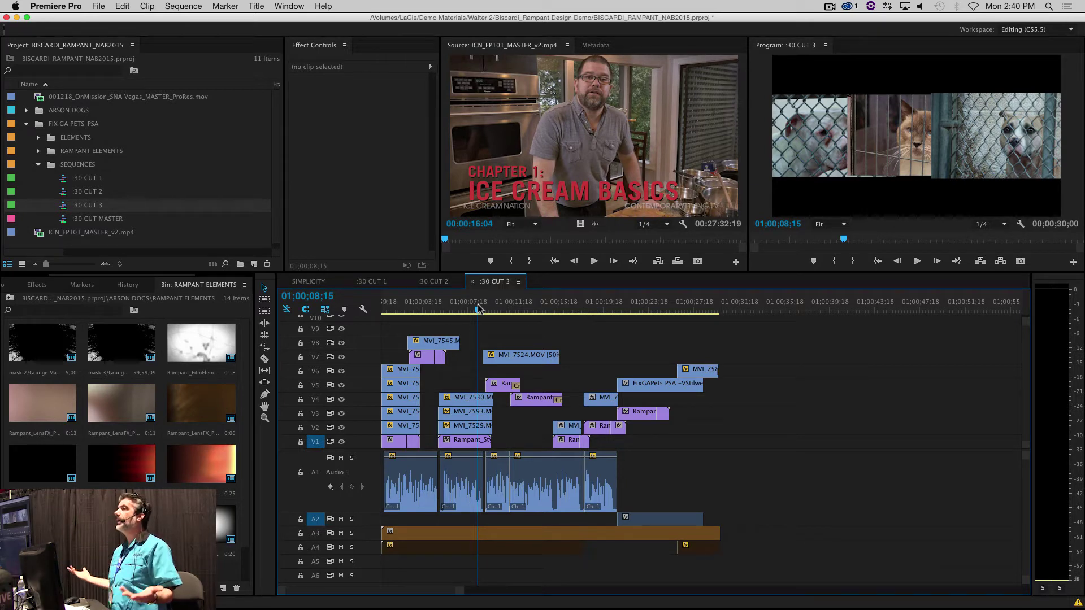
Step: Switch to After Effects, open the :30 COMP 1 composition from the FIX GEORGIA PETS PSA sequences and enlarge its timeline area
key("super+Tab")
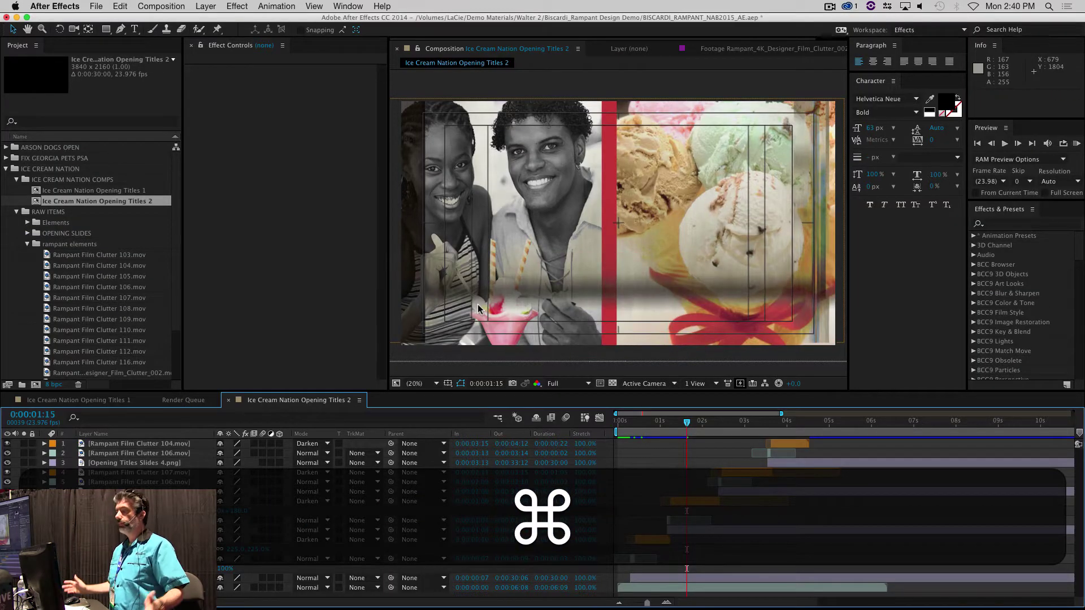
left_click(6, 169)
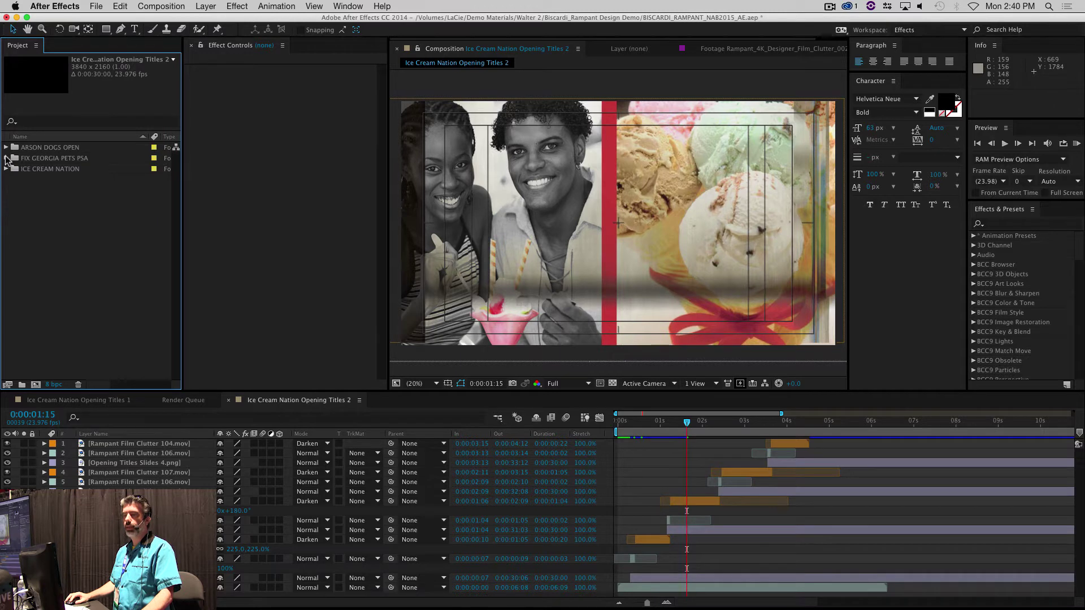
left_click(5, 158)
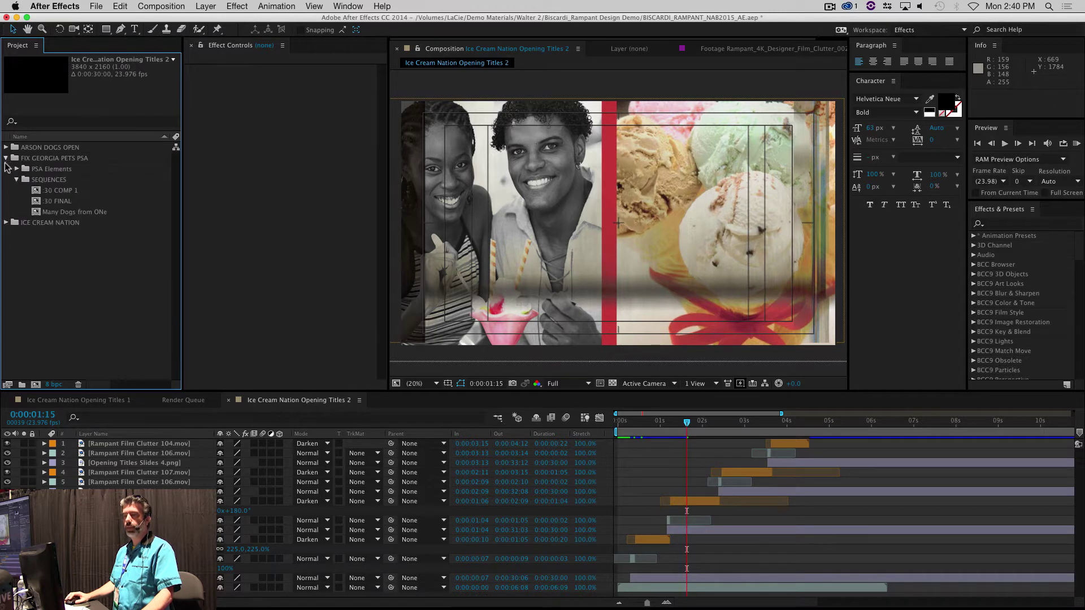
double_click(38, 192)
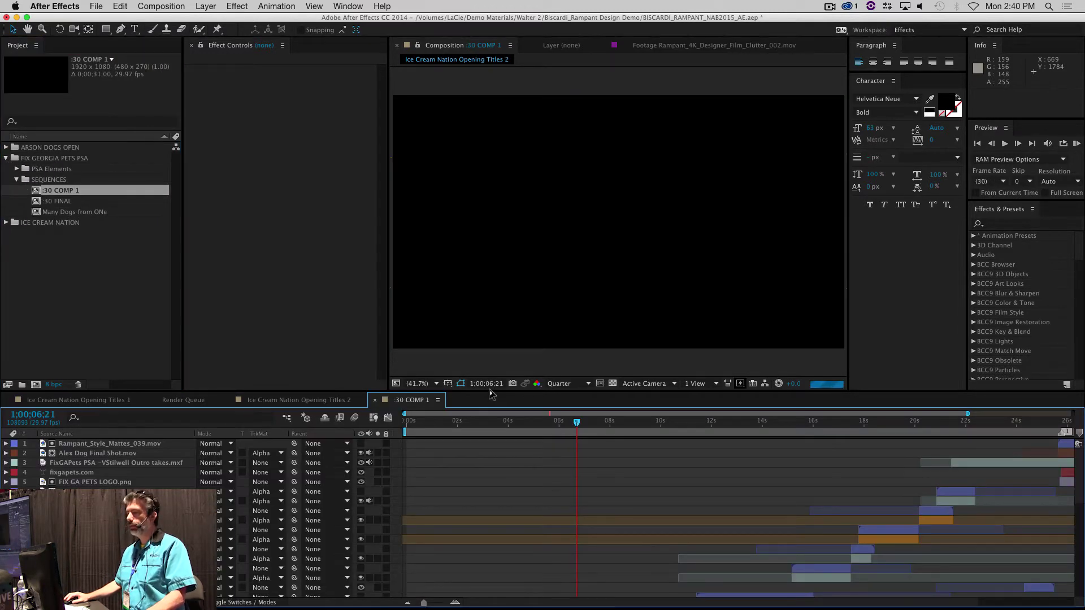
left_click_drag(446, 392, 447, 233)
left_click(455, 266)
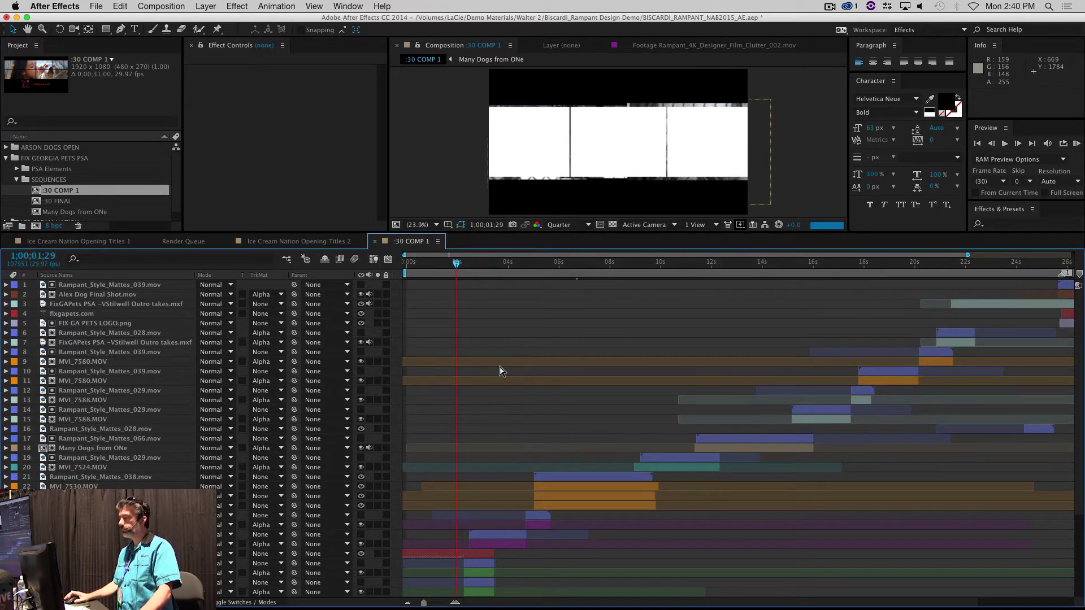
Step: Scrub the opening of :30 COMP 1 between 1;00;00;07 and 1;00;01;19 to examine the white matte squares over the animal footage
scroll(500, 368, "down", 4)
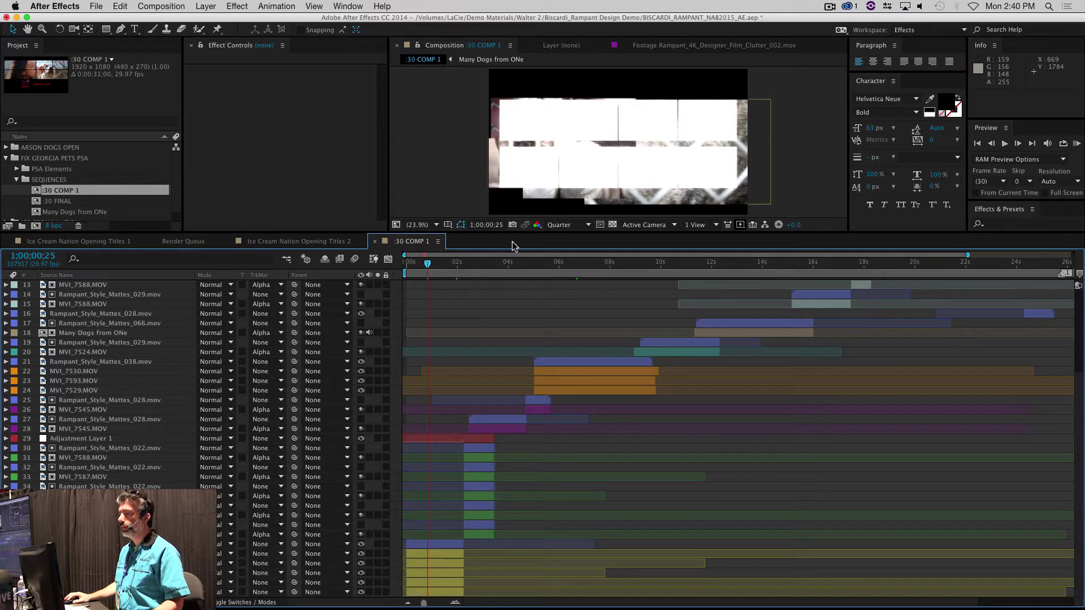
left_click_drag(514, 233, 506, 289)
scroll(599, 382, "down", 3)
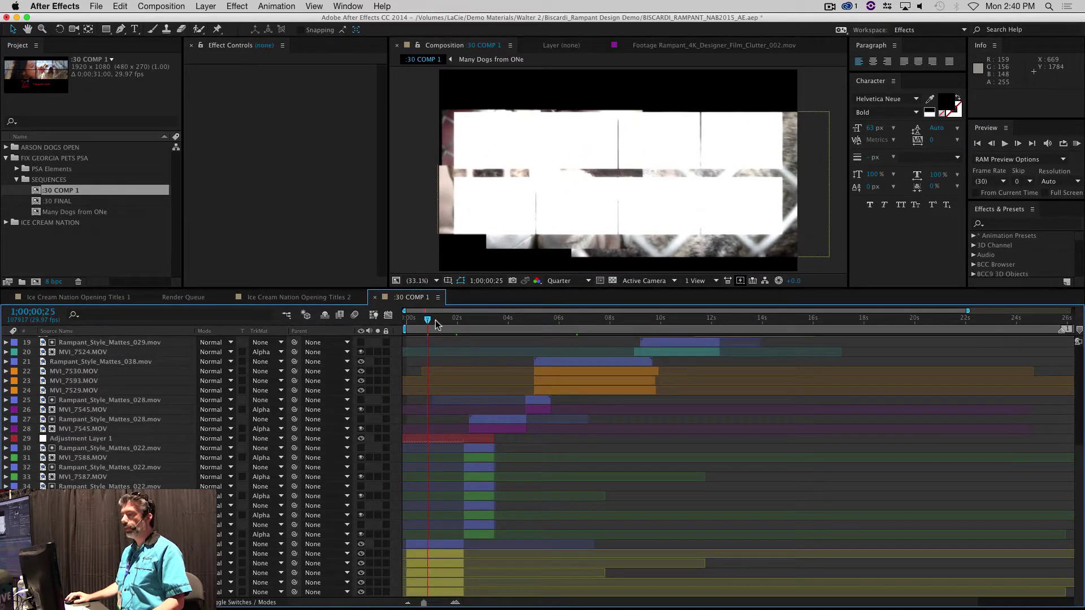
mouse_move(428, 319)
left_mouse_down()
mouse_move(413, 322)
mouse_move(448, 322)
left_mouse_up()
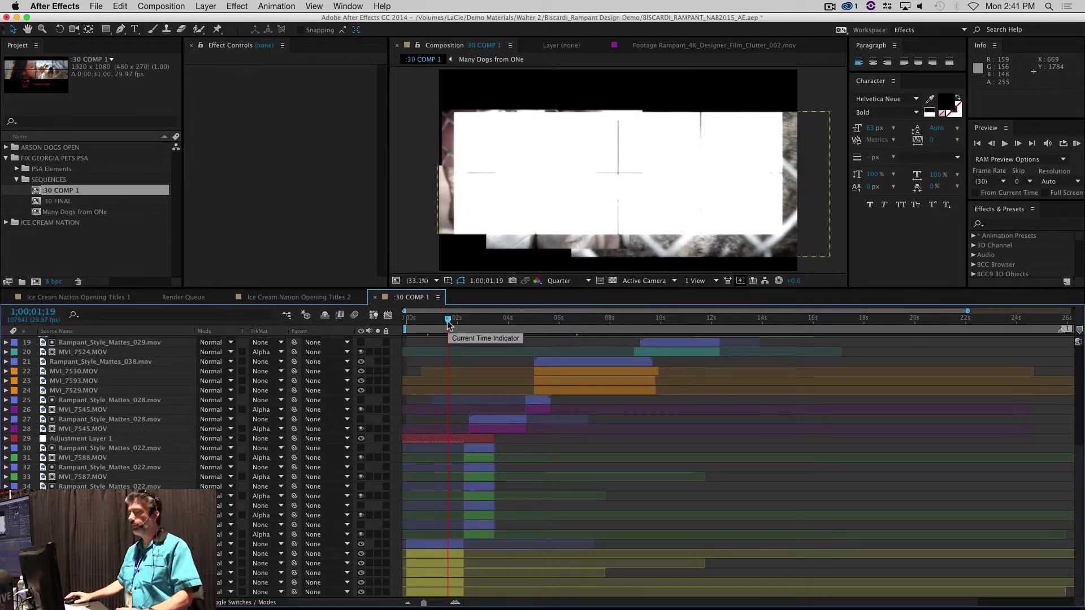
left_click_drag(449, 320, 406, 320)
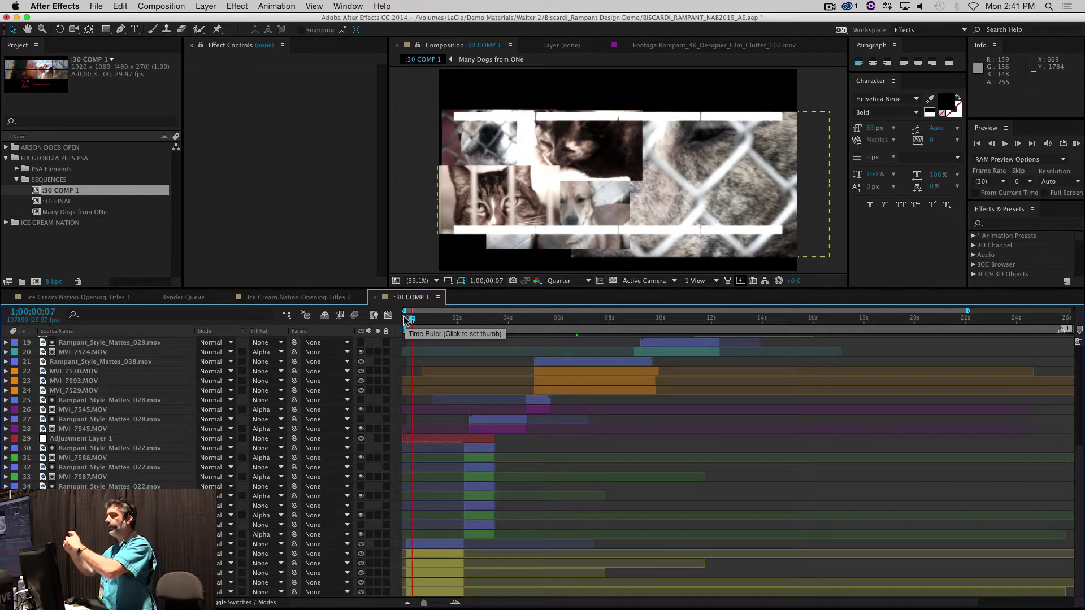
Step: Duplicate the opening Rampant_Style_Mattes_022.mov layer until there are five copies, one for each animal clip
left_click(435, 544)
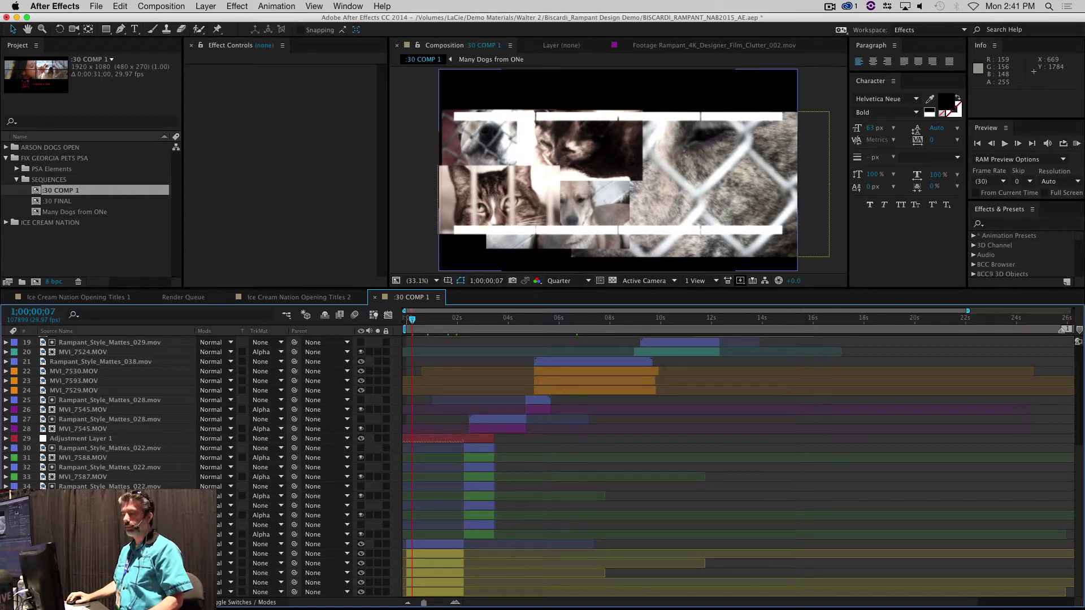
key("super+d")
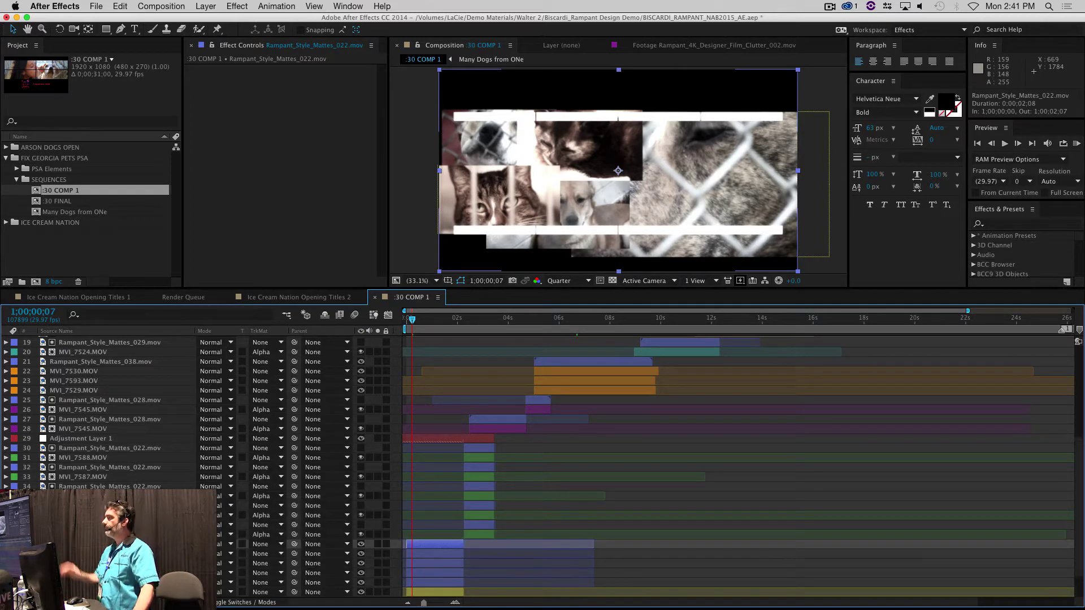
scroll(735, 469, "down", 2)
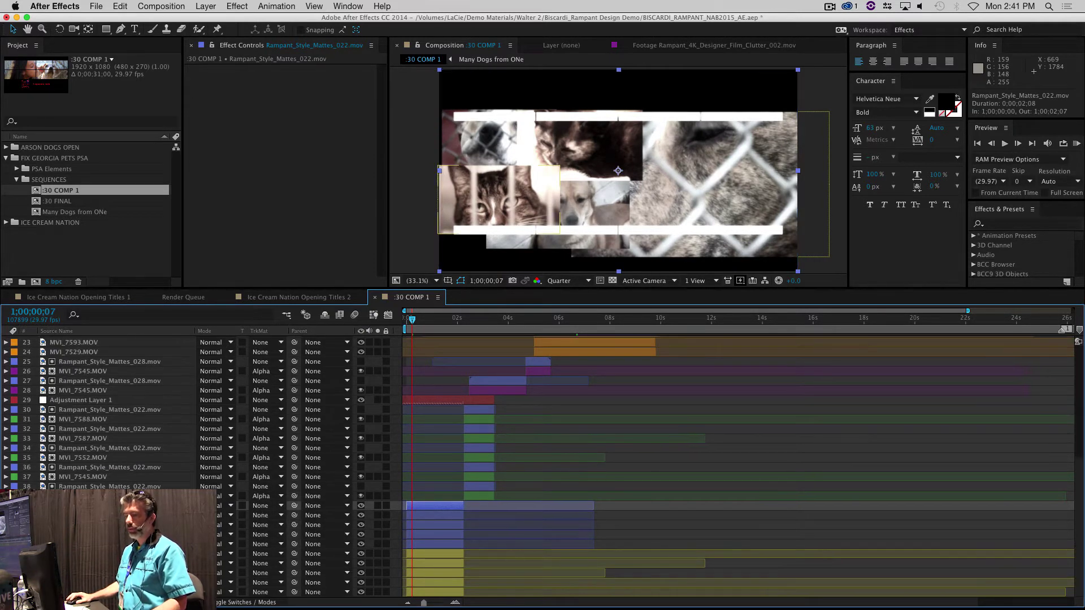
Step: Reorder the Rampant_Style_Mattes_022.mov copies so that one sits directly above each of the five opening footage layers
key("super+bracketleft")
key("super+bracketleft")
key("super+bracketleft")
key("super+bracketleft")
key("super+bracketleft")
key("super+bracketleft")
key("super+bracketleft")
key("super+bracketleft")
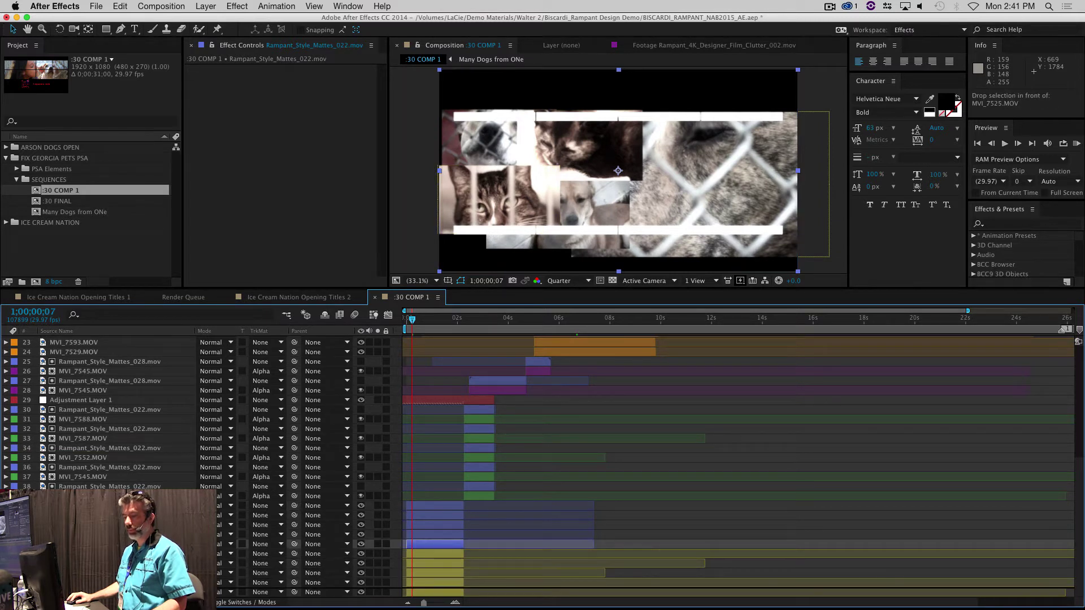
mouse_move(113, 534)
left_mouse_down()
mouse_move(113, 568)
mouse_move(113, 545)
left_mouse_up()
key("super+bracketright")
key("super+bracketright")
key("super+bracketleft")
key("super+bracketleft")
key("super+bracketleft")
key("super+bracketleft")
key("super+bracketleft")
key("super+bracketleft")
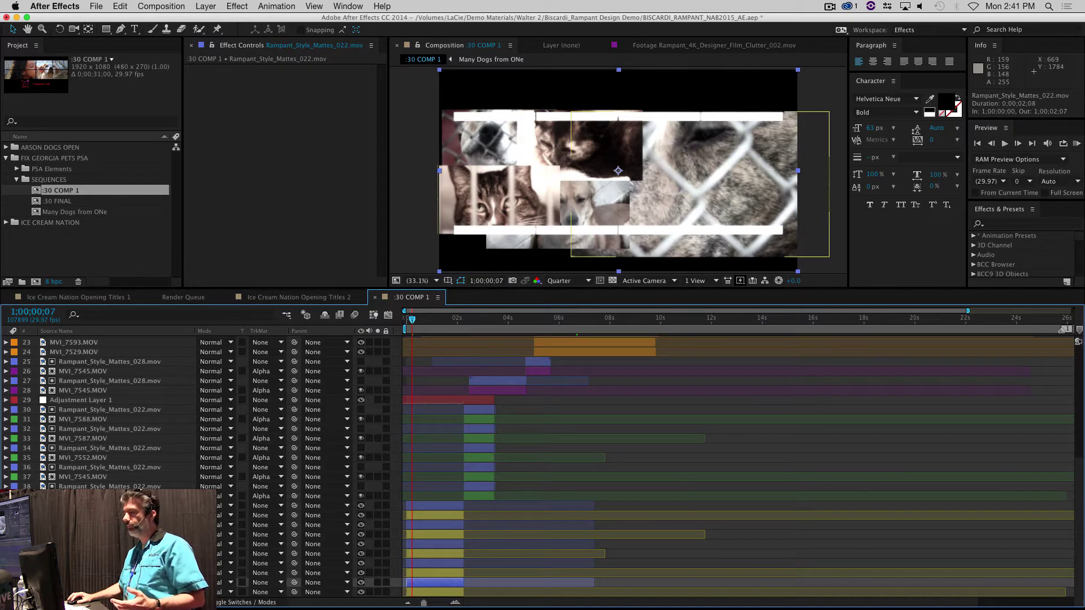
Step: At 1;00;01;19, draw a rectangular mask about 438 by 351 px around the lower-left square on the matte above MVI_7588.MOV
key("super+Down")
left_click_drag(421, 320, 354, 319)
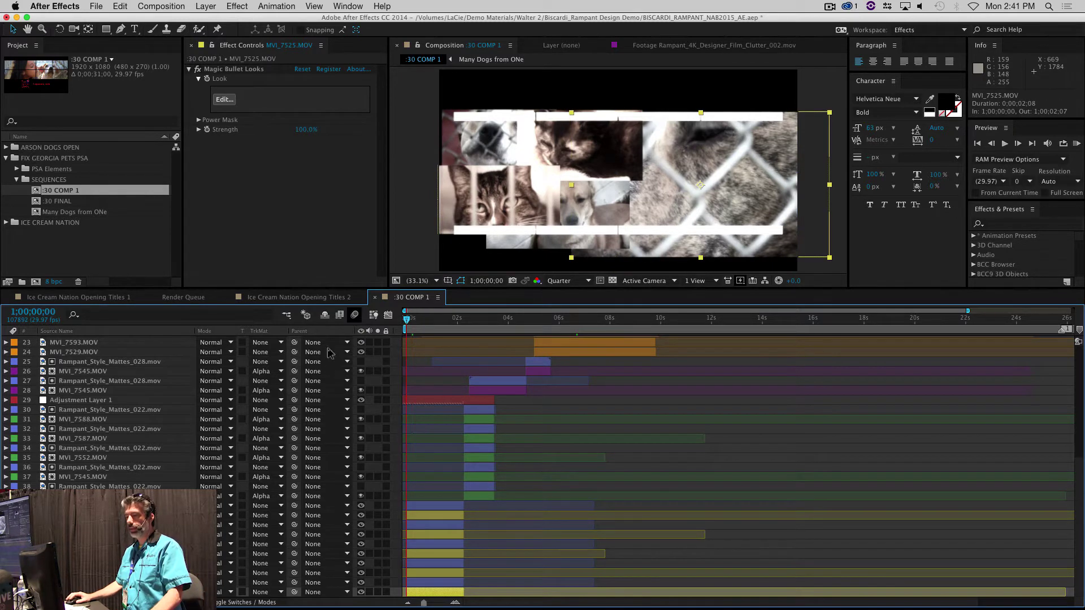
left_click(448, 322)
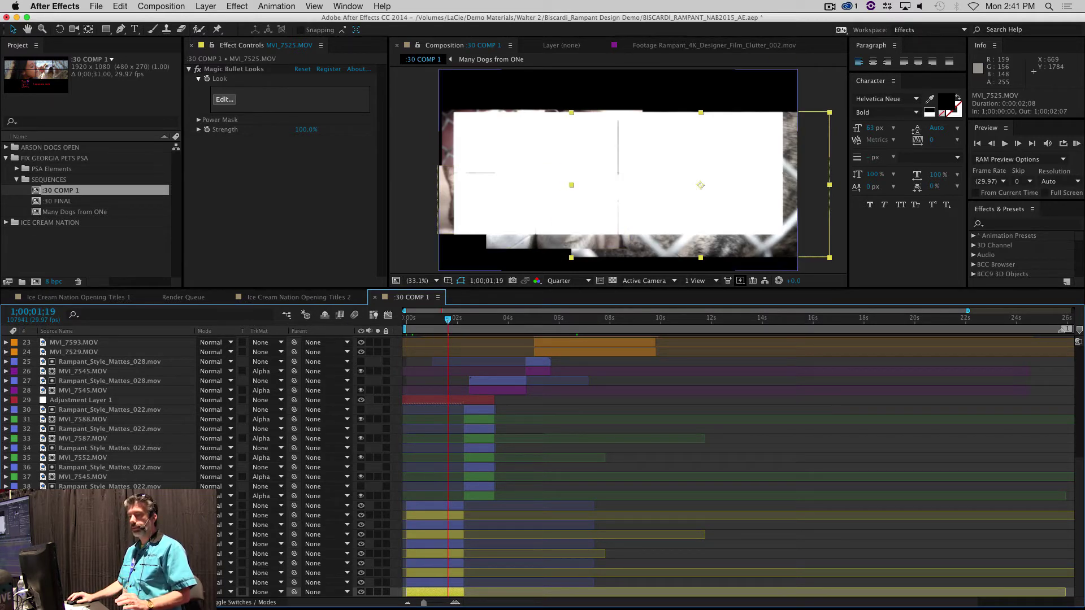
left_click(435, 505)
left_click(435, 515)
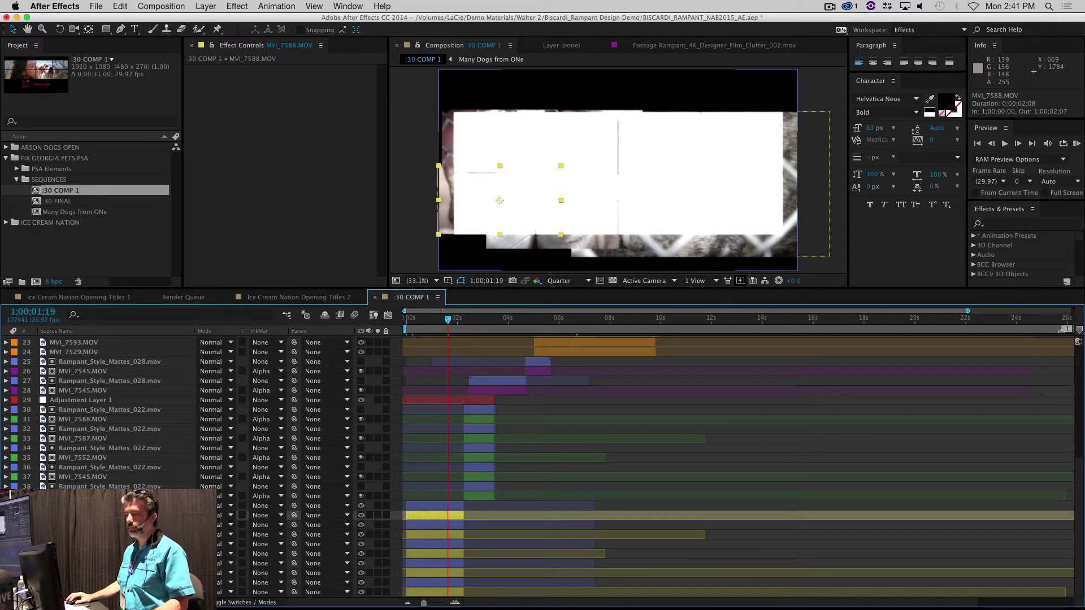
key("ctrl+Up")
key("q")
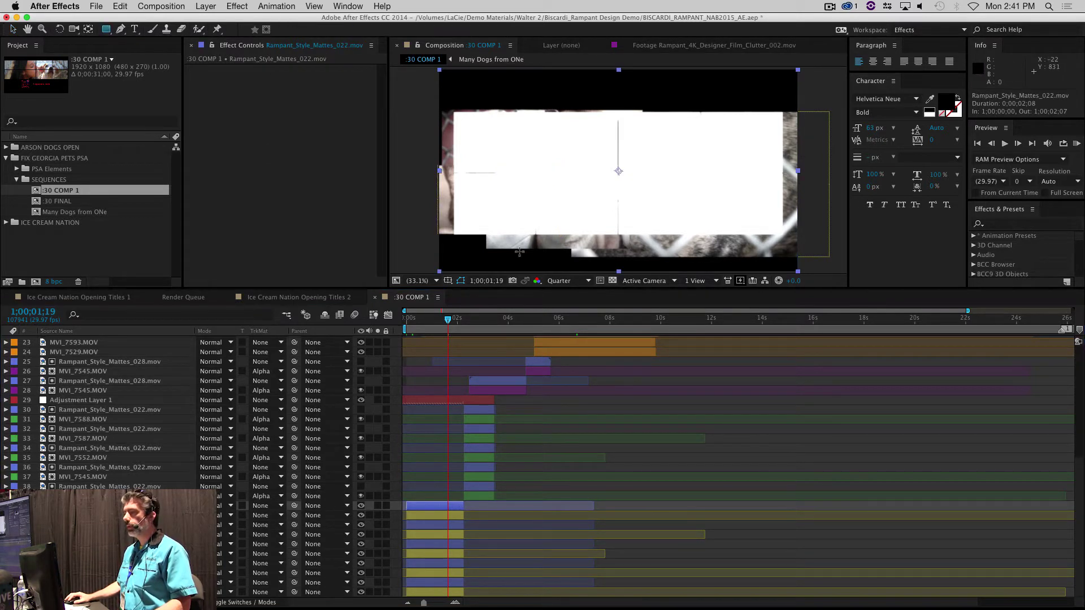
left_click_drag(448, 171, 531, 238)
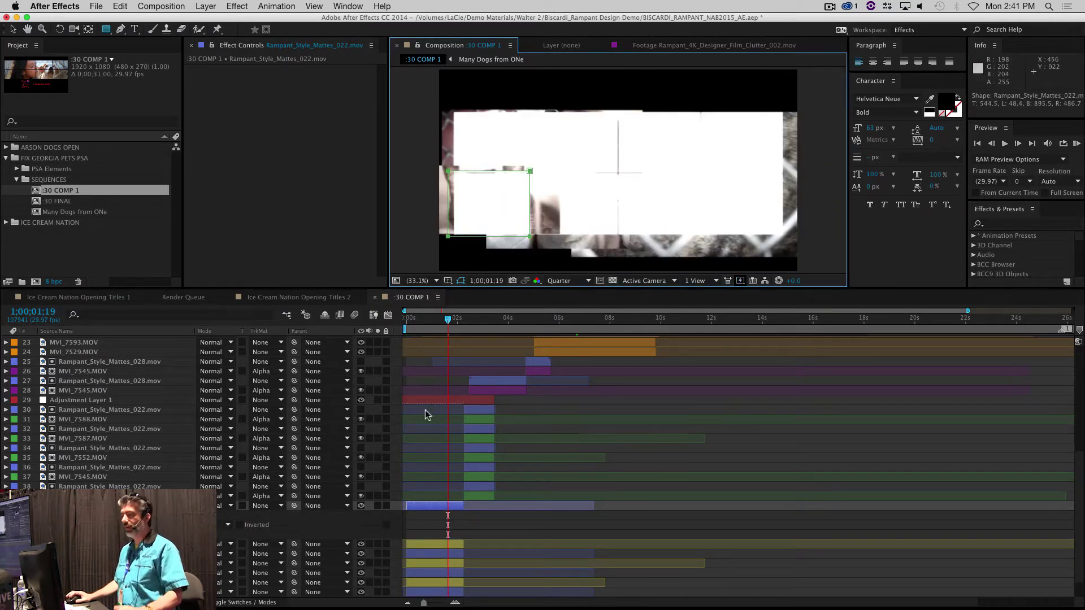
Step: Set MVI_7588.MOV's track matte to Alpha Matte "Rampant_Style_Mattes_022.mov" and shift the mask slightly right to fit the lower-left square
left_click(263, 546)
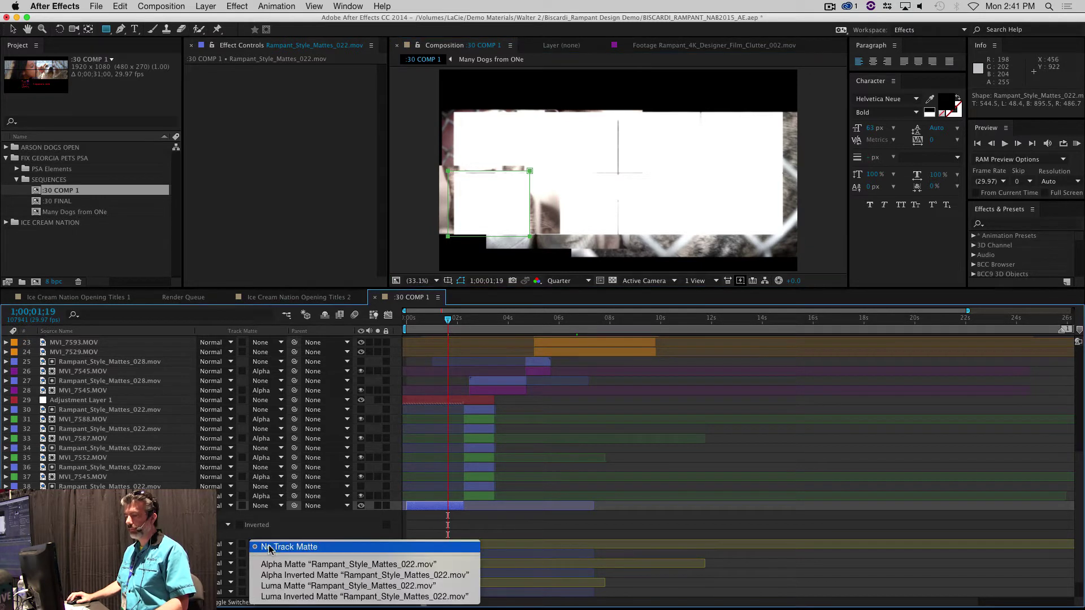
left_click(277, 565)
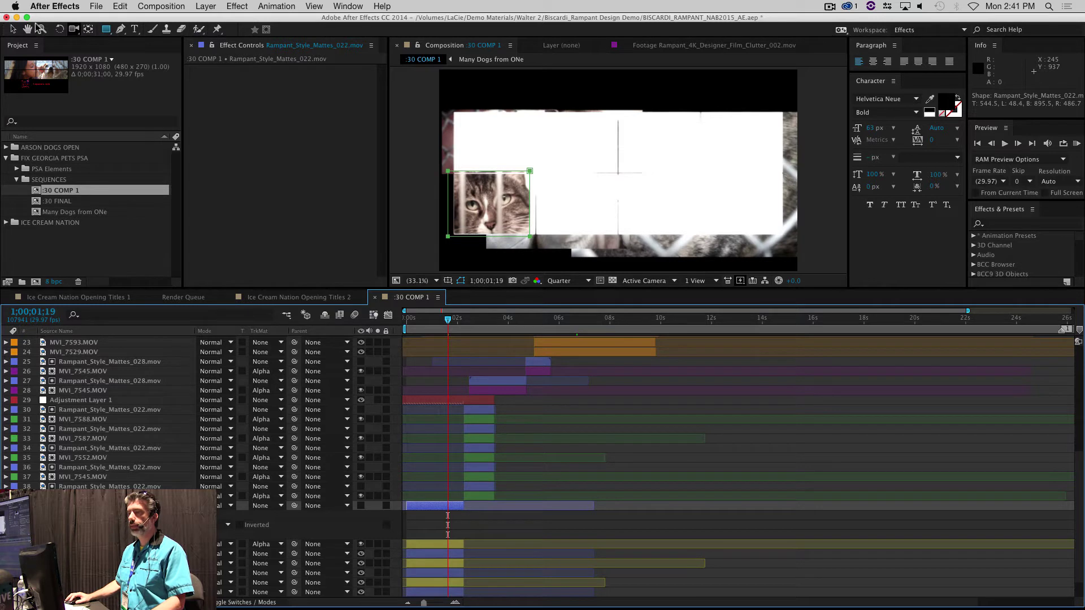
left_click(13, 29)
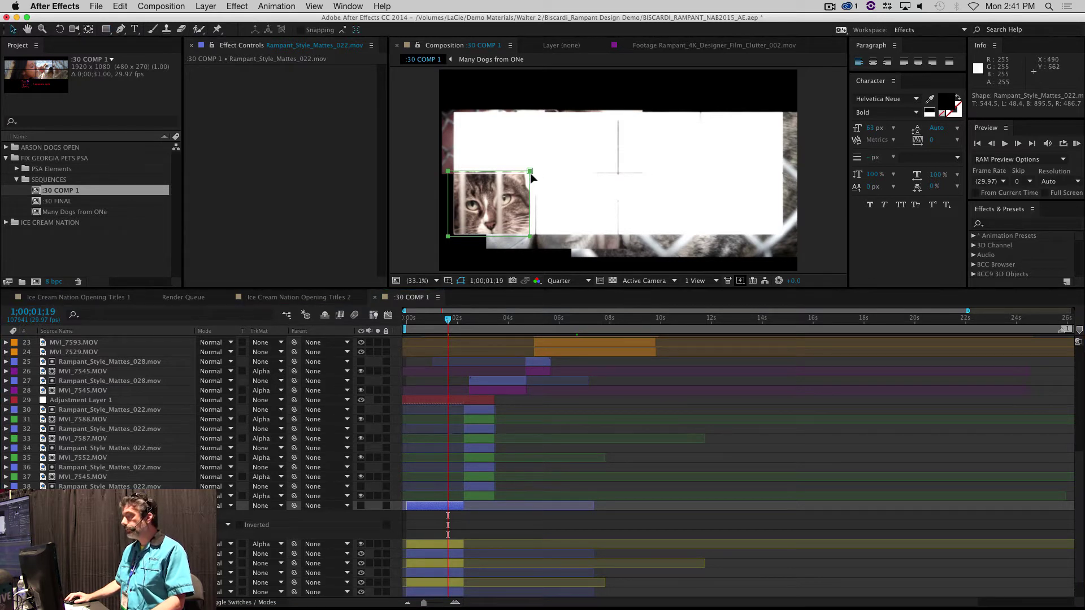
left_click_drag(531, 178, 536, 179)
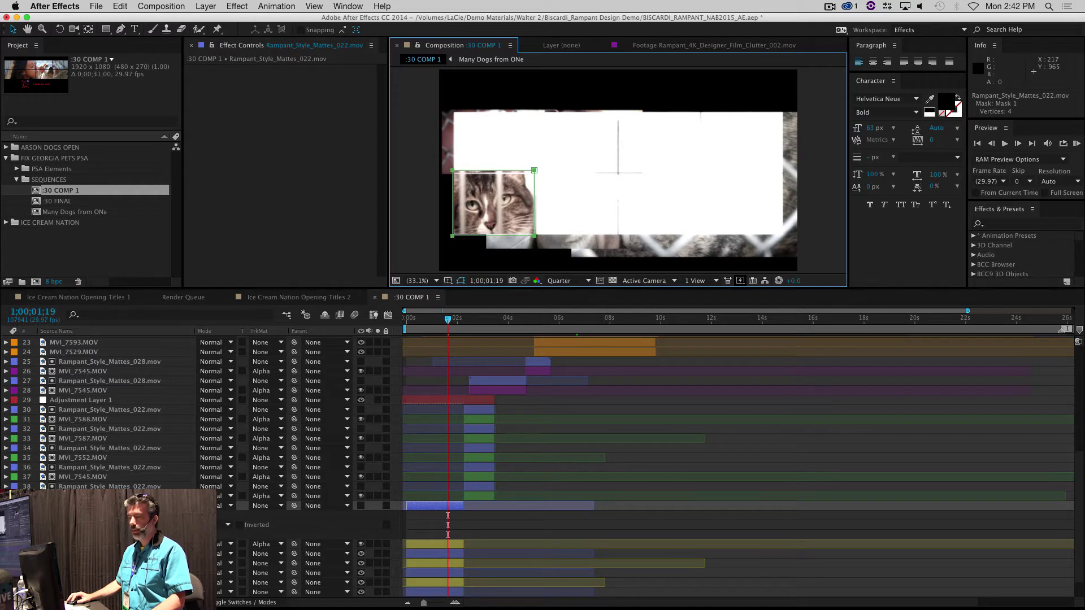
Step: Mask the second matte copy around the upper row's second square, about 448 by 318 px, and make it the kitten clip's alpha matte
left_click(113, 563)
left_click(113, 553)
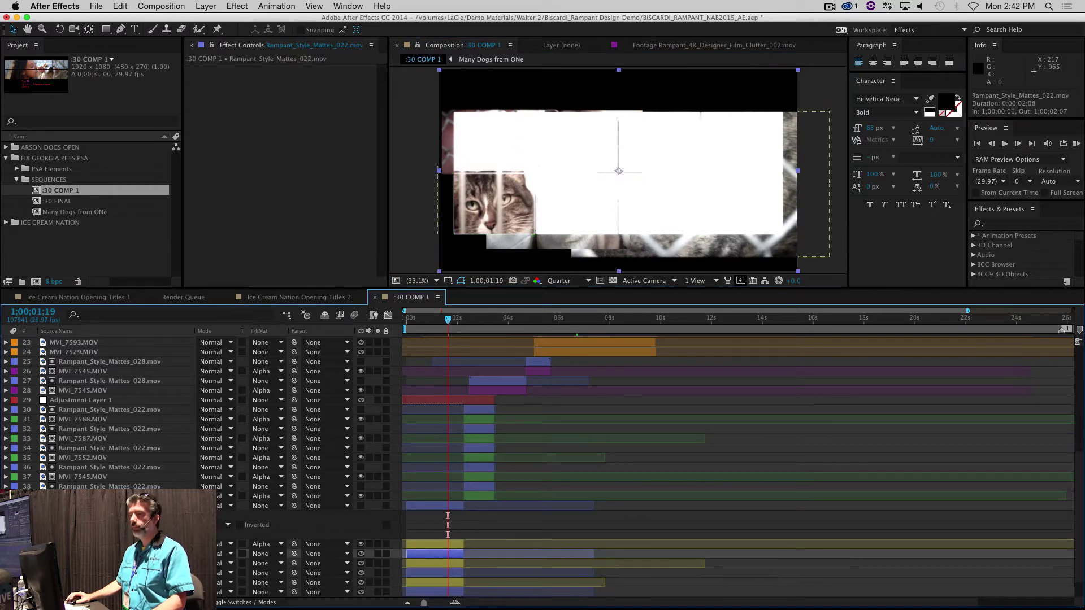
left_click(107, 30)
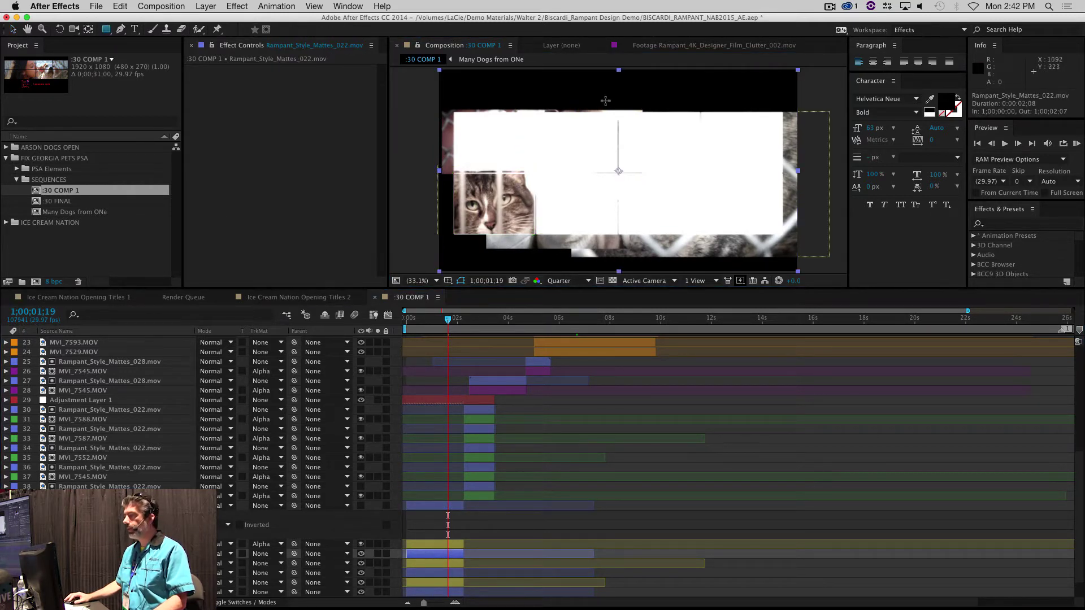
mouse_move(617, 107)
left_mouse_down()
mouse_move(602, 163)
mouse_move(534, 167)
left_mouse_up()
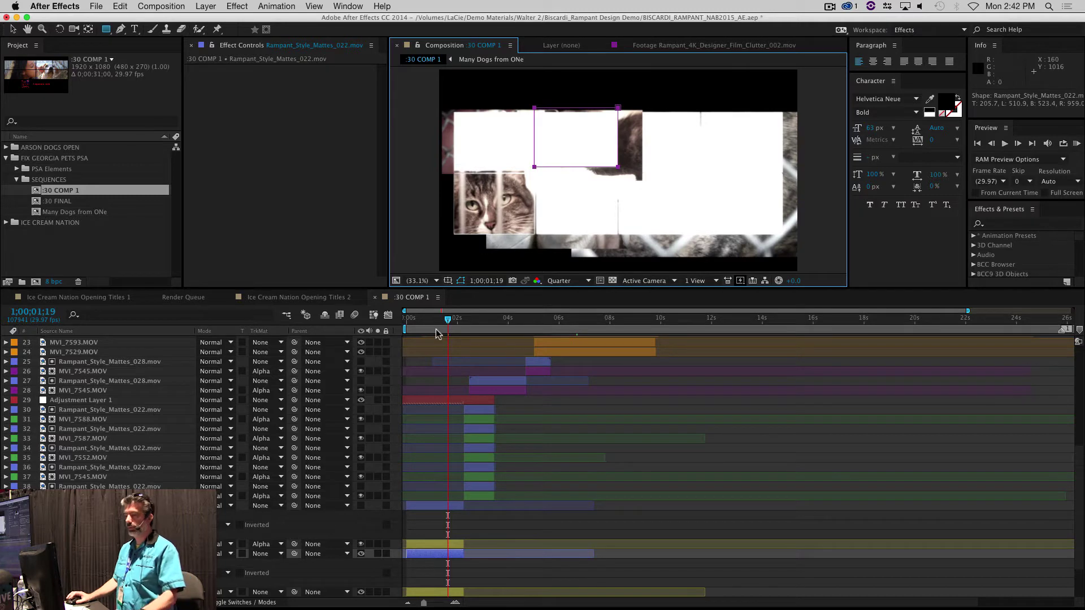
scroll(115, 418, "down", 3)
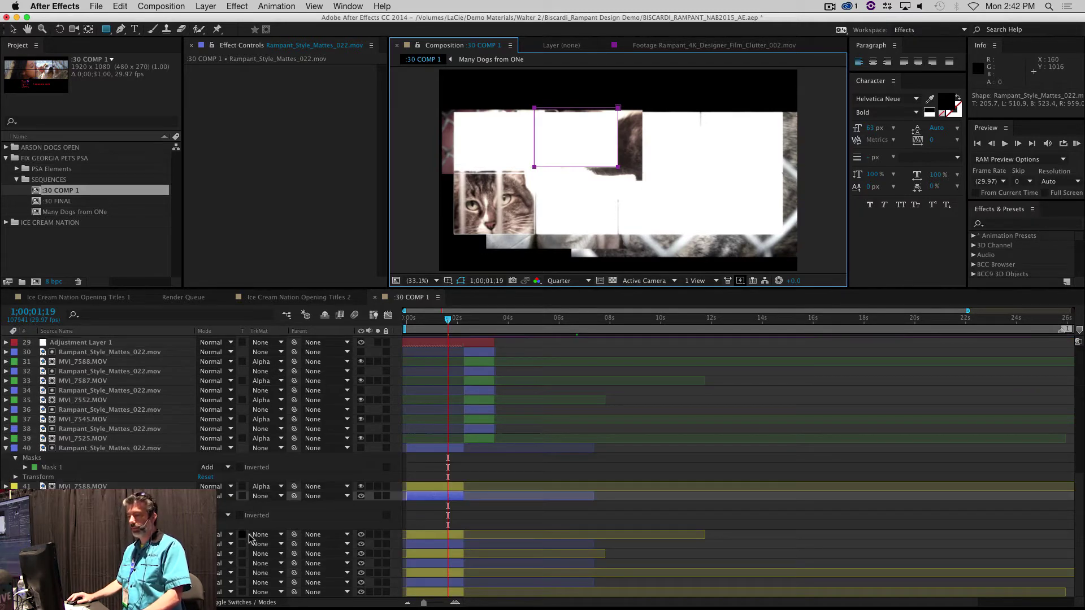
left_click(270, 536)
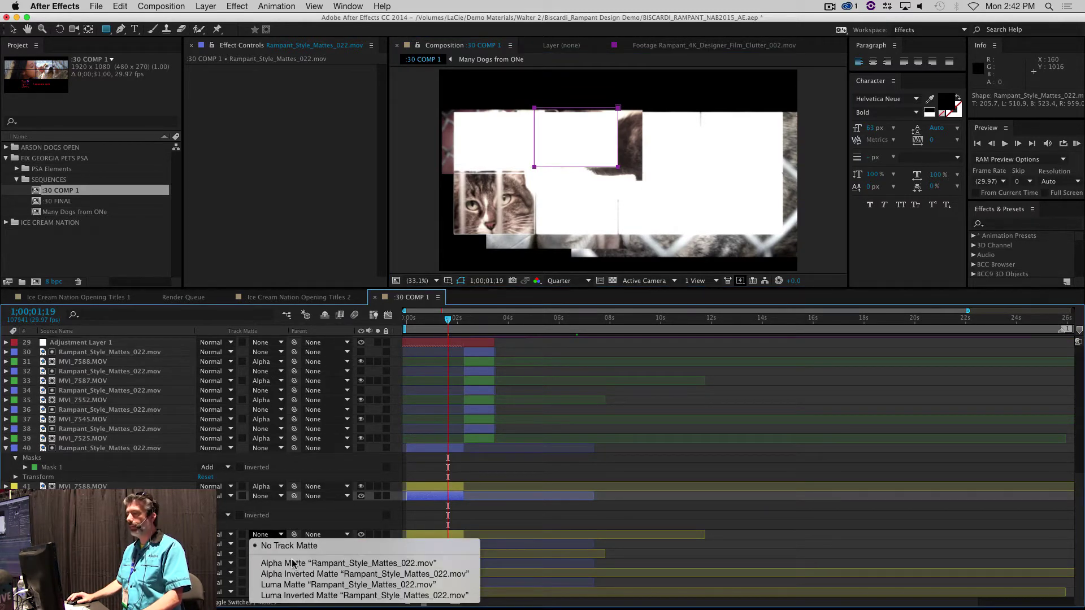
left_click(282, 561)
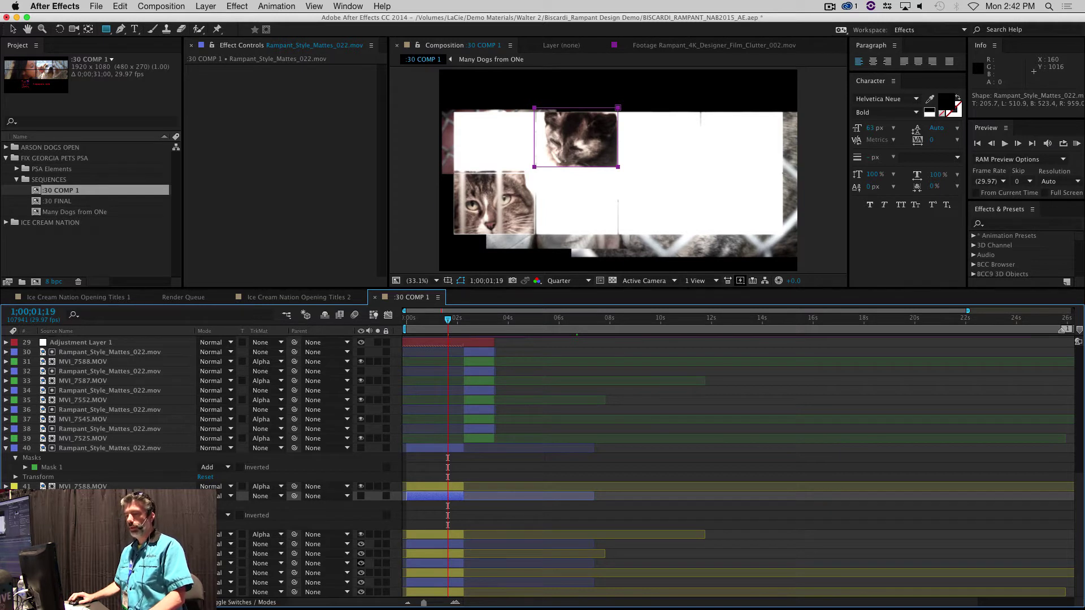
Step: Mask the matte copy above MVI_7545.MOV around the upper-left square, about 487 by 372 px, and apply it as that clip's alpha matte
left_click(113, 544)
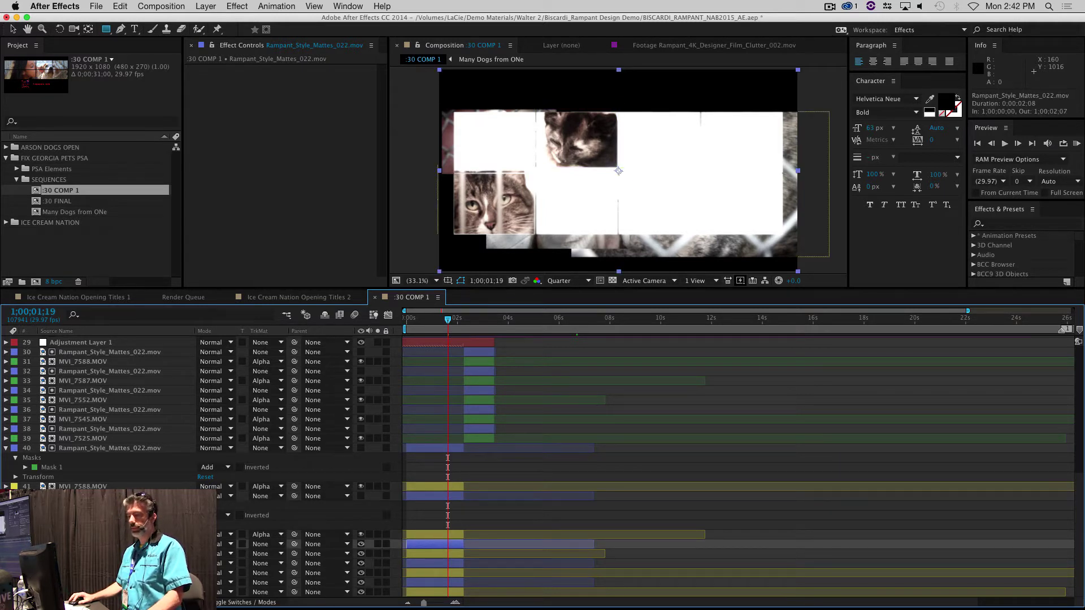
left_click(435, 573)
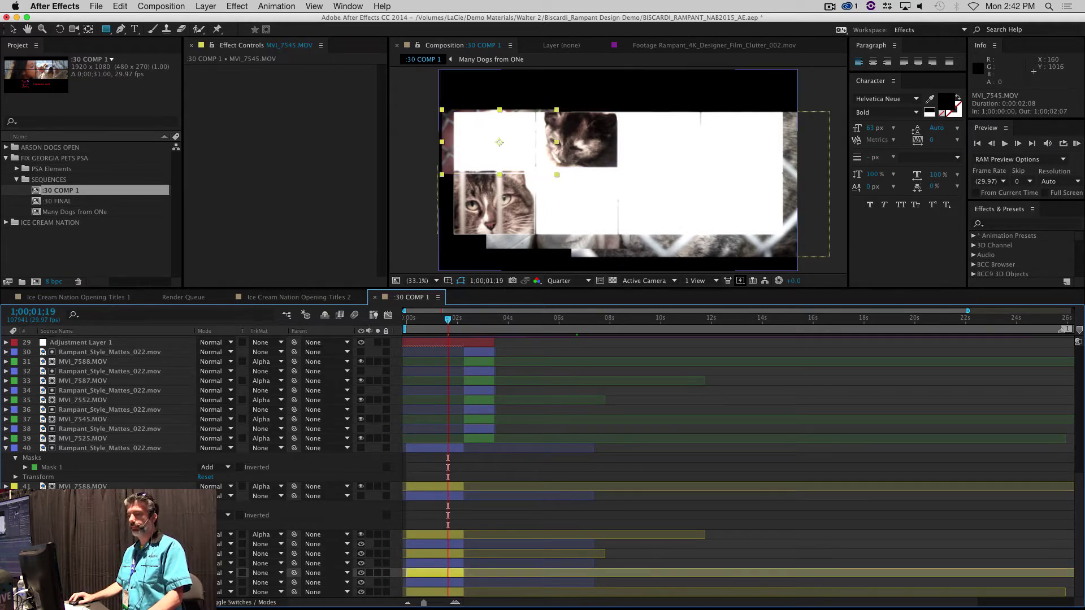
key("super+Up")
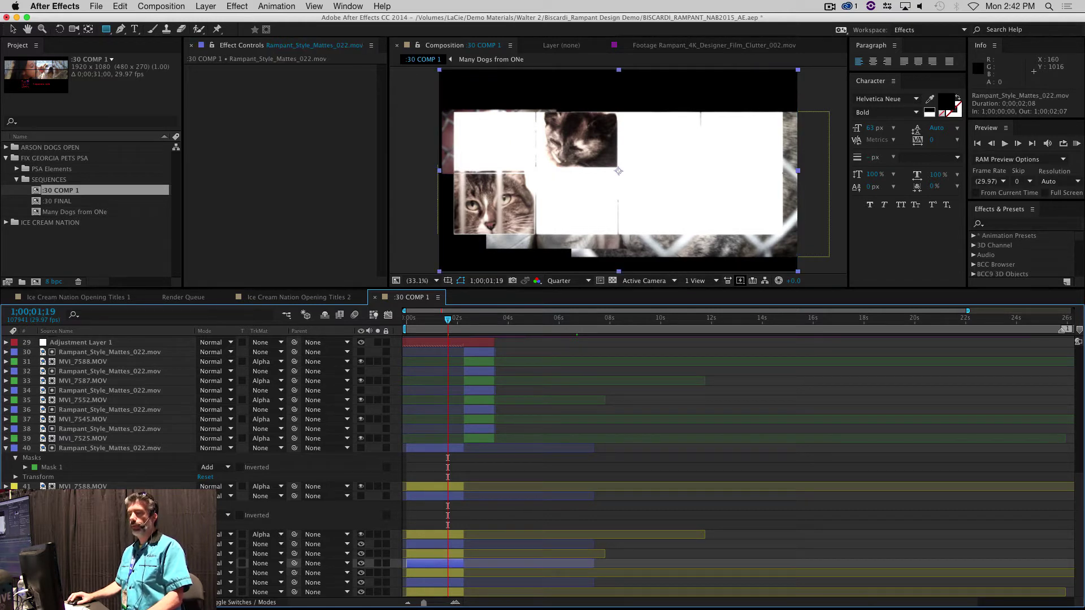
left_click_drag(447, 101, 538, 170)
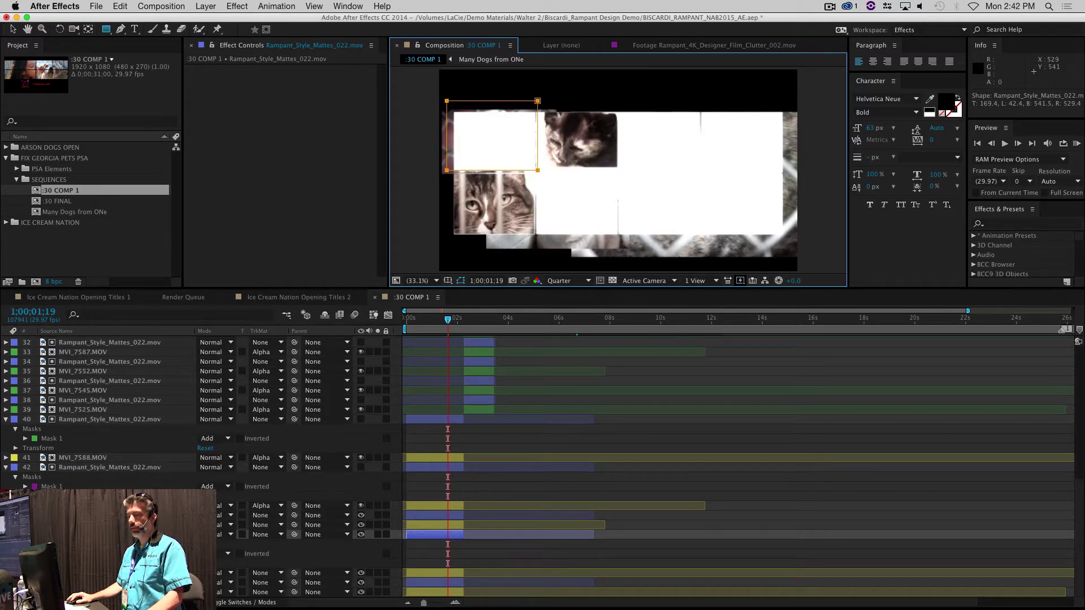
left_click(263, 574)
left_click(278, 565)
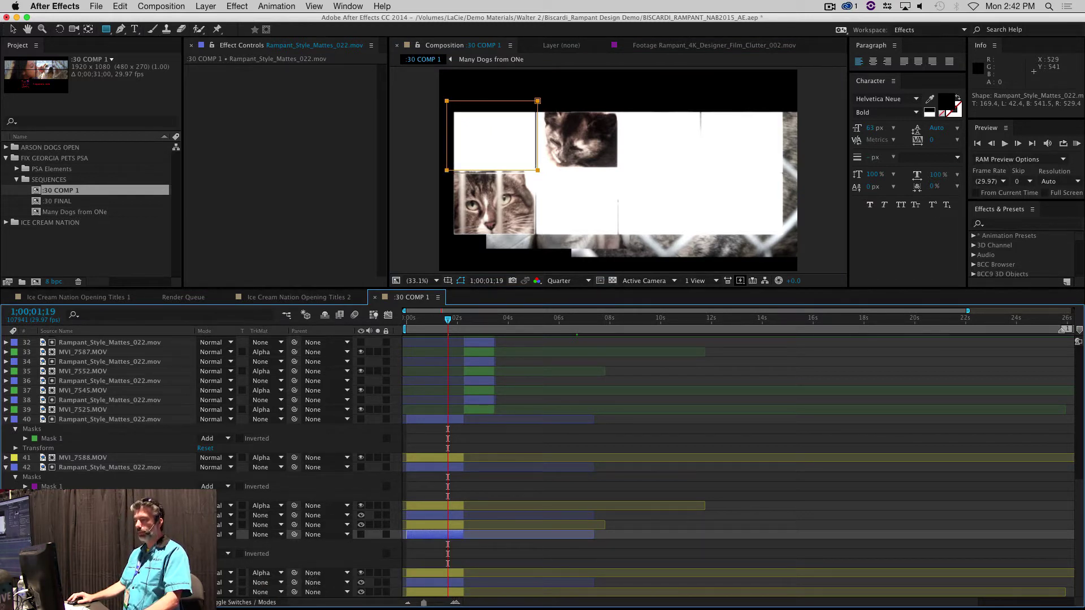
Step: Mask the matte copy for the lower row's second square, about 426 by 445 px, and apply it as that dog clip's alpha matte
key("super+Up")
key("super+Up")
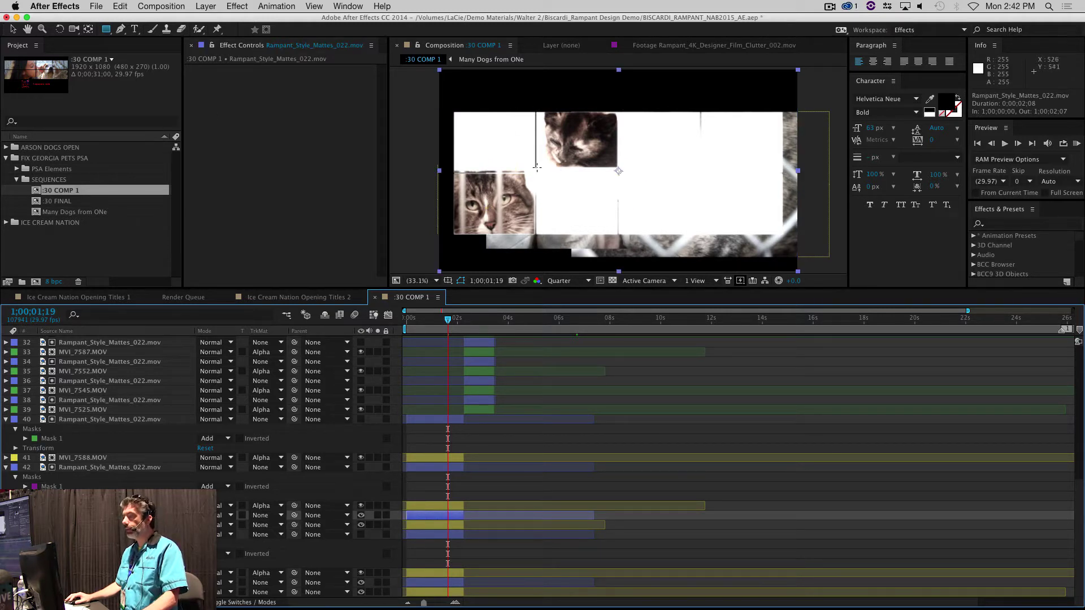
left_click_drag(536, 165, 615, 247)
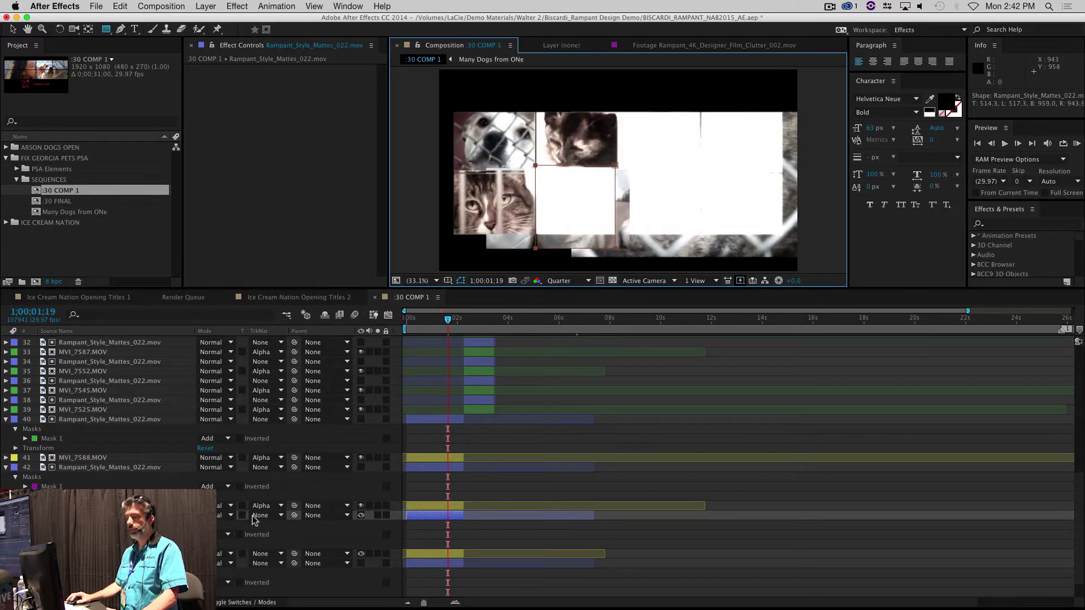
left_click(276, 551)
left_click(293, 565)
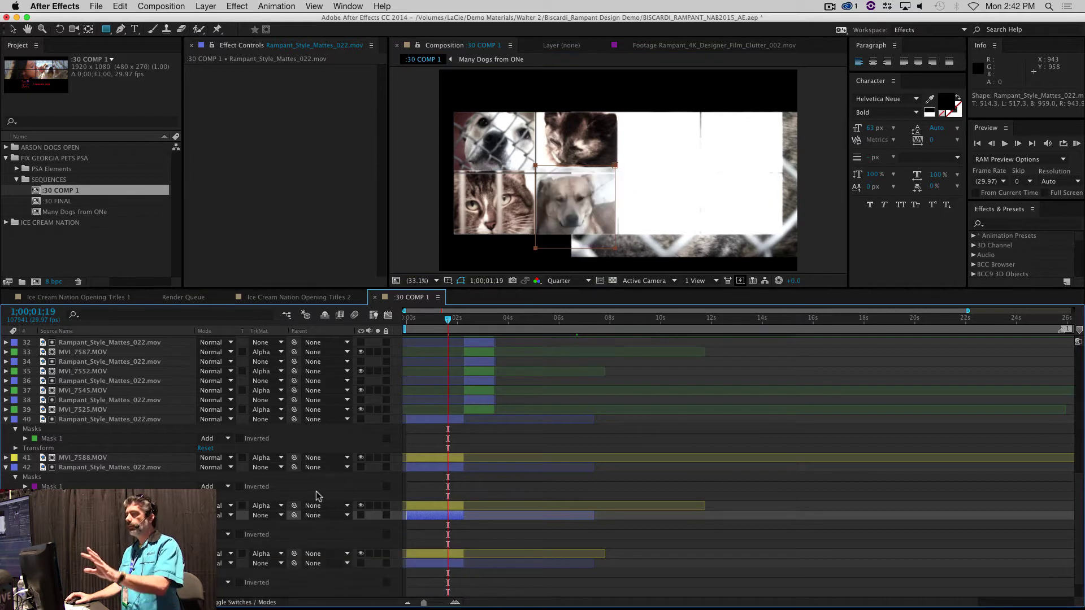
Step: Mask the last matte copy around the large four-square block, about 925 by 744 px, and set the clip beneath to Alpha Matte "Rampant_Style_Mattes_022.mov"
scroll(249, 390, "down", 3)
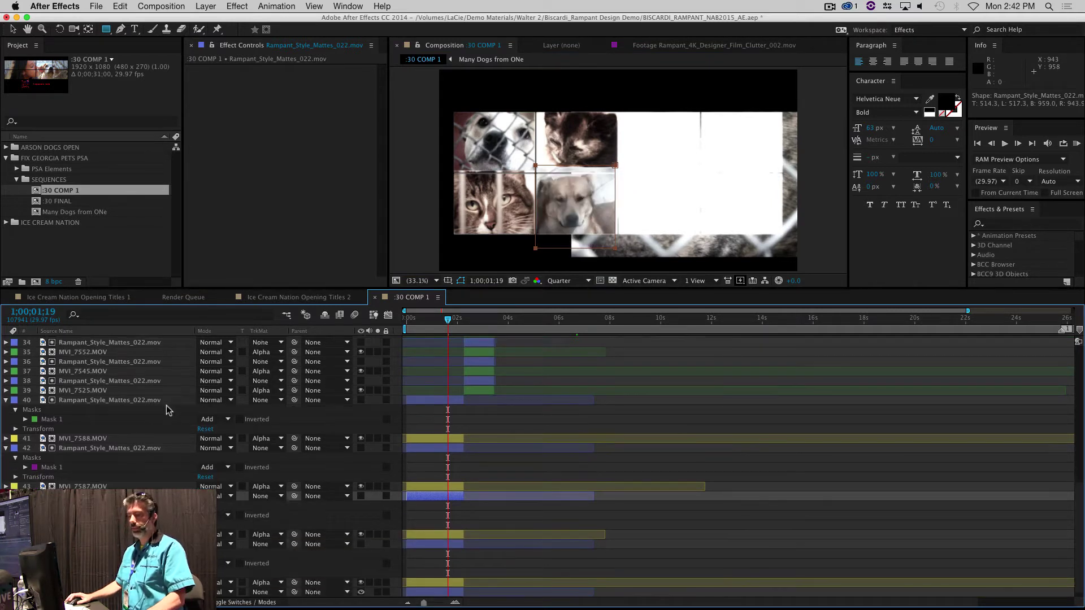
left_click(170, 583)
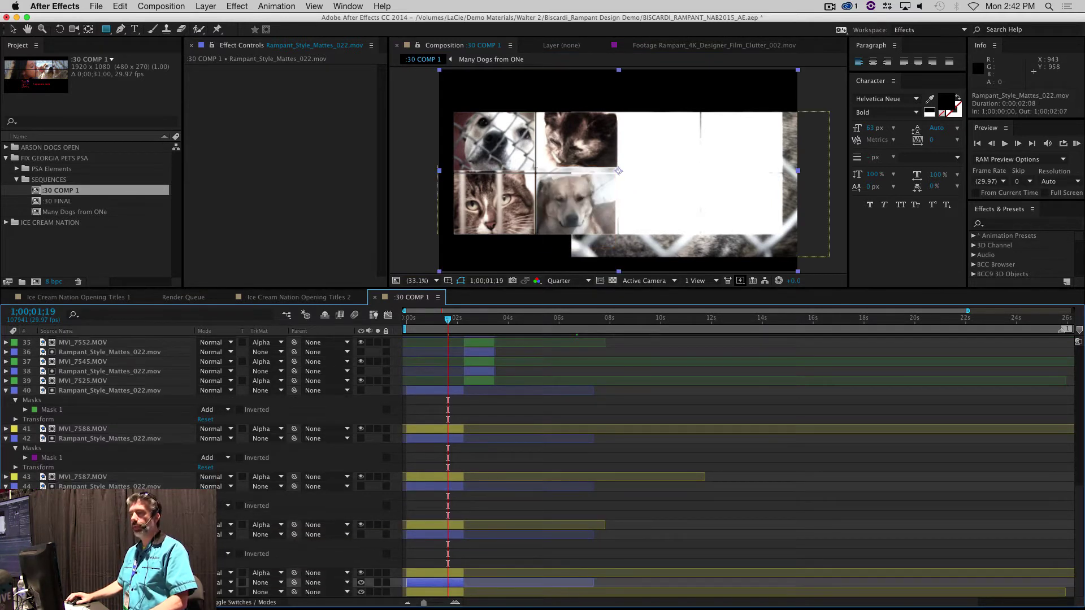
left_click_drag(619, 111, 791, 250)
scroll(156, 410, "down", 2)
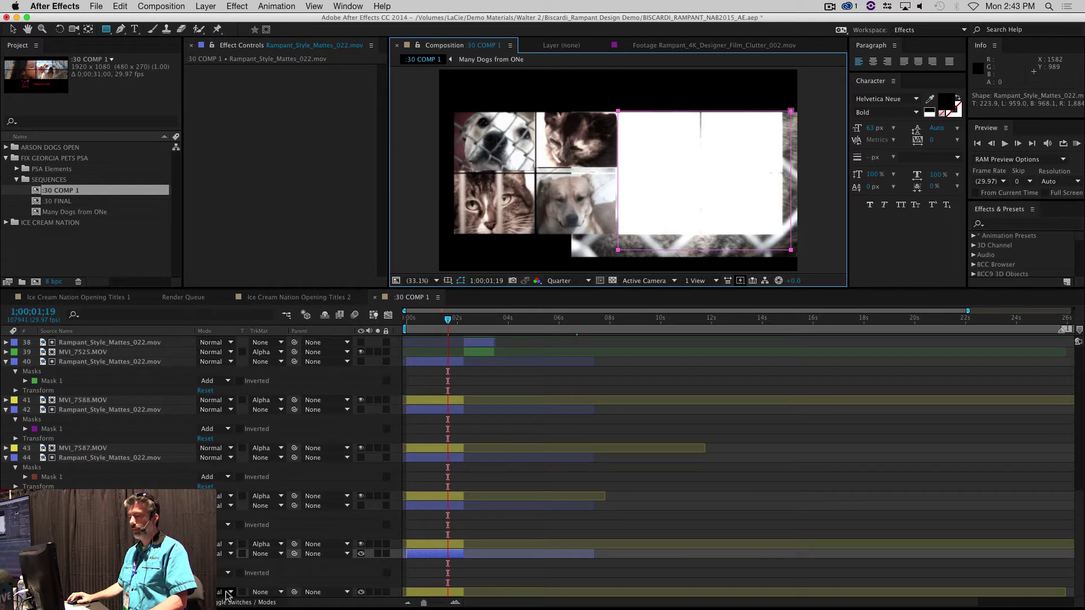
left_click(265, 592)
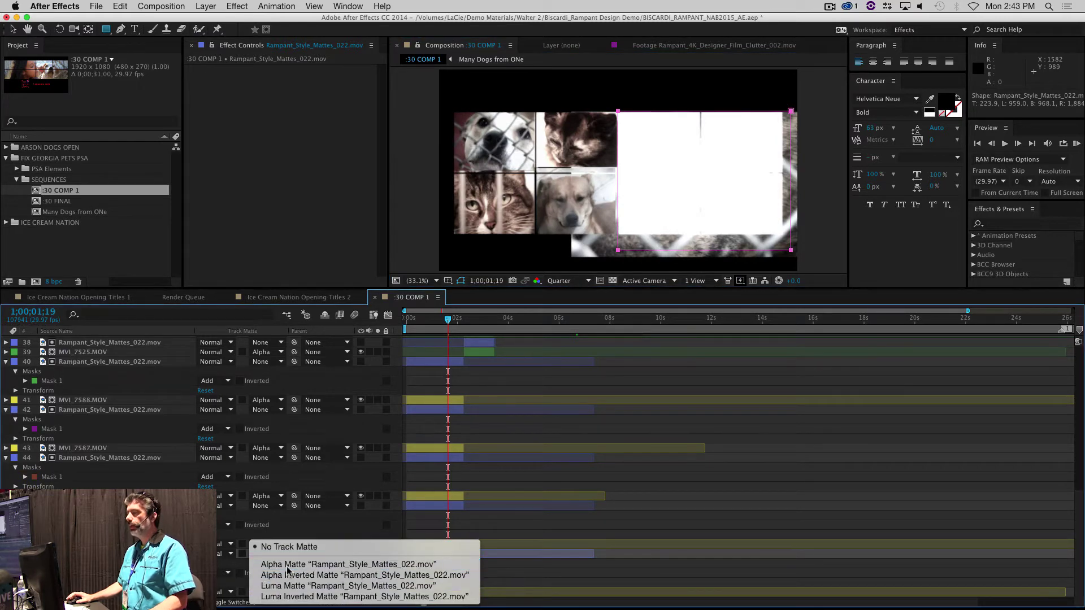
left_click(288, 564)
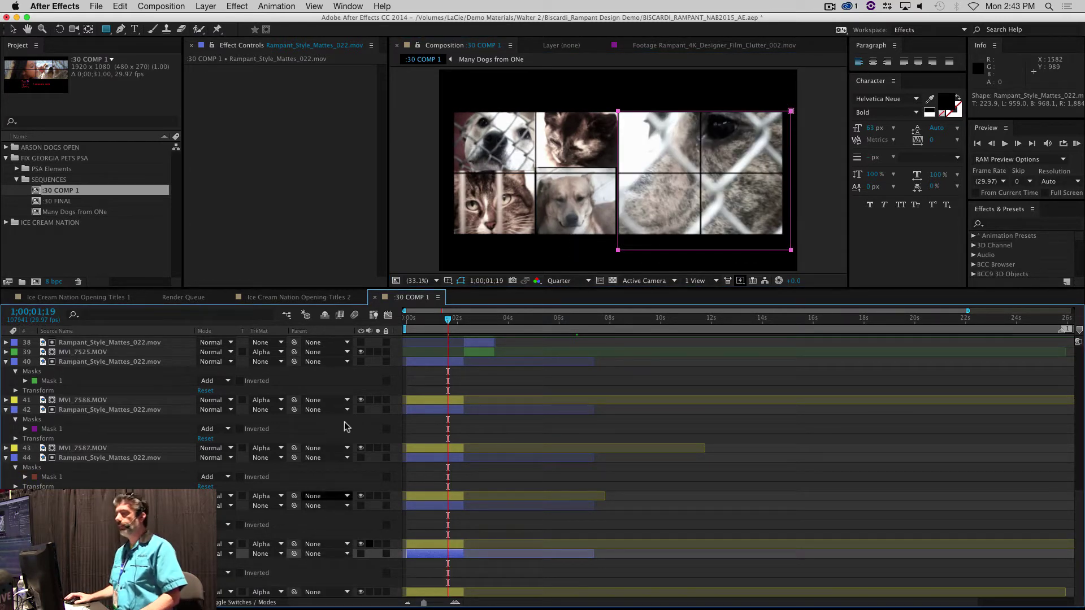
Step: Review the masked multi-square opening at 1;00;00;22 and 1;00;01;13, and the following dog shot at 1;00;03;29
mouse_move(417, 327)
left_mouse_down()
mouse_move(407, 325)
mouse_move(426, 323)
left_mouse_up()
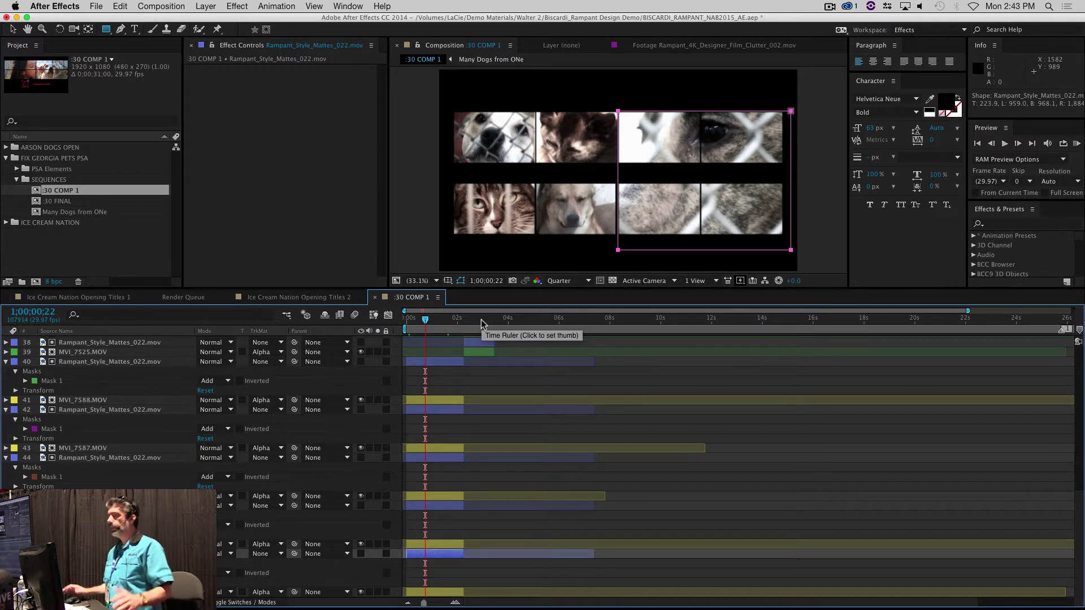
left_click(443, 320)
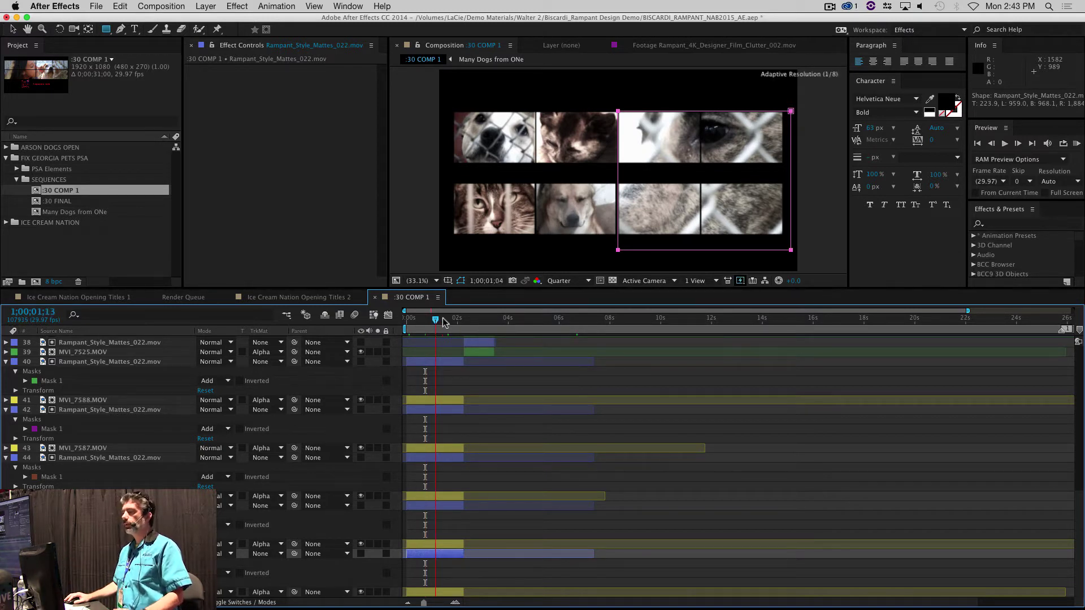
scroll(626, 438, "up", 3)
scroll(626, 438, "up", 10)
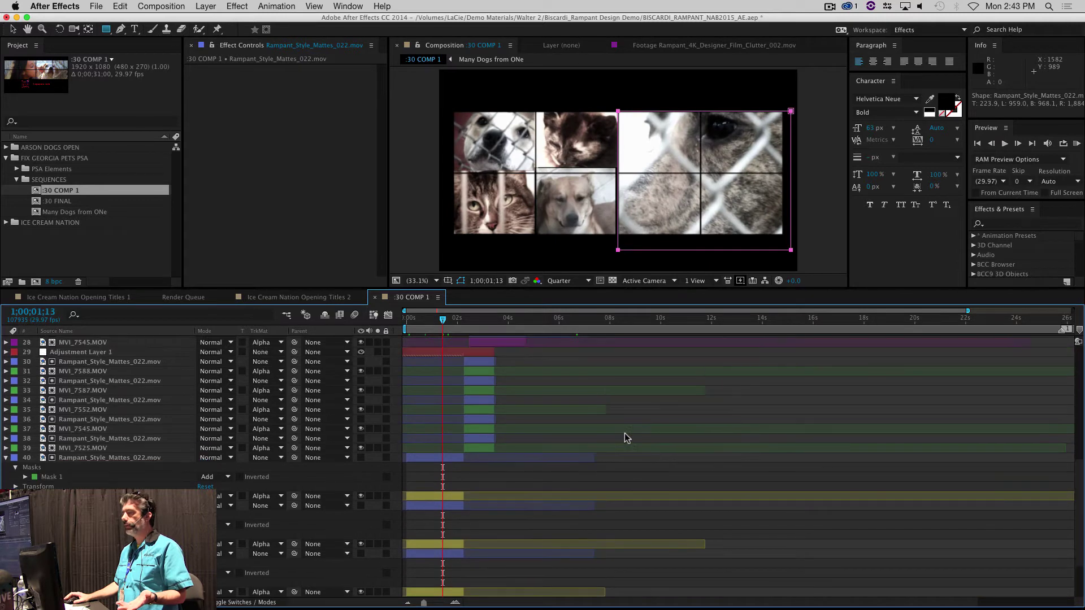
left_click_drag(485, 320, 507, 323)
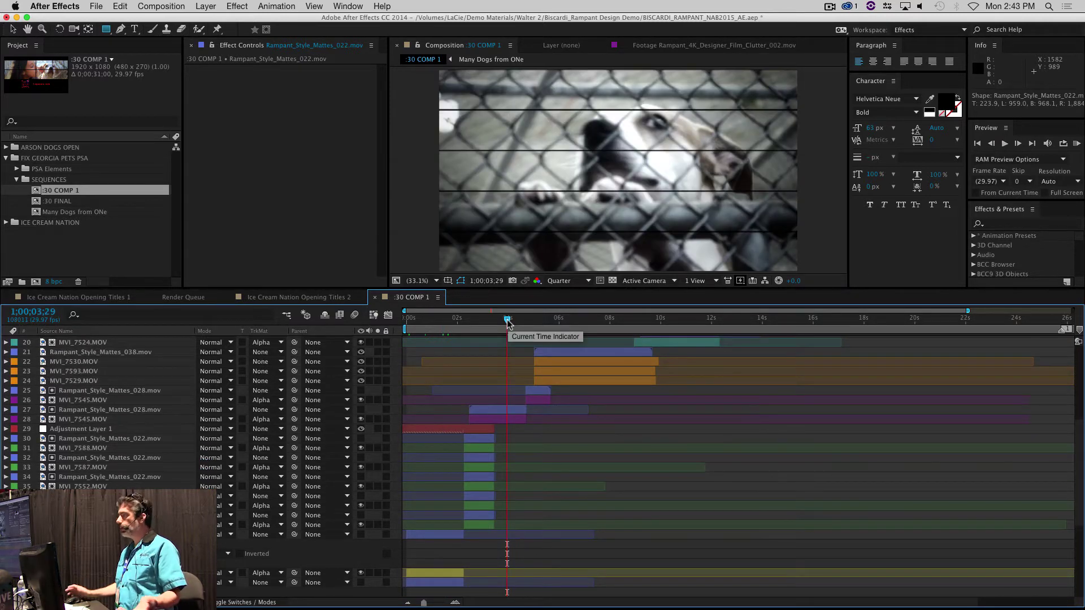
Step: At 1;00;07;17, duplicate Rampant_Style_Mattes_038.mov twice and place the copies directly above MVI_7593.MOV and MVI_7529.MOV
left_click(599, 319)
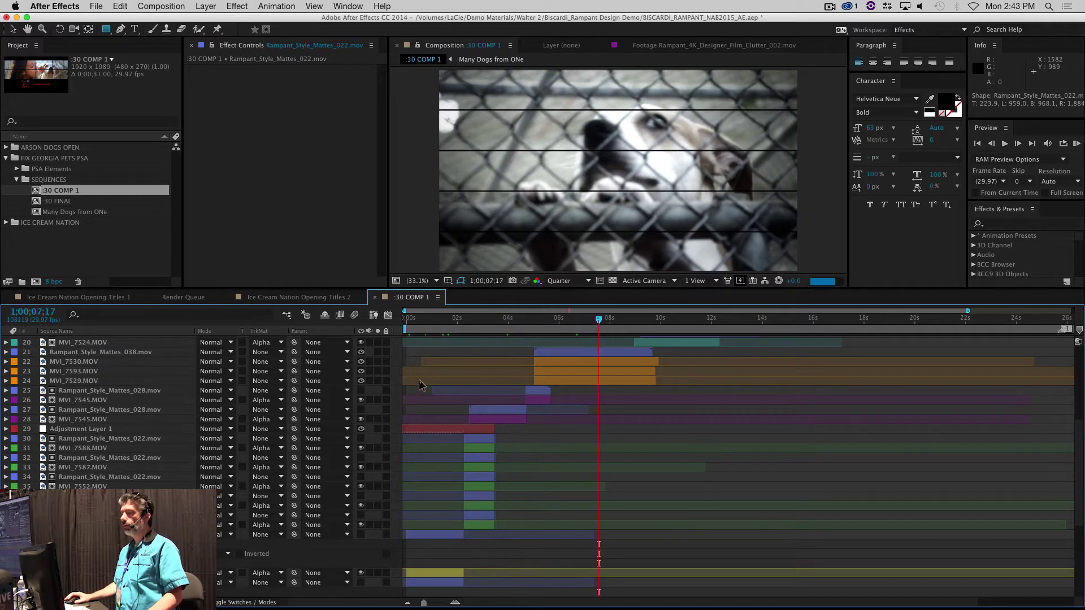
left_click(83, 391)
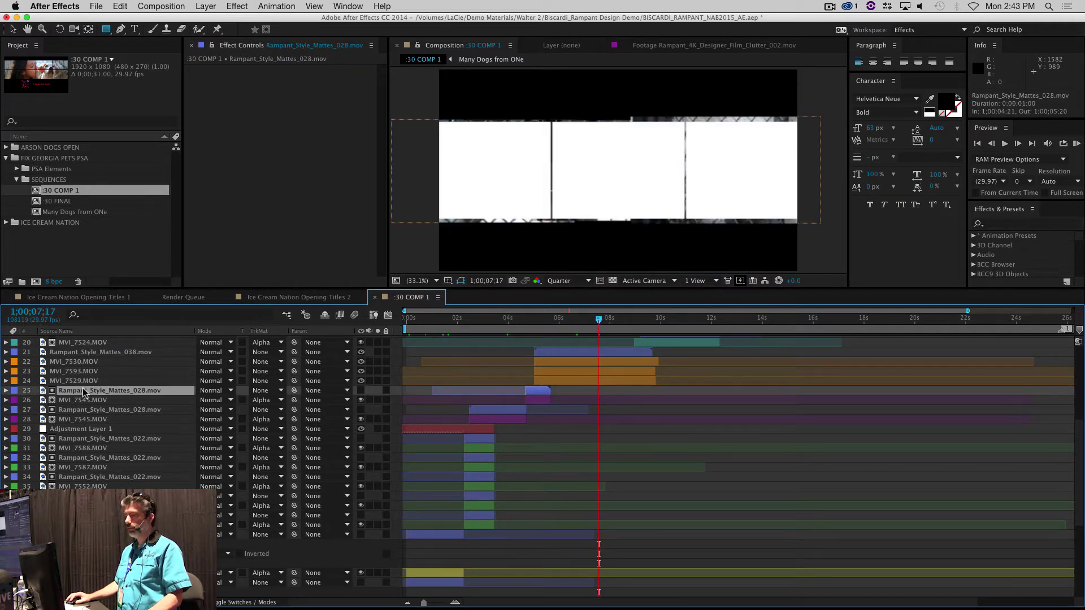
left_click(90, 352)
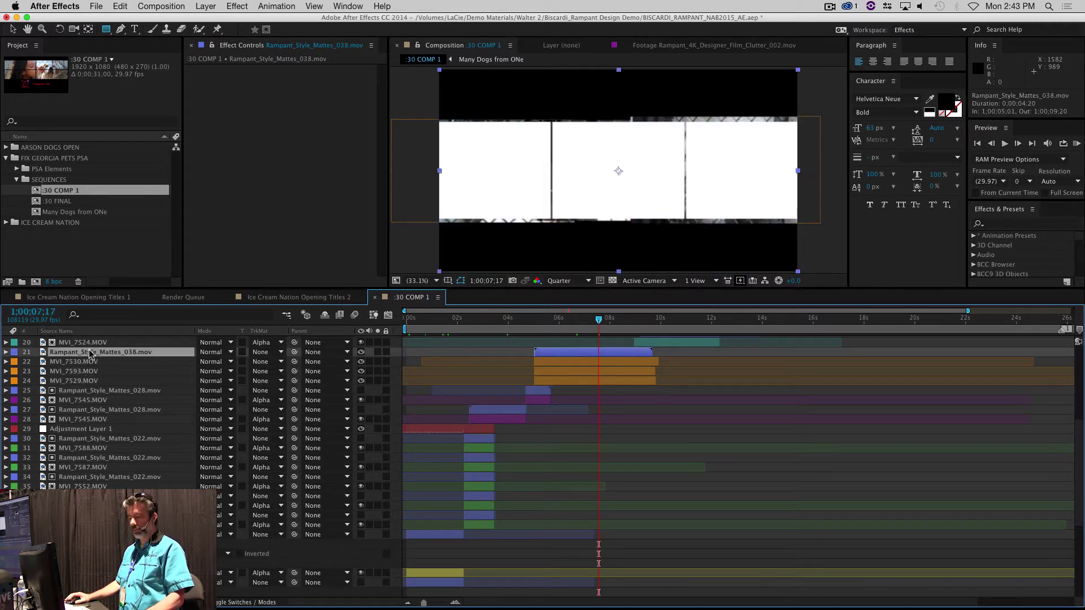
key("super+d")
key("super+d")
left_click_drag(80, 376, 110, 374)
left_click(89, 363)
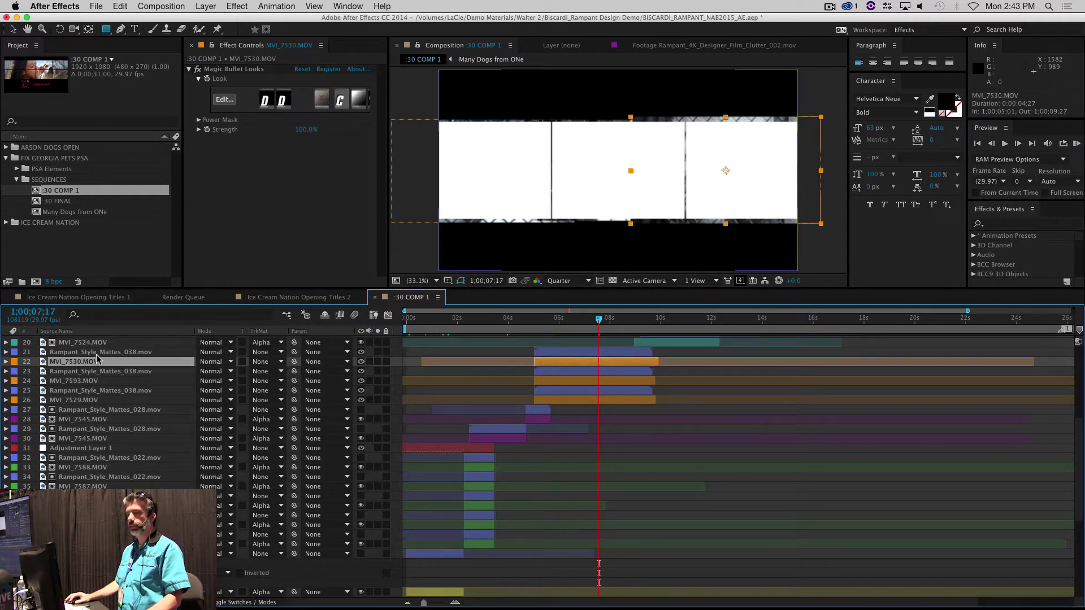
Step: Mask the matte above MVI_7530.MOV around the right-hand panel, about 720 by 656 px, and apply it as that clip's alpha matte
left_click(96, 353)
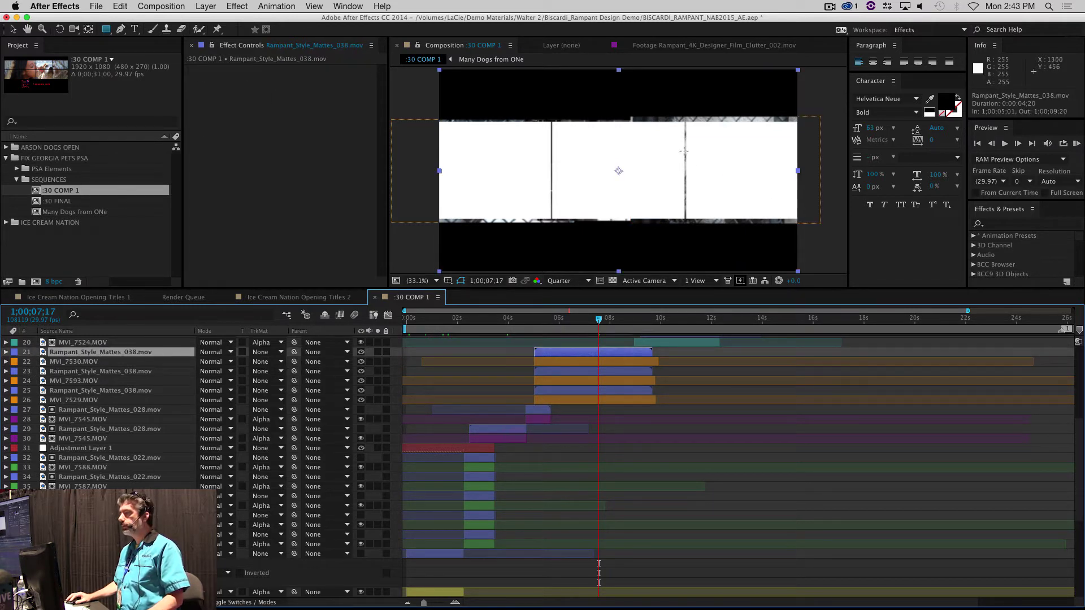
mouse_move(684, 120)
left_mouse_down()
mouse_move(787, 236)
mouse_move(819, 242)
left_mouse_up()
left_click(262, 394)
left_click(271, 421)
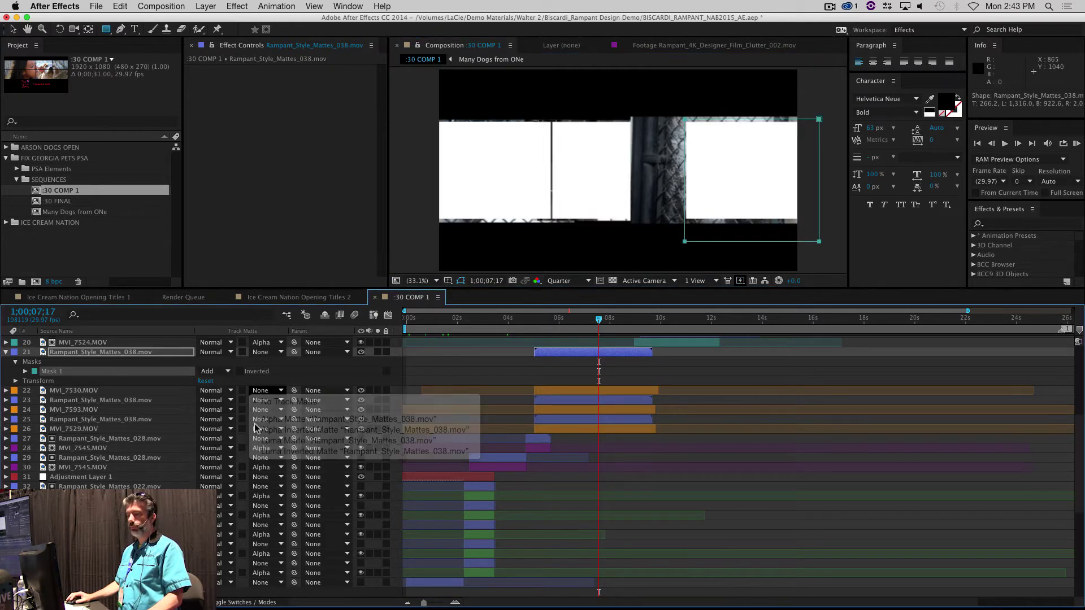
Step: Mask the matte copy above MVI_7593.MOV around the middle panel, about 720 by 732 px, and make it that clip's alpha matte
left_click(87, 403)
left_click(88, 410)
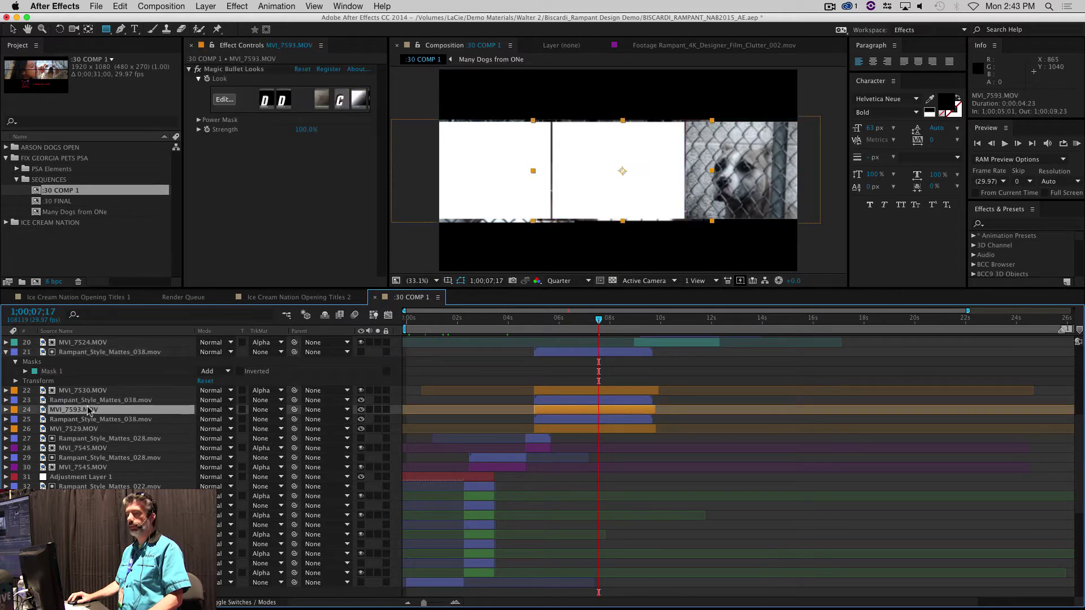
key("super+Up")
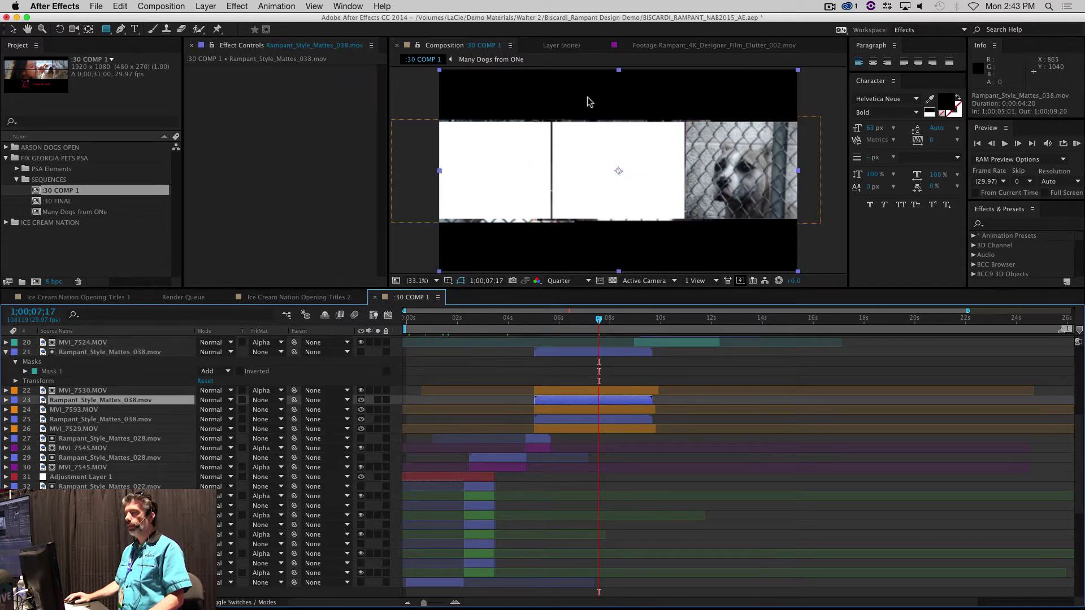
left_click_drag(552, 113, 686, 249)
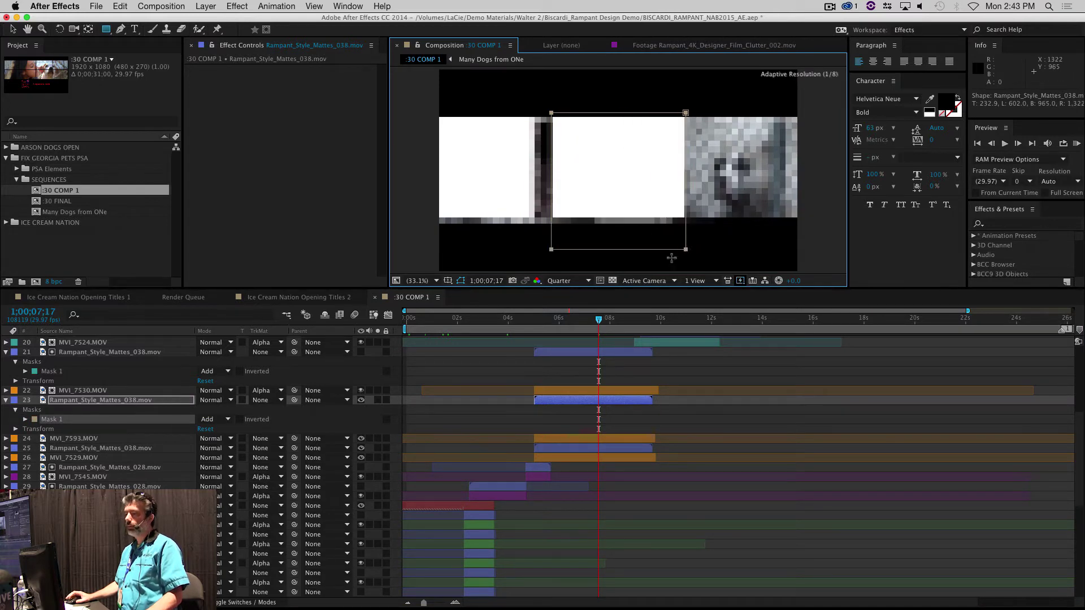
left_click(268, 438)
left_click(309, 466)
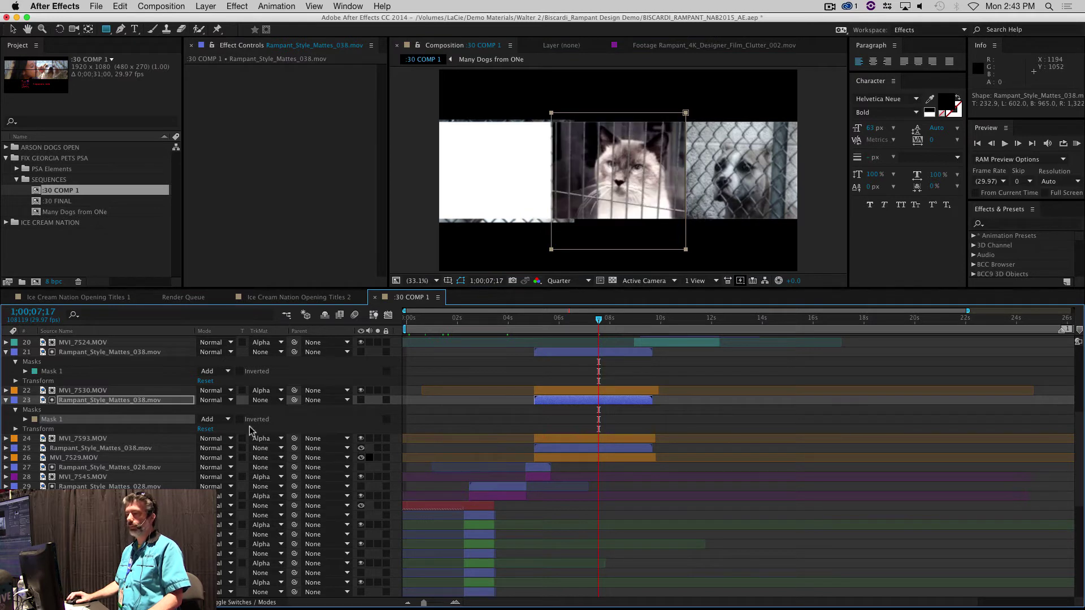
Step: Mask the matte copy above MVI_7529.MOV around the left-hand panel, about 711 by 617 px, and set Alpha Matte "Rampant_Style_Mattes_038.mov" on that clip
left_click(93, 447)
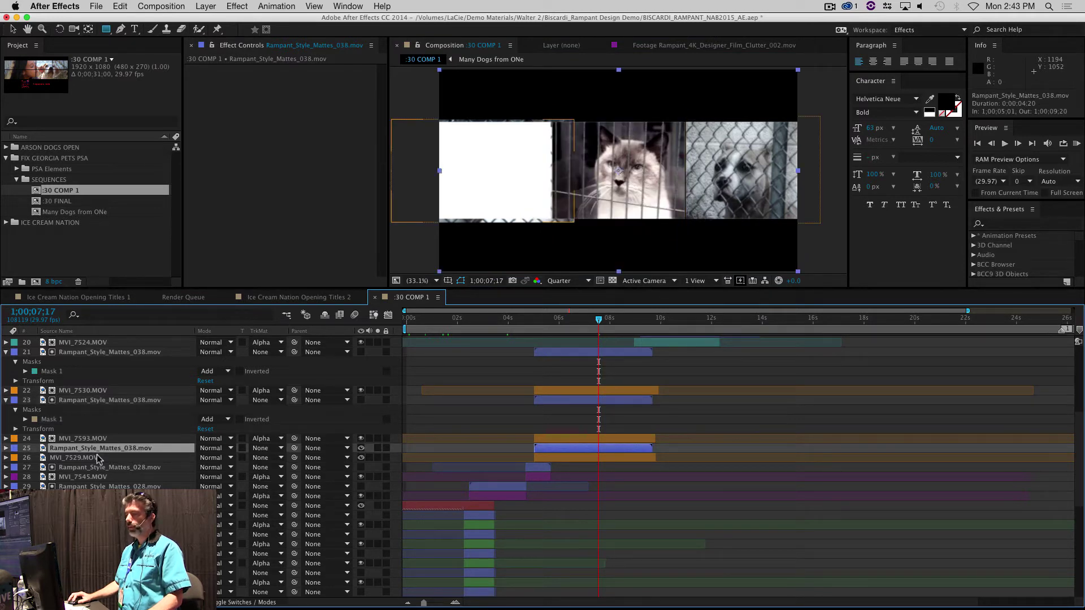
left_click(97, 458)
left_click(102, 449)
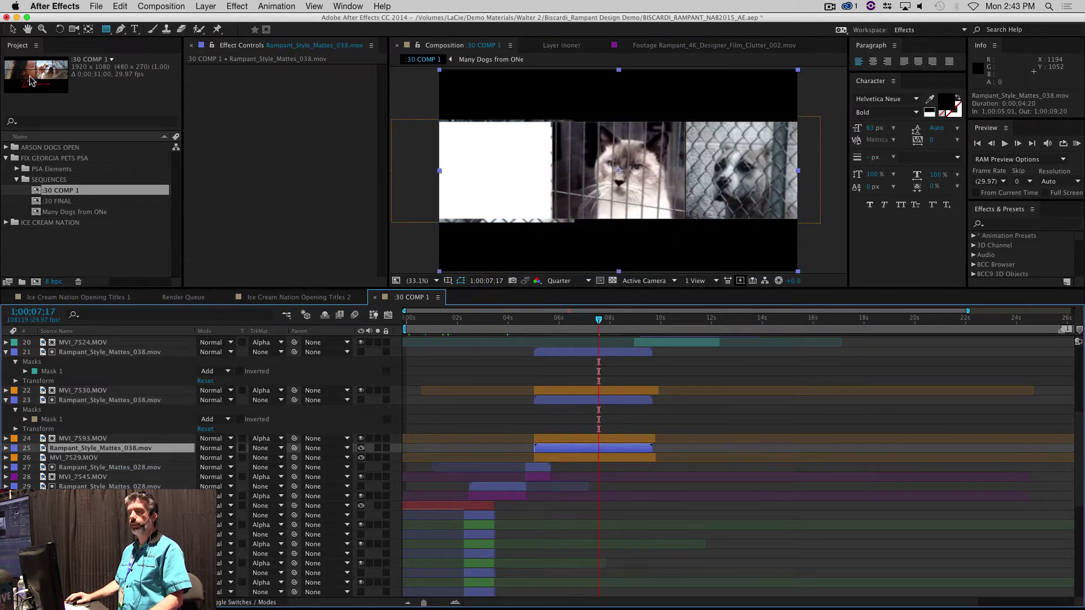
left_click_drag(552, 113, 417, 229)
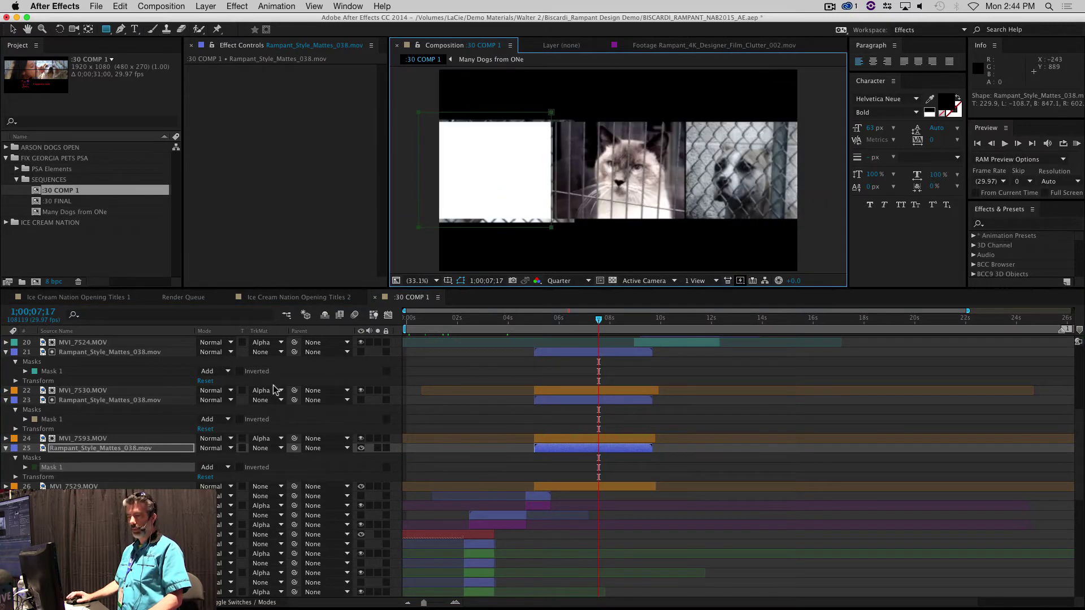
left_click(281, 487)
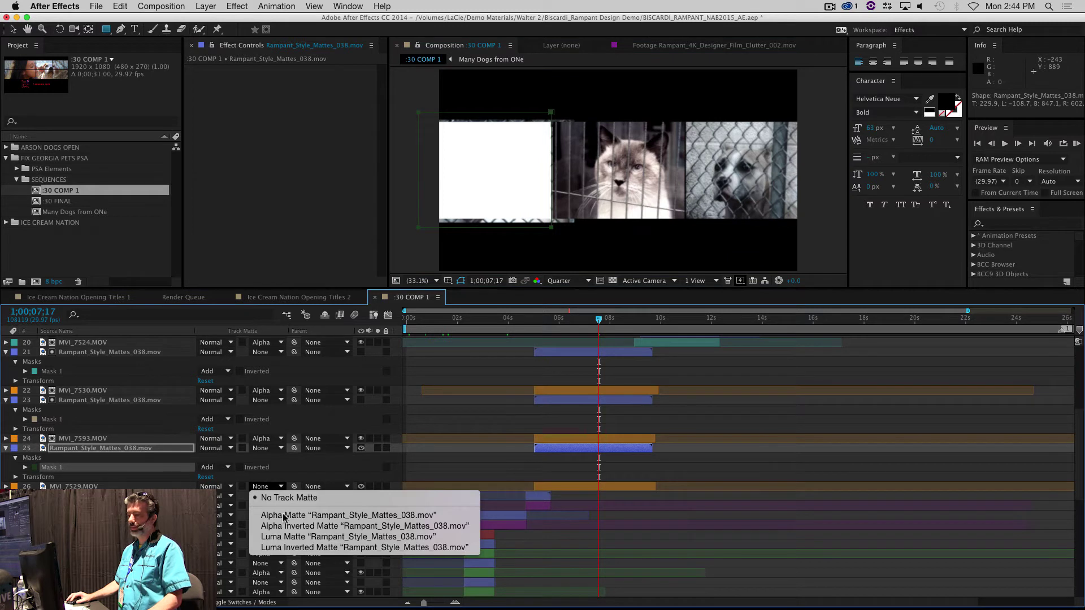
left_click(286, 516)
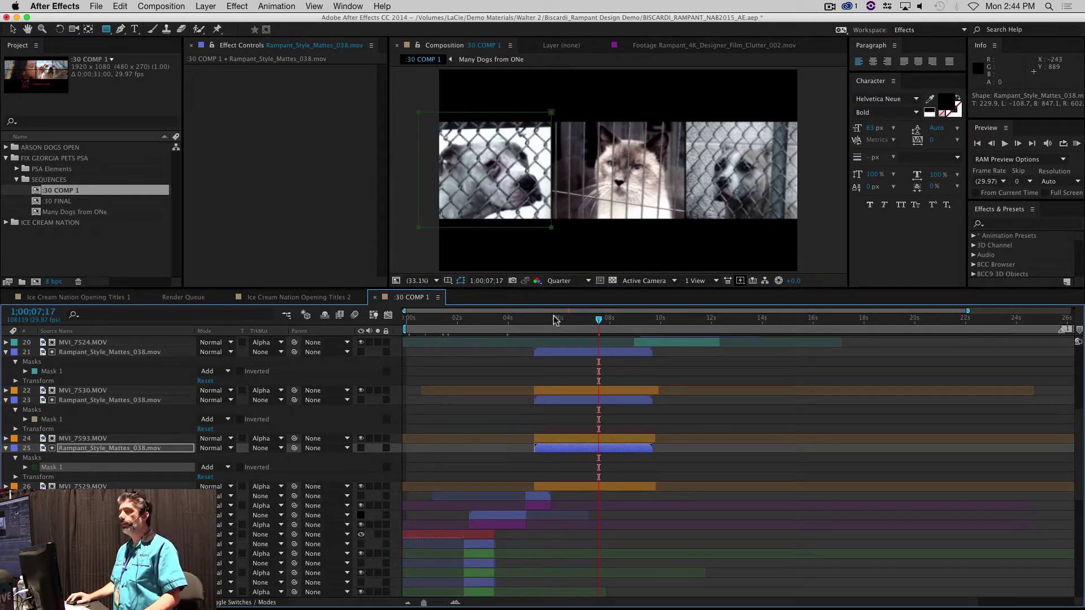
Step: Play back the three-panel matte animation from 1;00;05;15 to 1;00;06;09
left_click(546, 318)
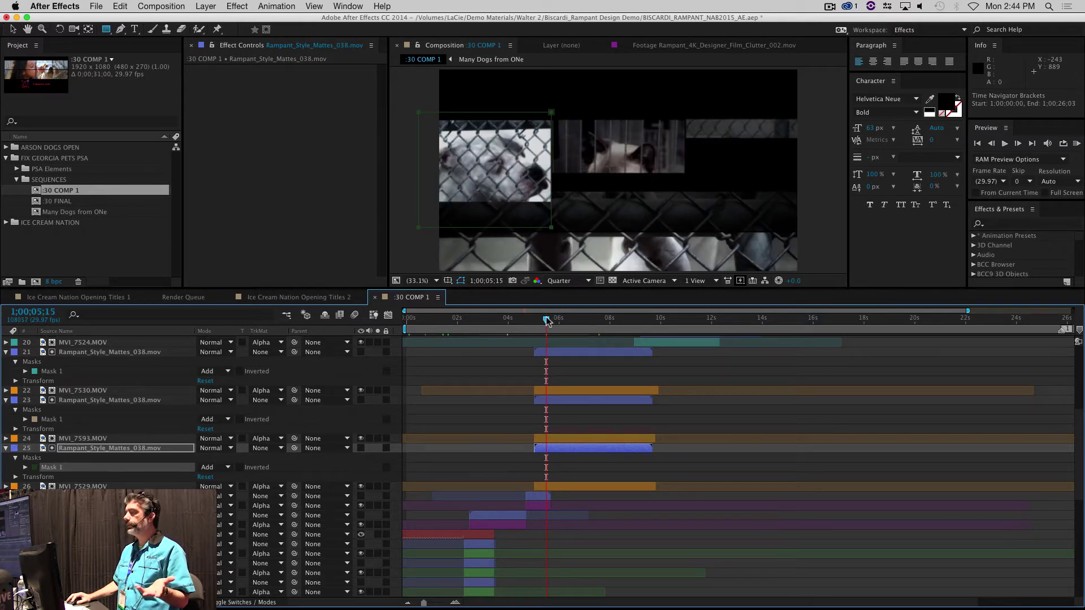
mouse_move(547, 319)
left_mouse_down()
mouse_move(574, 326)
mouse_move(549, 326)
left_mouse_up()
key("space")
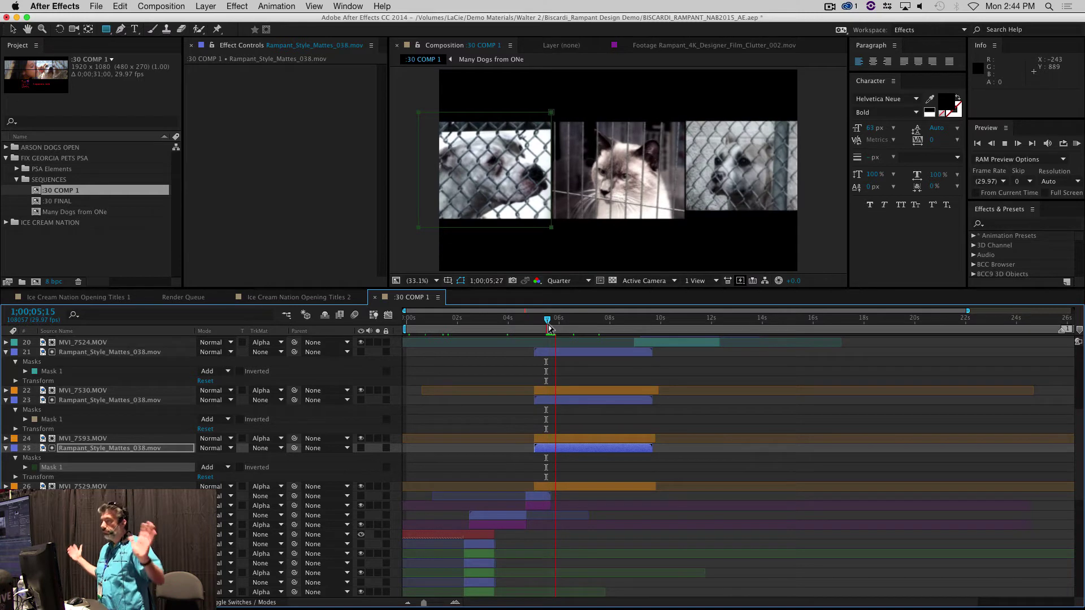
key("space")
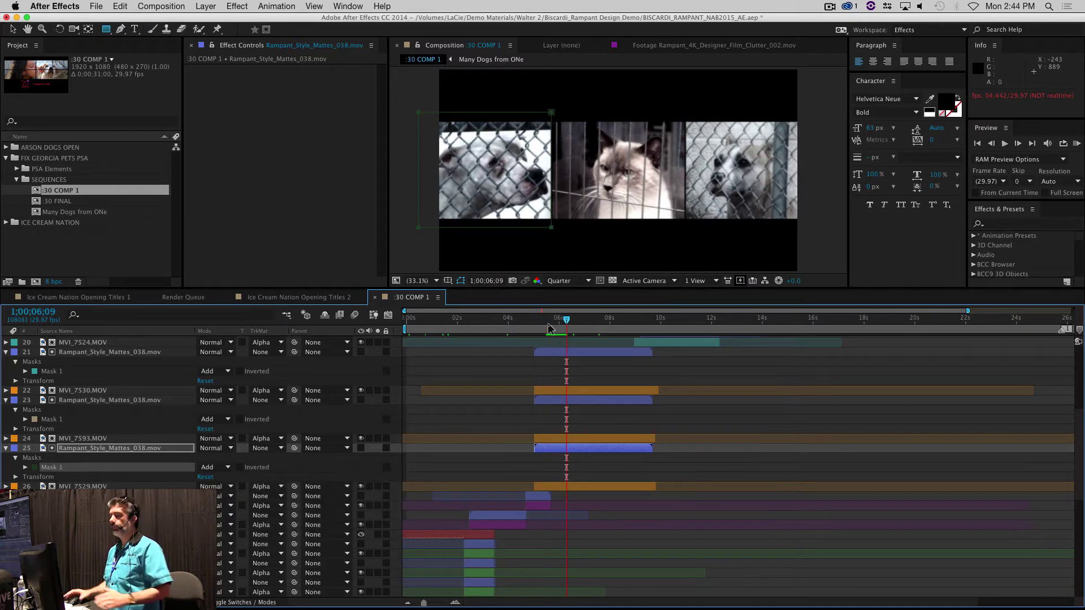
Step: Go to the dog grid at 1;00;13;26 and open the Many Dogs from ONe composition to examine its stacked MVI_7524.MOV layers
scroll(937, 523, "up", 5)
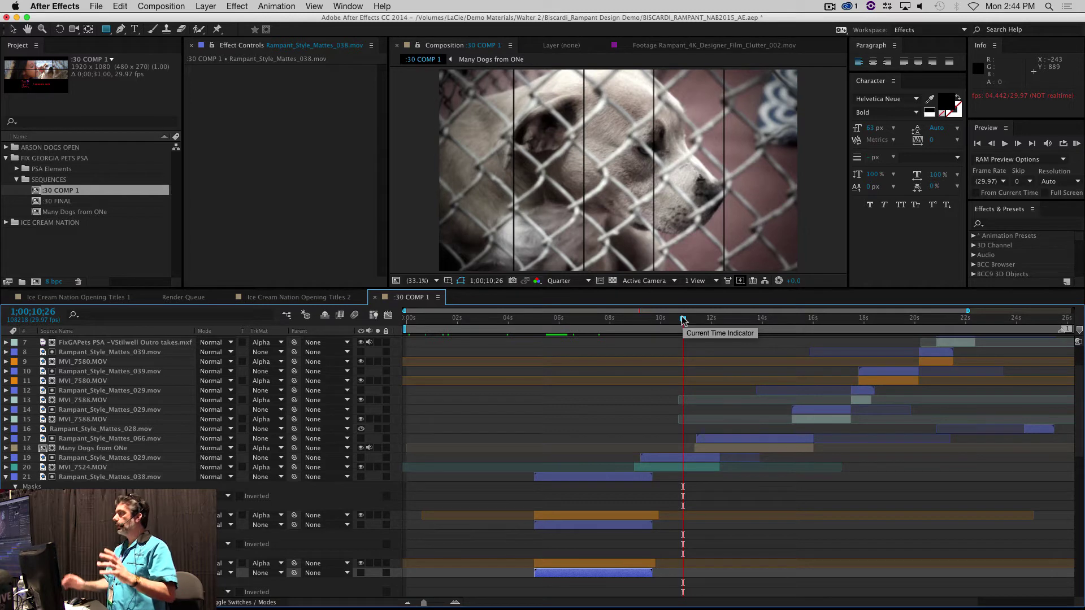
left_click(759, 320)
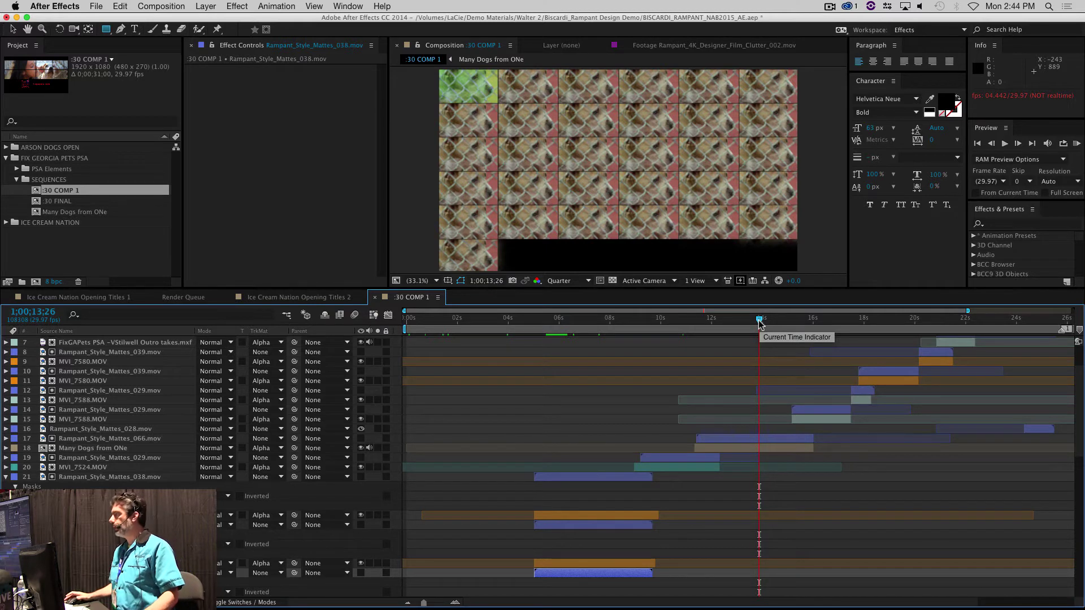
double_click(106, 449)
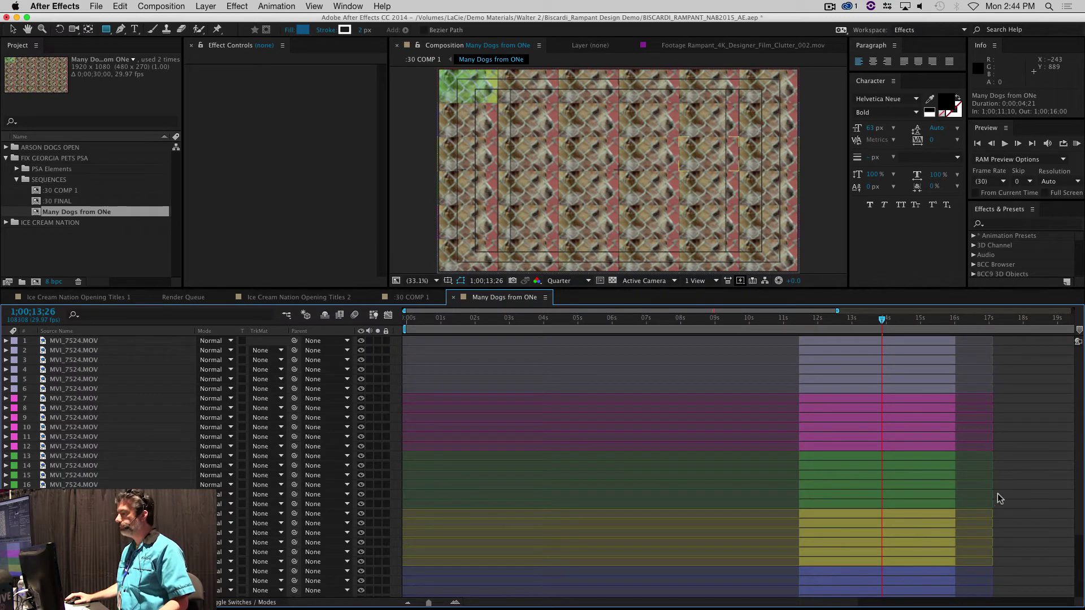
scroll(915, 468, "down", 3)
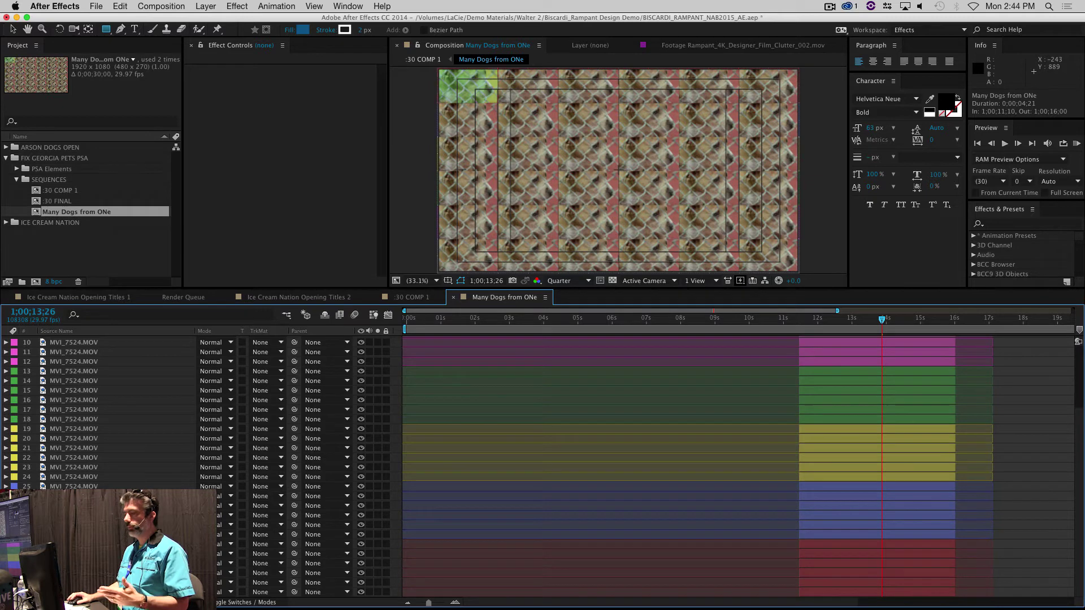
left_click(876, 544)
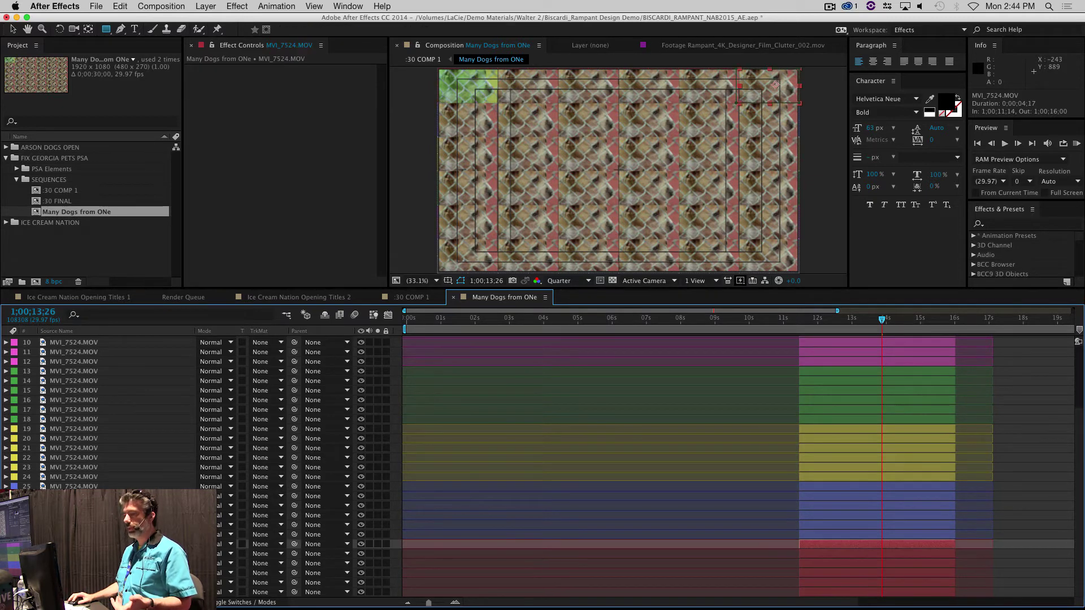
Step: Select the green-tinted dog layer that starts the grid's top row and copy its Color Balance (HLS) effect
key("super+Down")
key("super+Down")
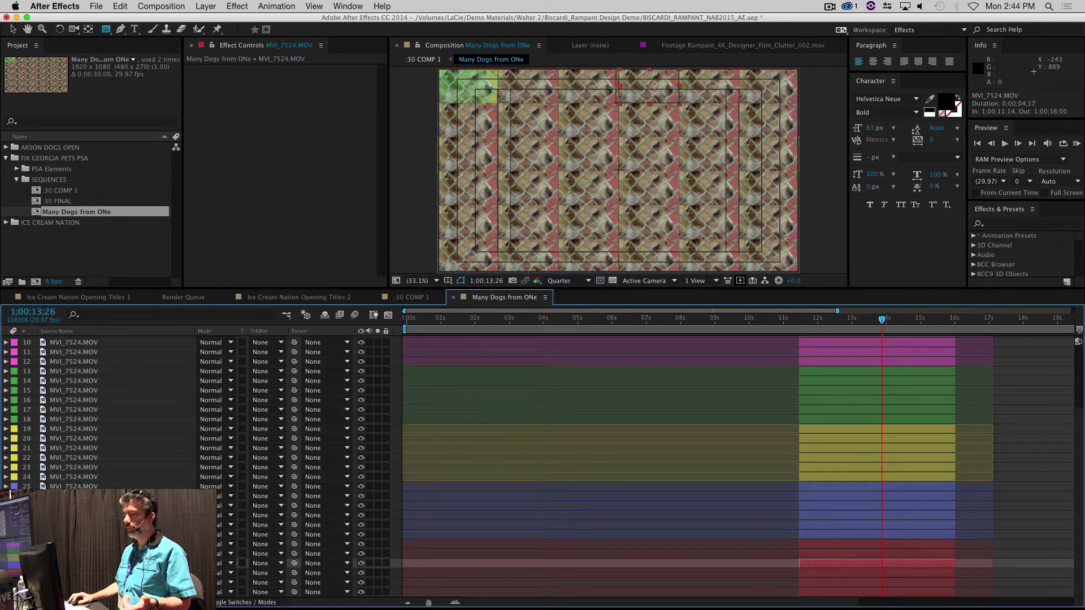
key("super+Down")
key("super+Down")
key("super+Down")
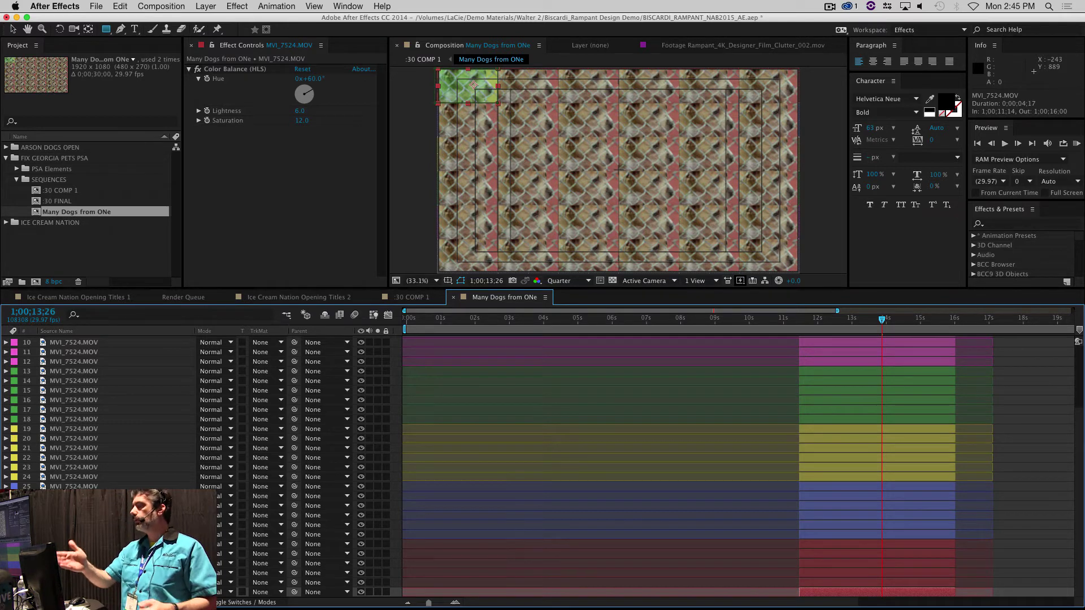
left_click(223, 69)
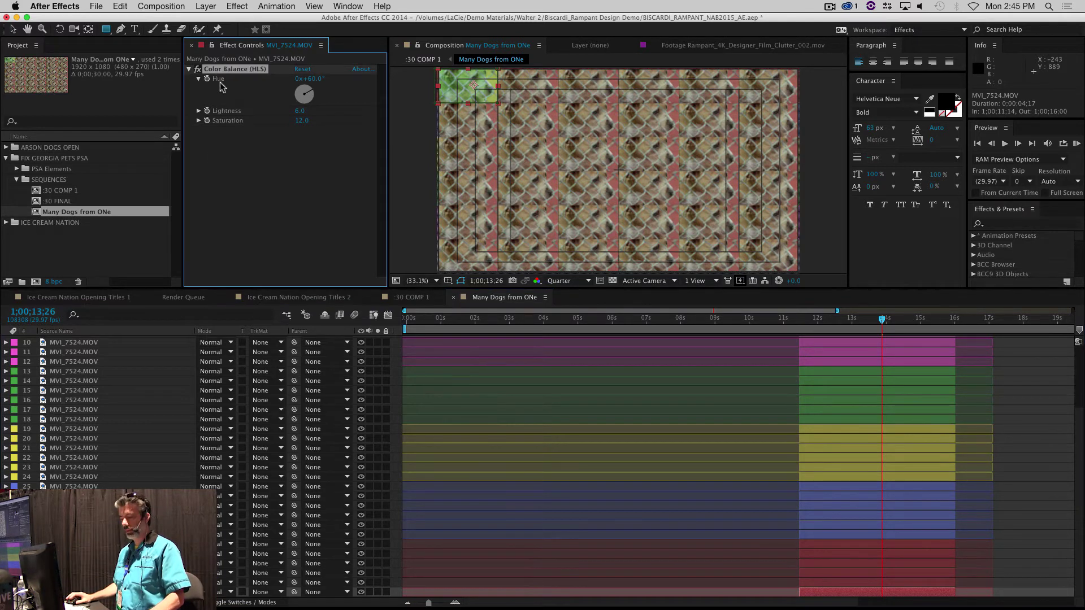
key("super+c")
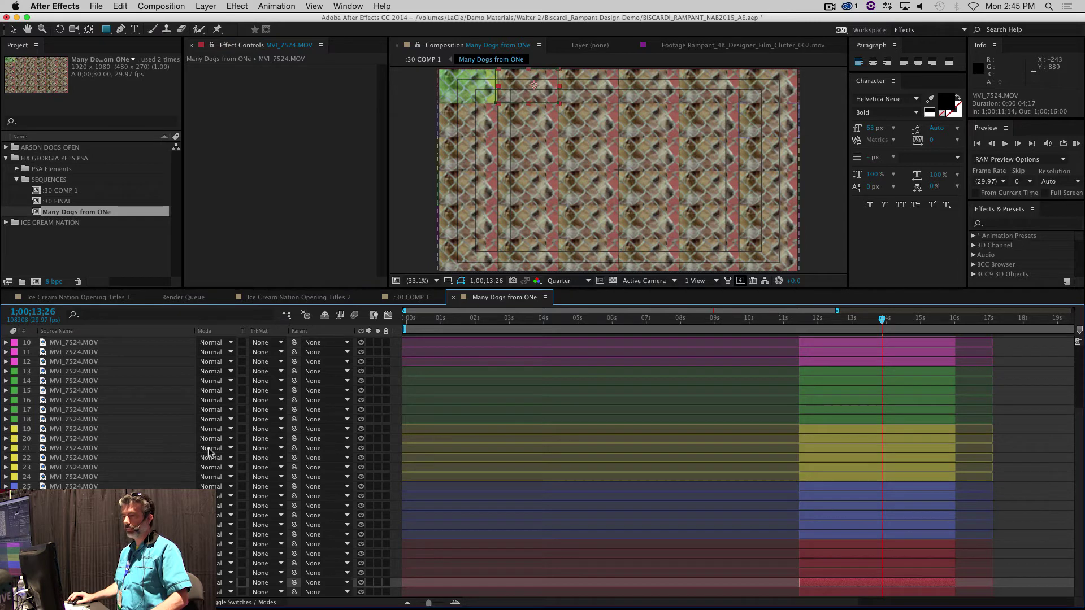
Step: Paste the effect onto the second and third top-row dogs, shifting the second's hue to teal and setting the third's hue to -63°
key("super+v")
left_click_drag(310, 94, 303, 106)
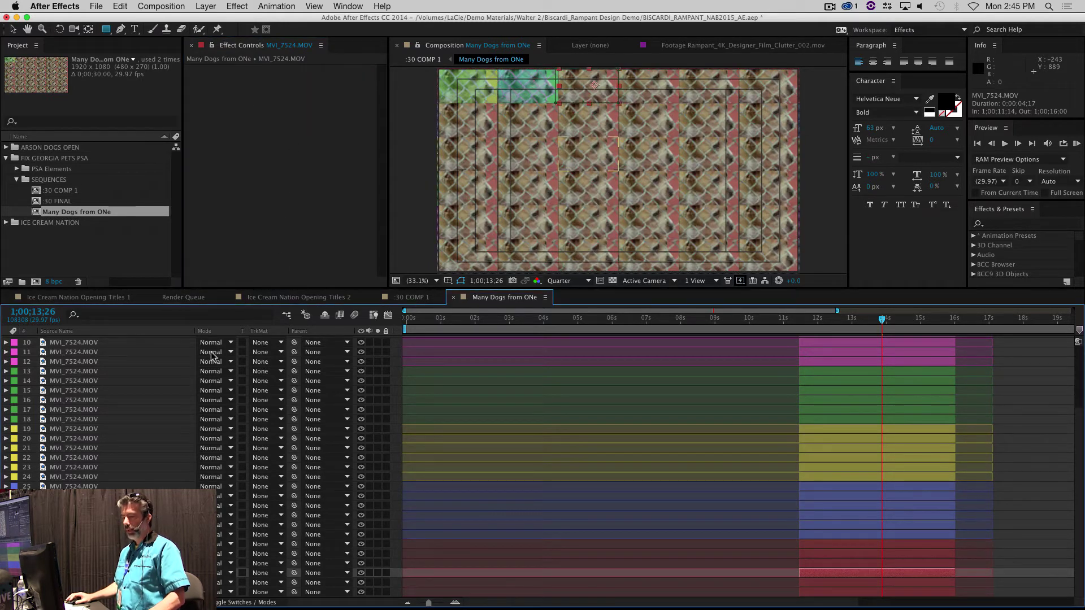
key("super+v")
left_click_drag(313, 100, 296, 89)
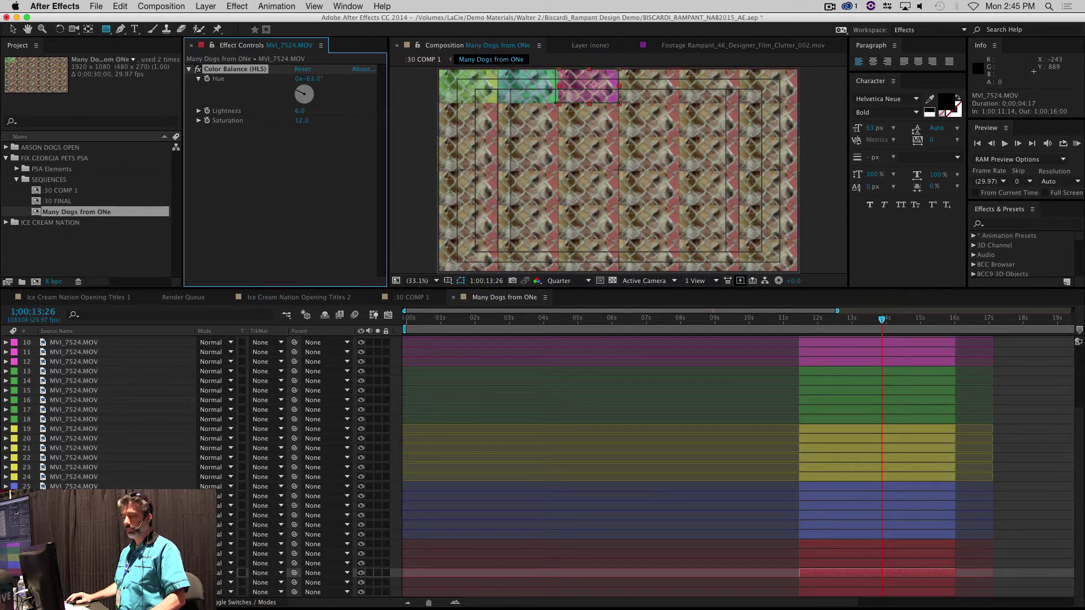
Step: Paste the effect onto the fourth and fifth top-row dogs, with hue 143° on the fourth and hue -56°, saturation -48 on the fifth
key("super+Up")
key("super+v")
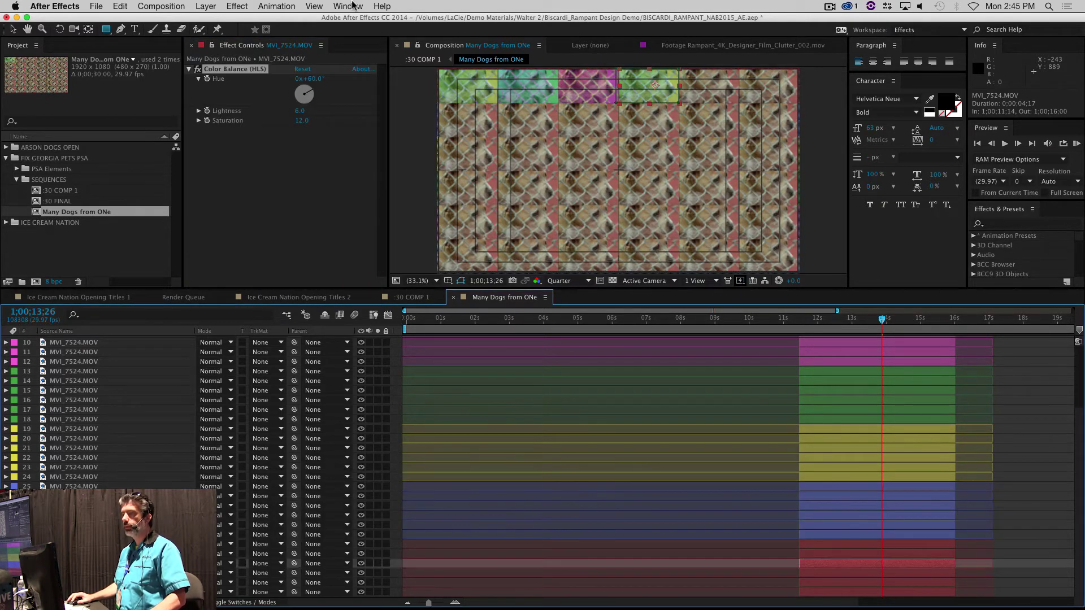
mouse_move(312, 95)
left_mouse_down()
mouse_move(308, 112)
mouse_move(294, 111)
mouse_move(316, 111)
left_mouse_up()
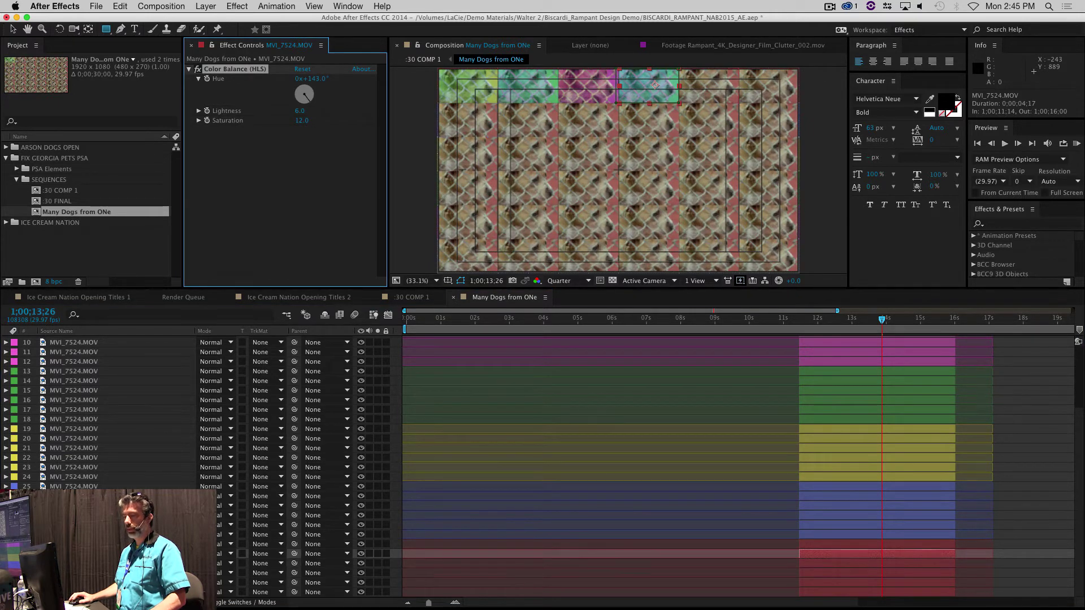
key("super+Up")
key("super+v")
left_click_drag(310, 94, 297, 100)
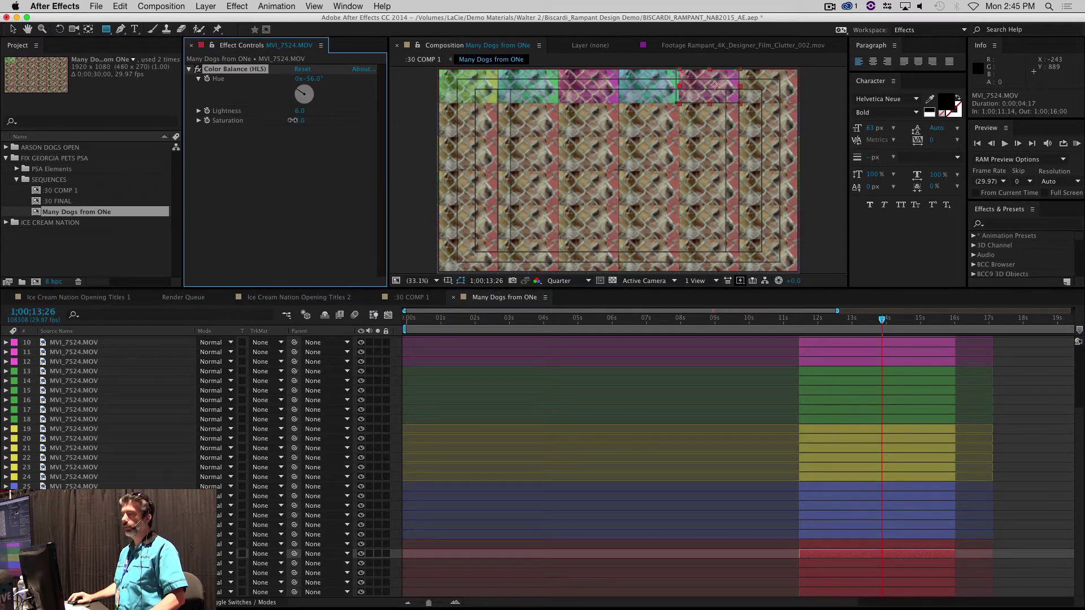
left_click_drag(268, 120, 254, 121)
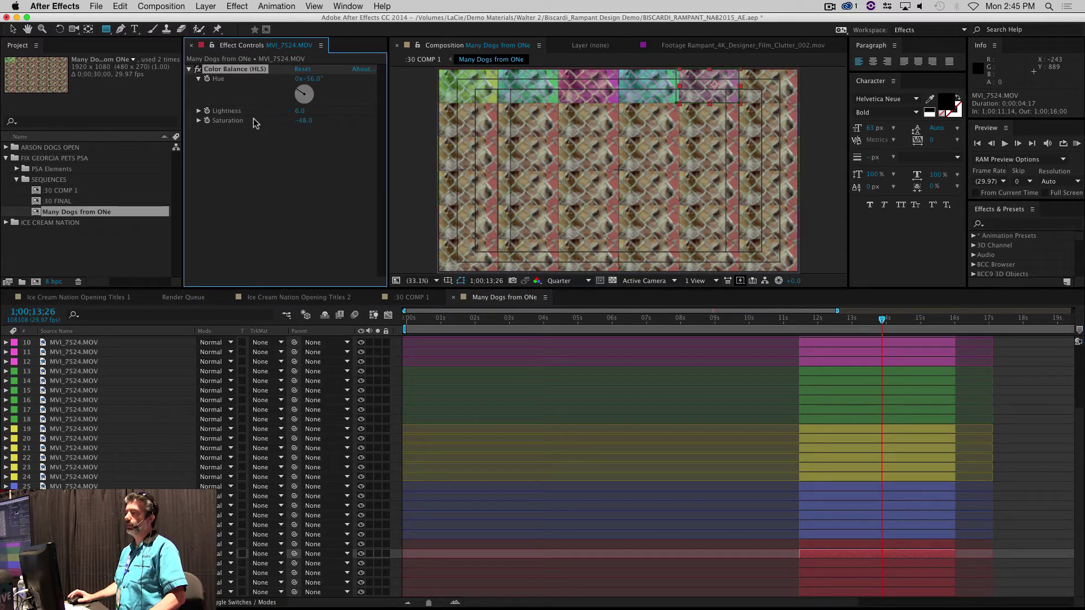
Step: Paste the effect onto the sixth top-row dog with hue -32° and the second row's first dog with hue 157° and saturation -65
key("super+Up")
key("super+v")
left_click_drag(304, 97, 299, 86)
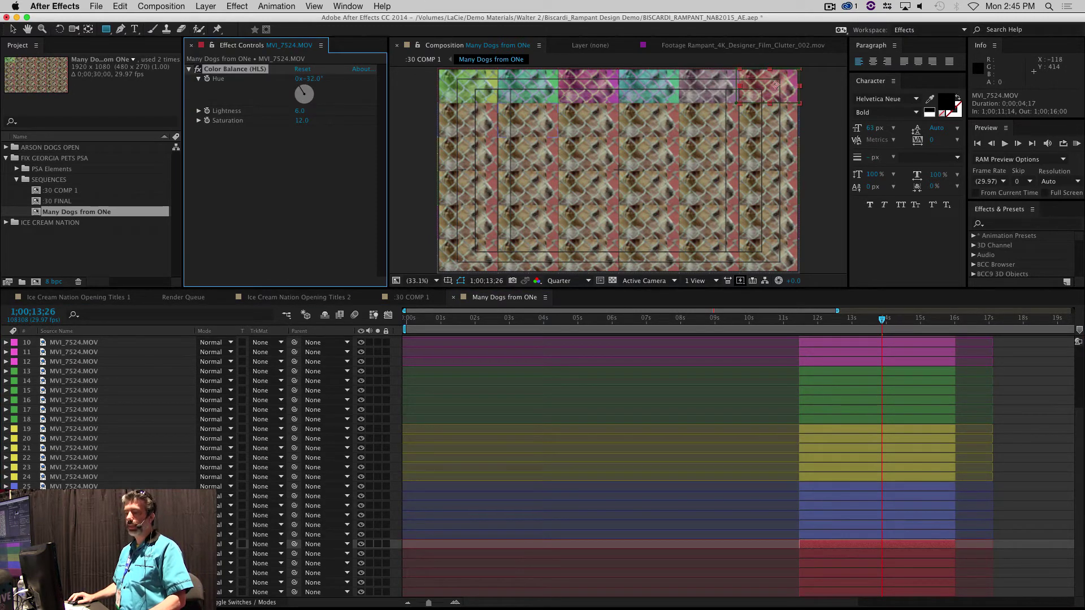
key("super+Up")
key("super+v")
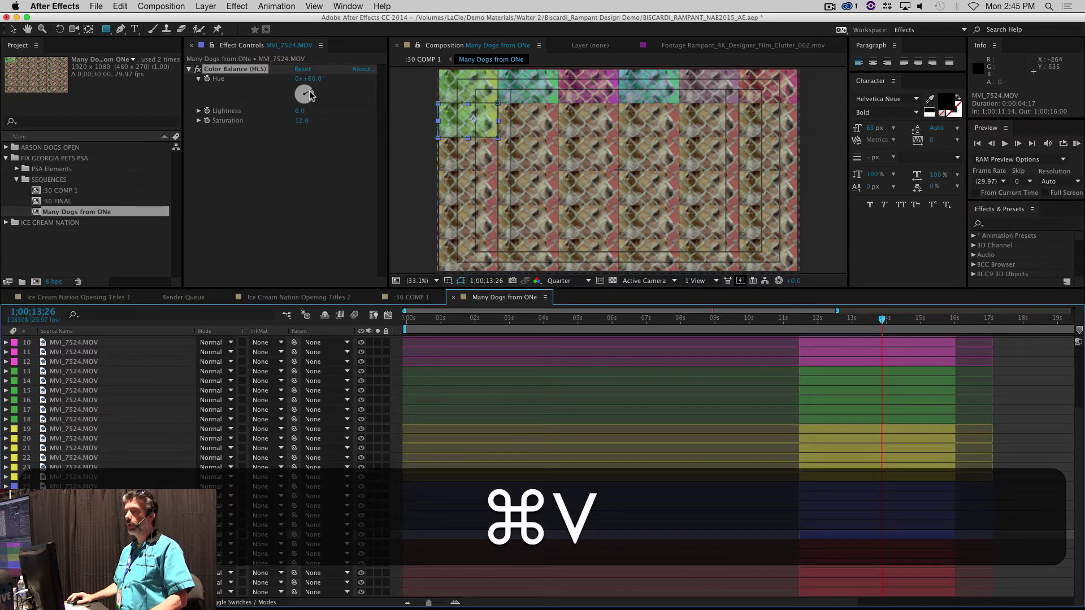
left_click_drag(310, 95, 253, 117)
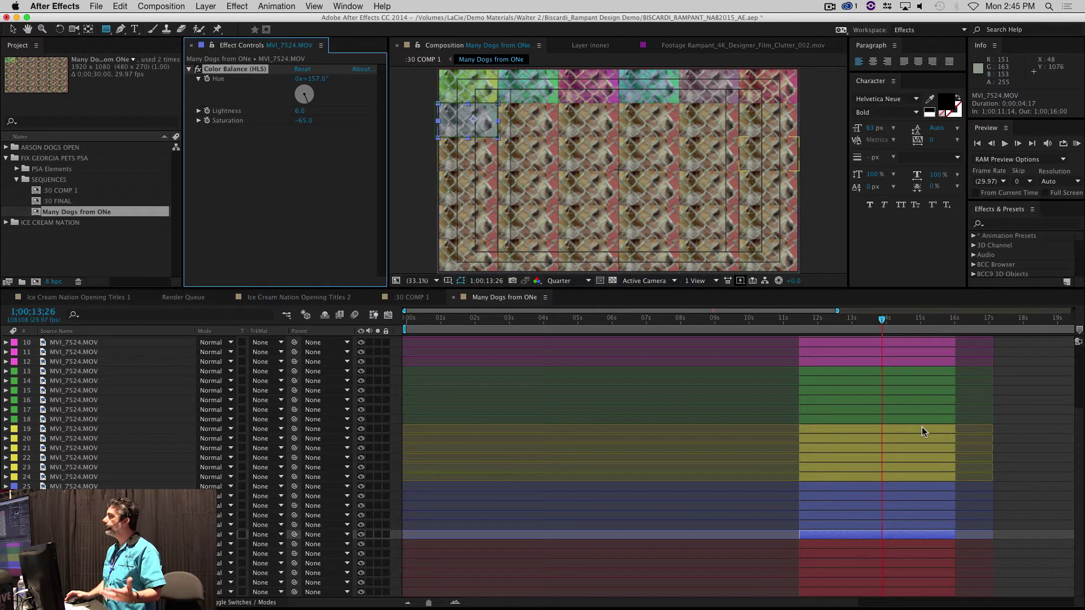
Step: Return to the :30 COMP 1 composition and preview the recoloured dog grid from about 1;00;11;22 to 1;00;14;10
left_click(423, 298)
left_click(708, 320)
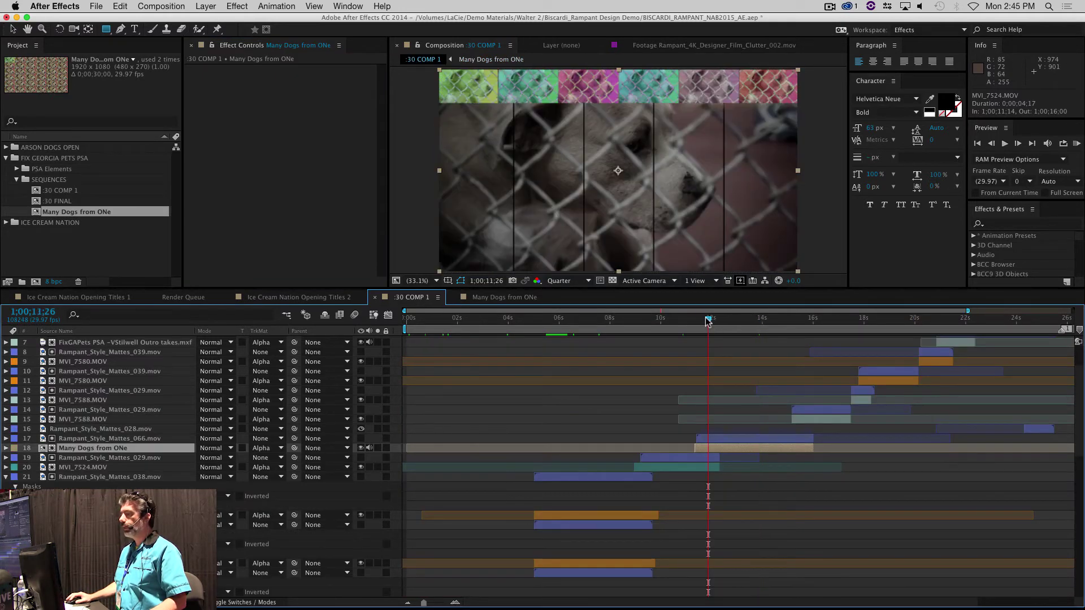
key("space")
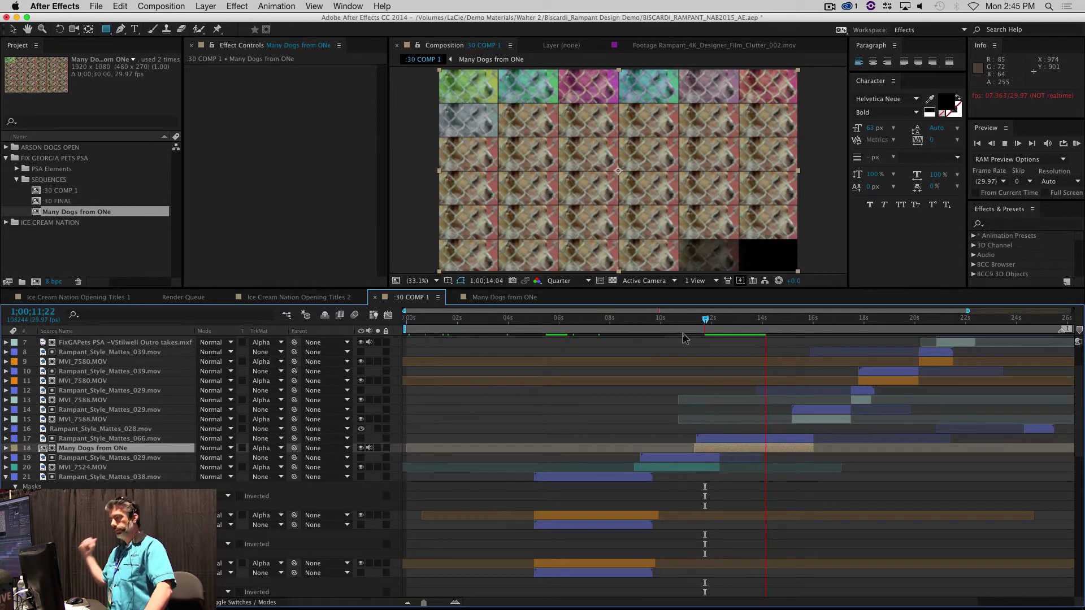
key("space")
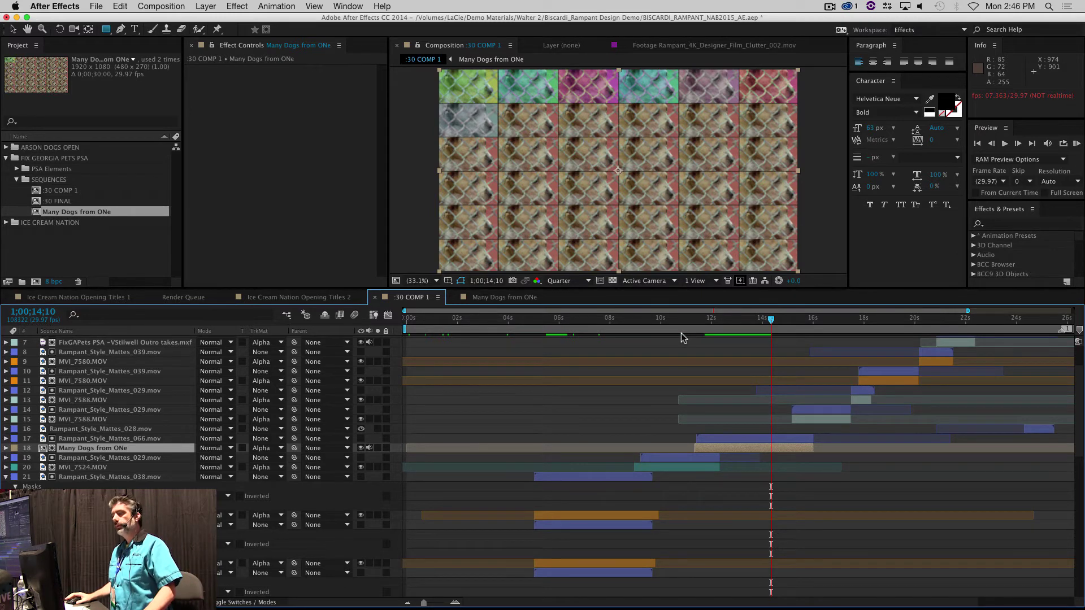
Step: Switch to Premiere Pro, open the :30 CUT MASTER sequence and view its frames at 01;00;05;15, 01;00;15;12 and 01;00;08;15
key("super")
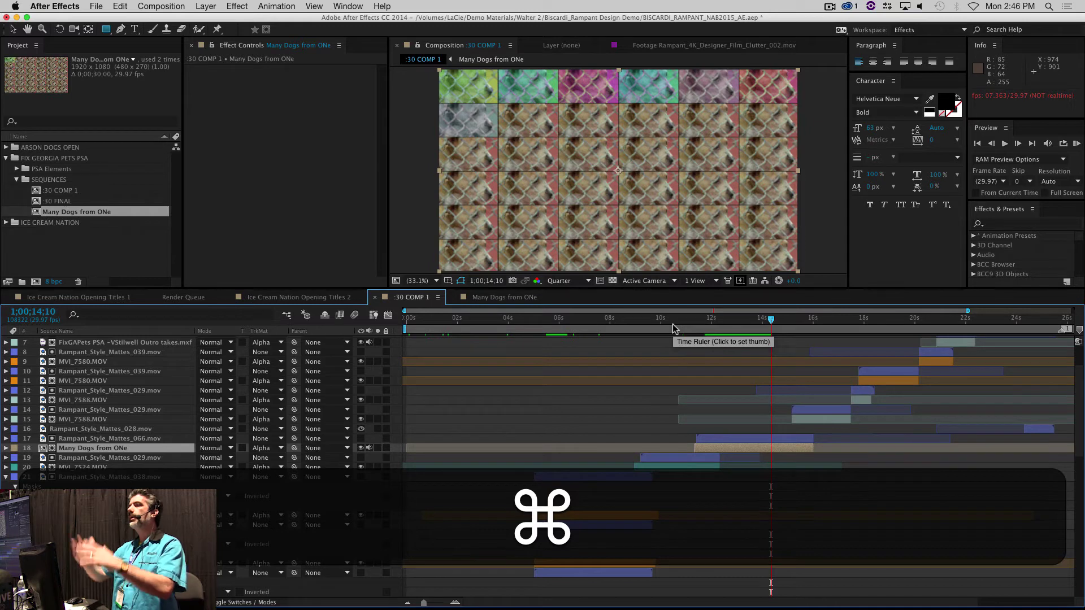
key("super+Tab")
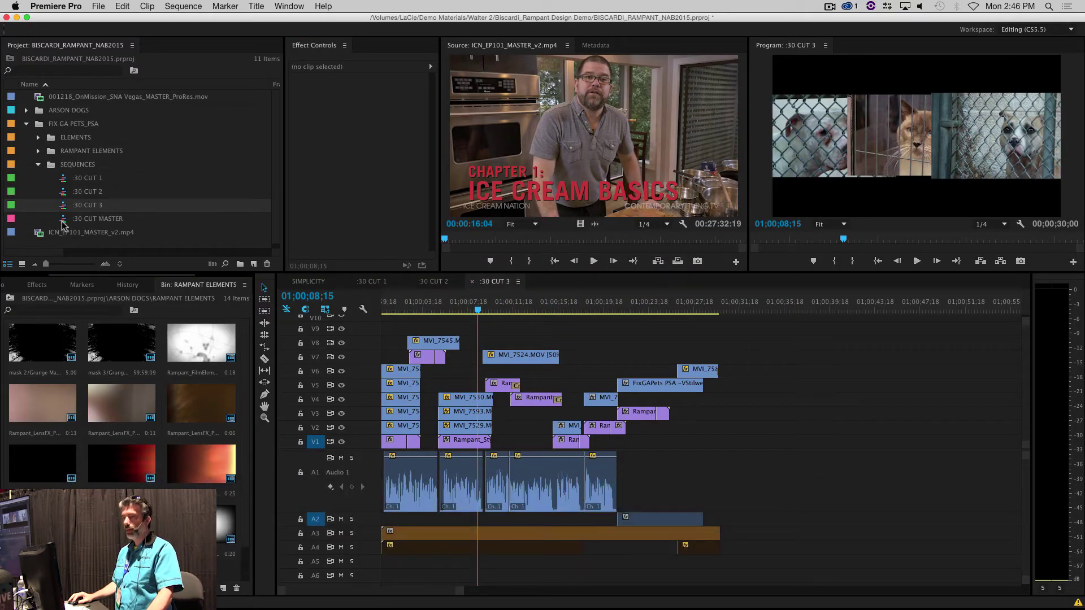
double_click(63, 221)
left_click(444, 308)
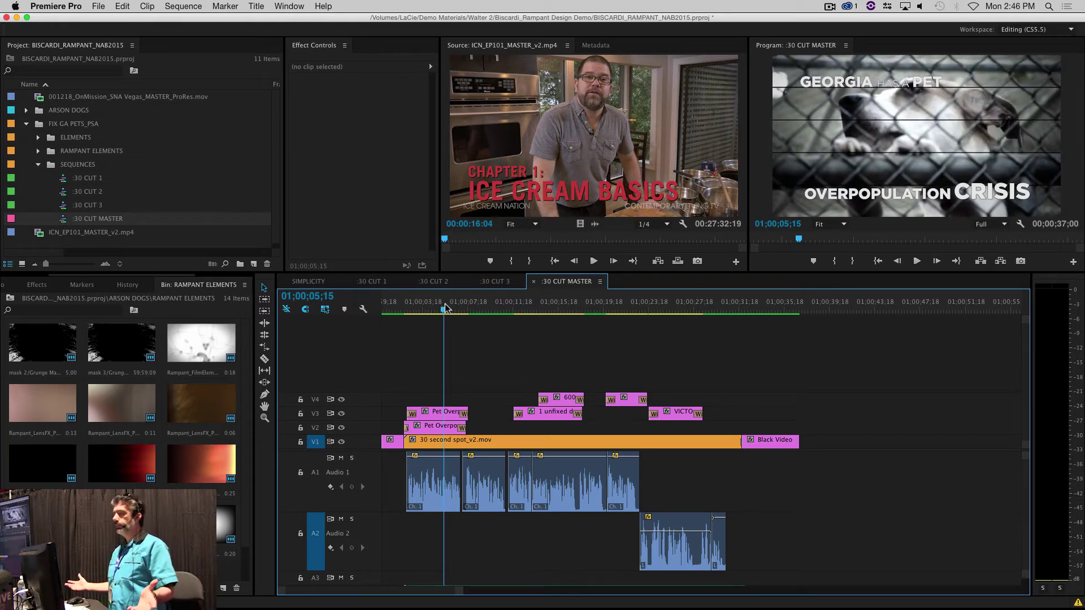
left_click(556, 305)
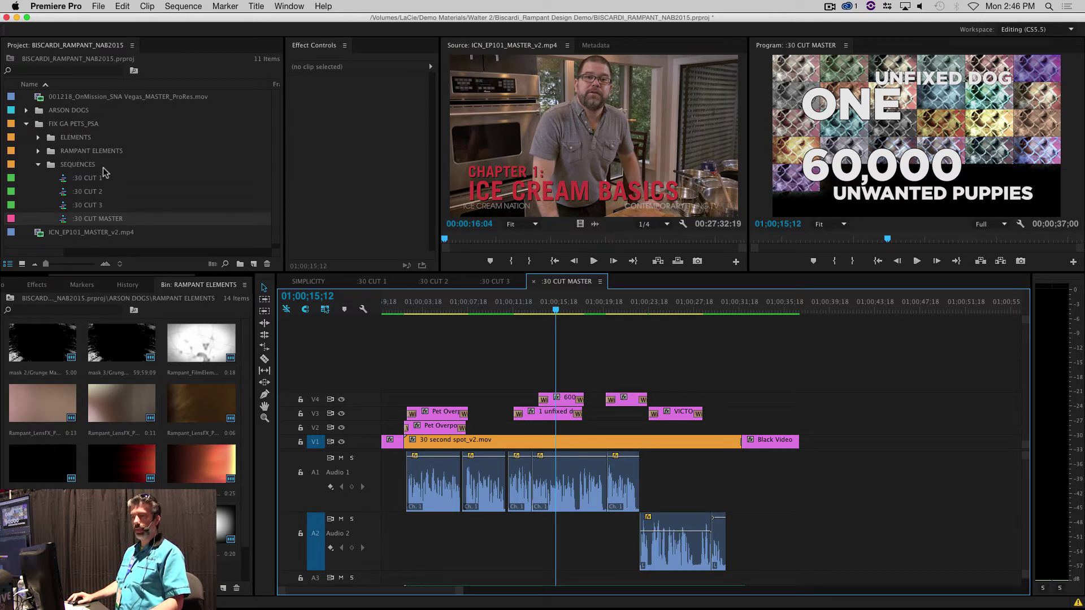
left_click(275, 191)
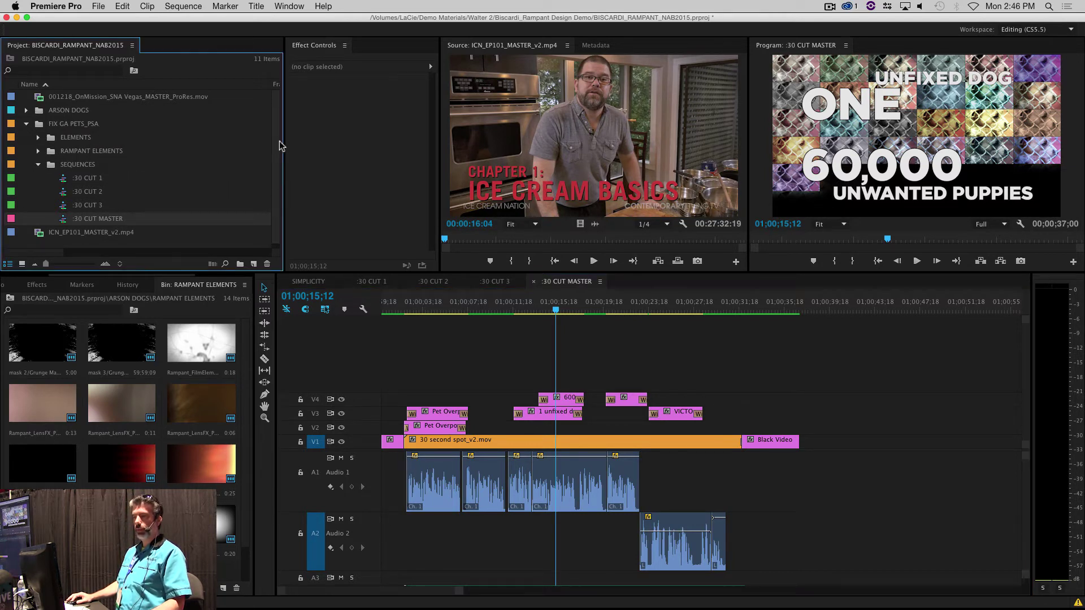
left_click_drag(487, 309, 477, 310)
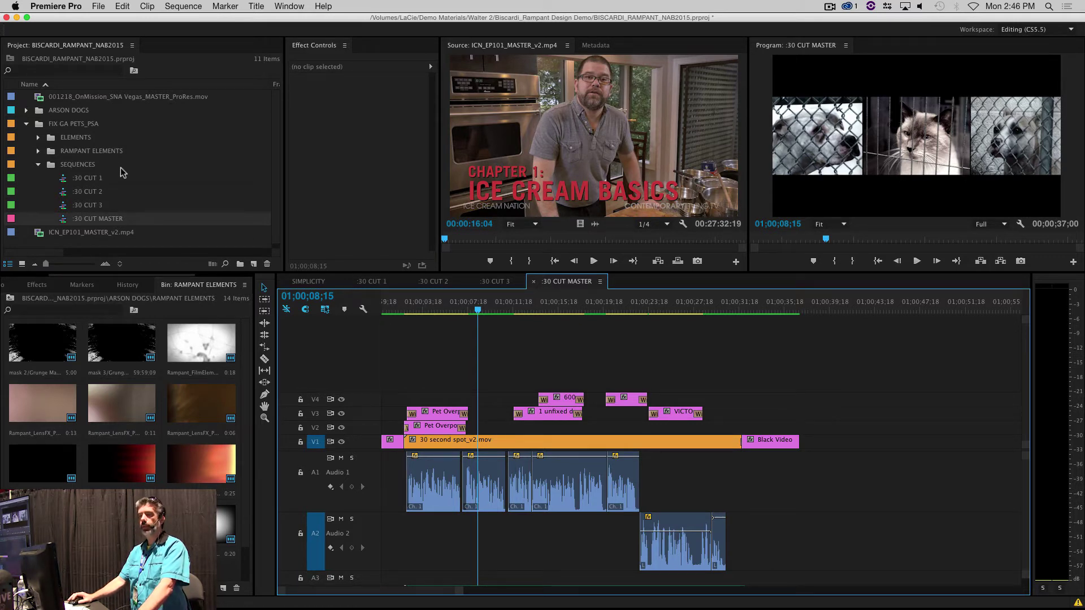
Step: Collapse the FIX GA PETS_PSA bin and play the :30 CUT MASTER spot through to 01;00;31;12
left_click(27, 124)
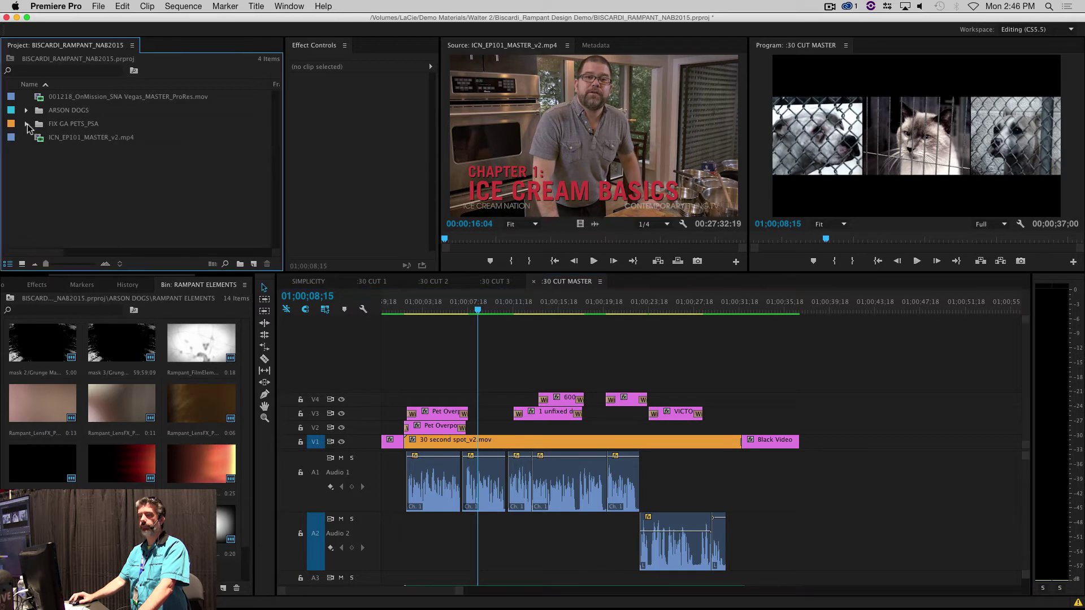
left_click_drag(444, 309, 420, 312)
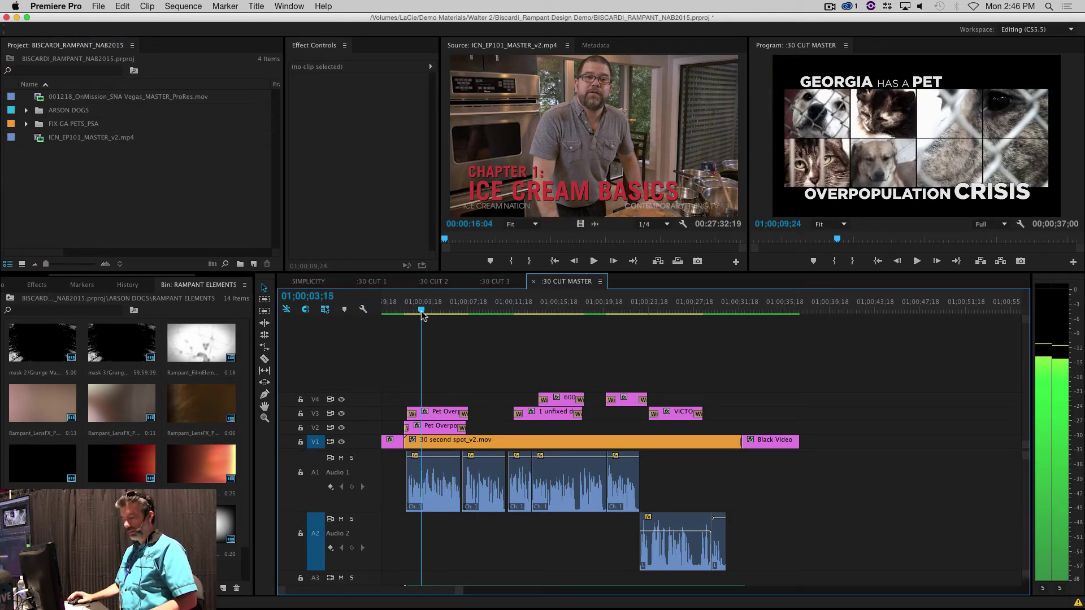
key("super+r")
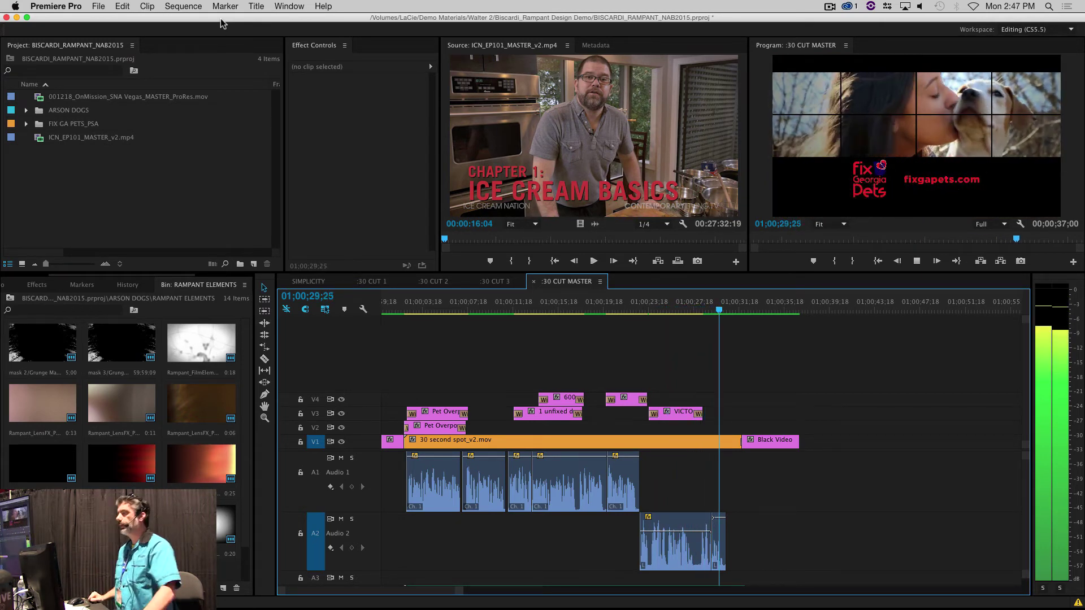
key("space")
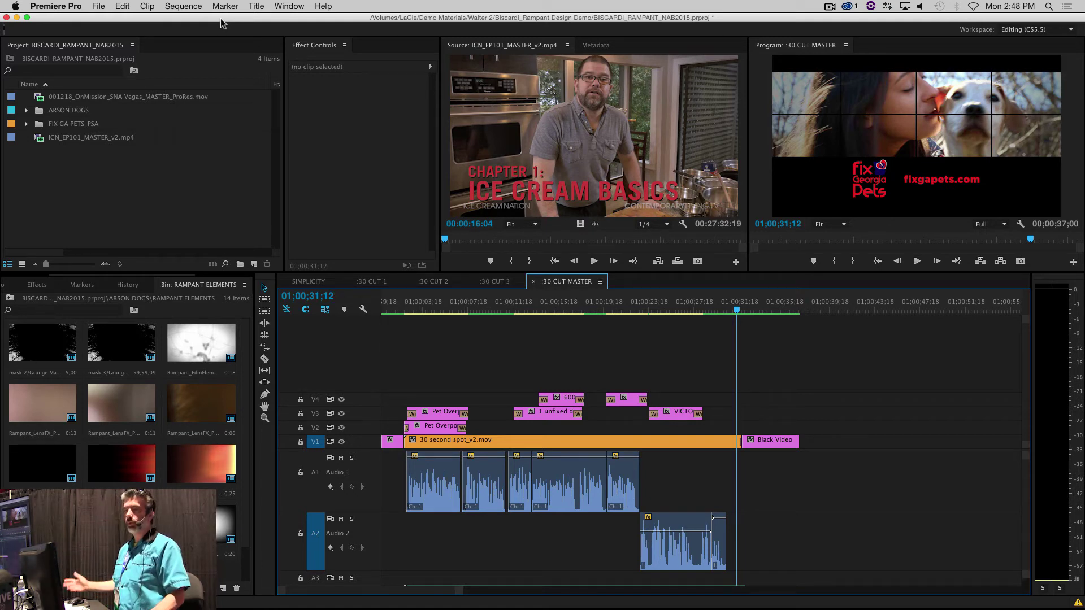
Step: Open the Arson Dogs Open Cut 1 sequence from the ARSON DOGS sequences bin and play it from 00:59:50:00 to 01:00:07:18
left_click(26, 111)
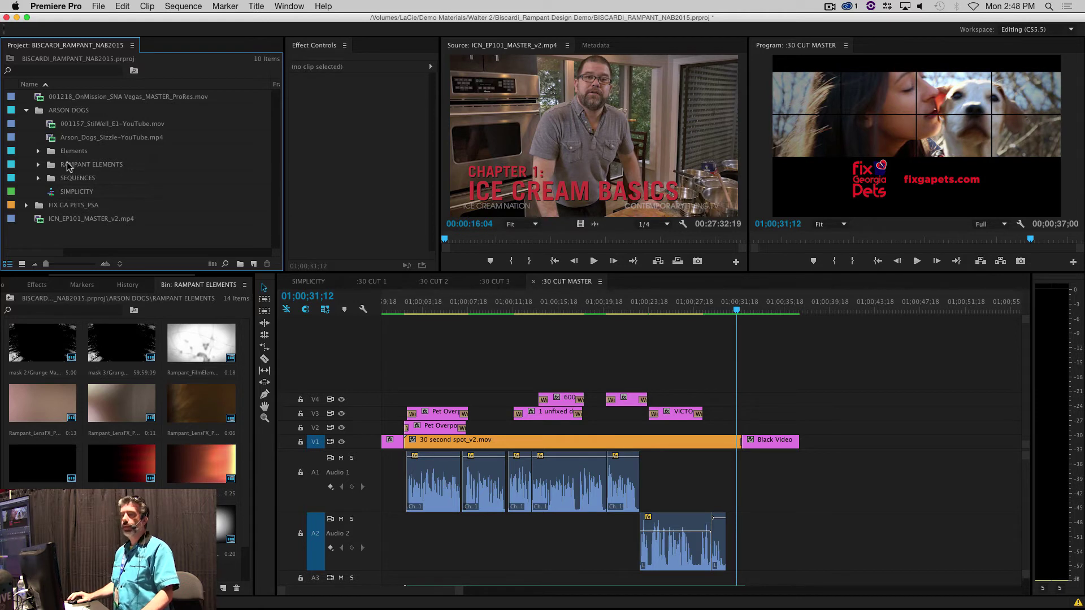
left_click(38, 178)
scroll(51, 180, "down", 3)
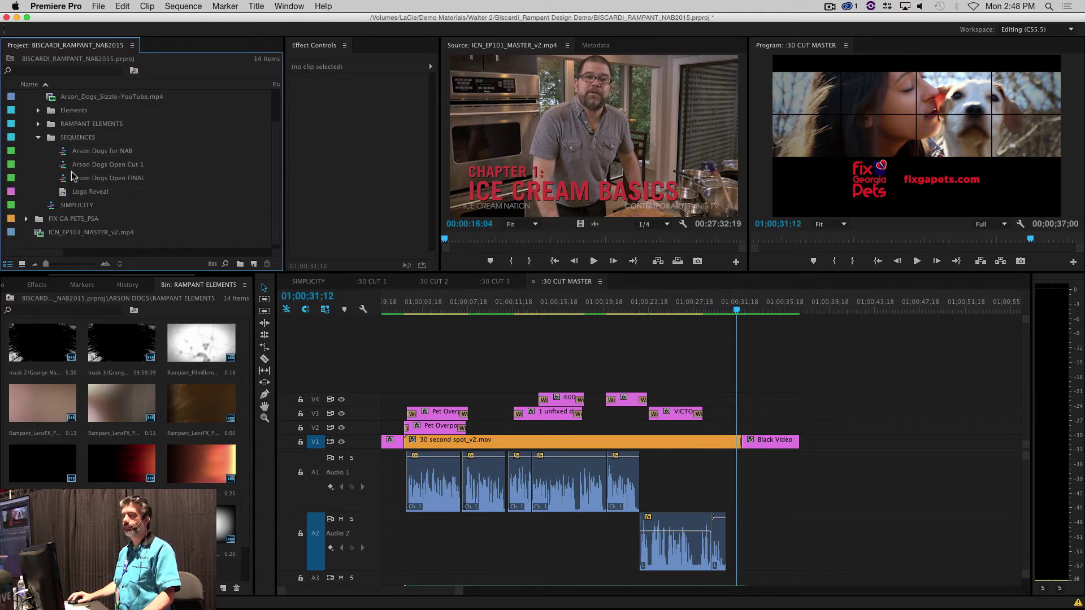
double_click(64, 166)
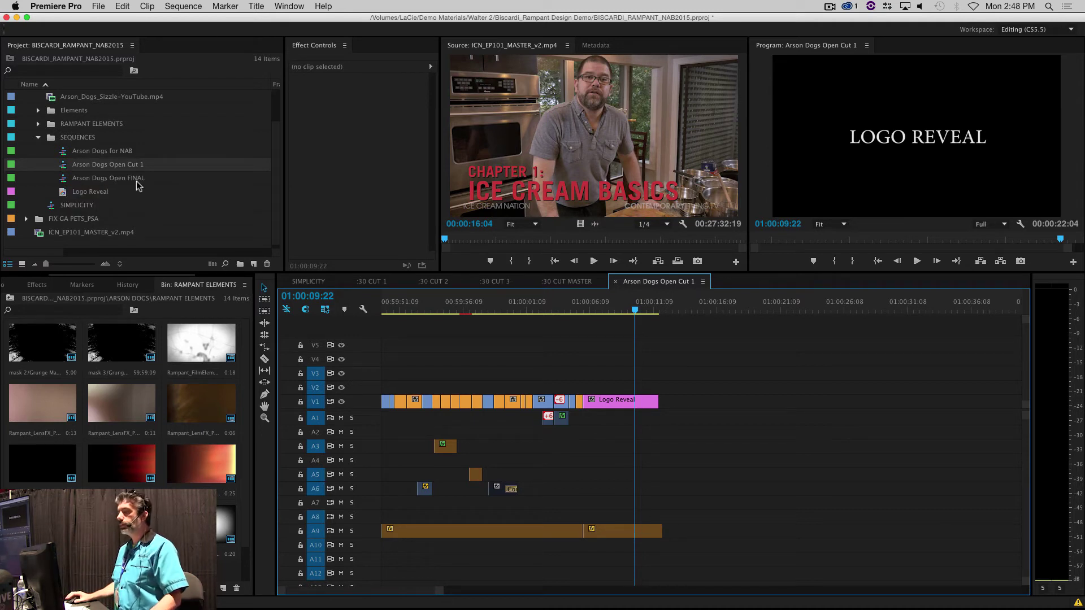
left_click(410, 304)
left_click(383, 304)
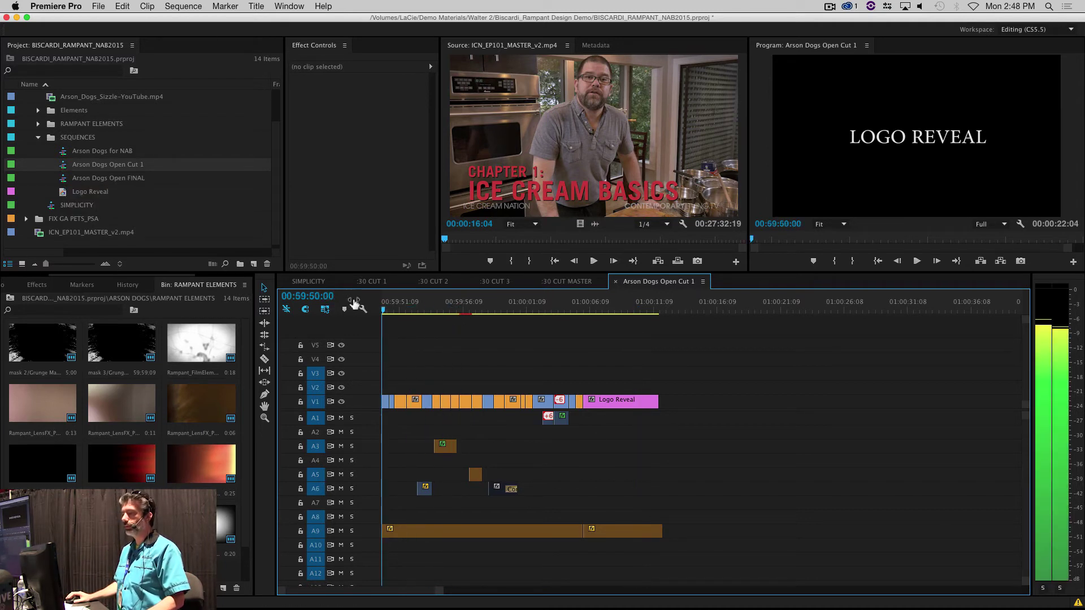
key("space")
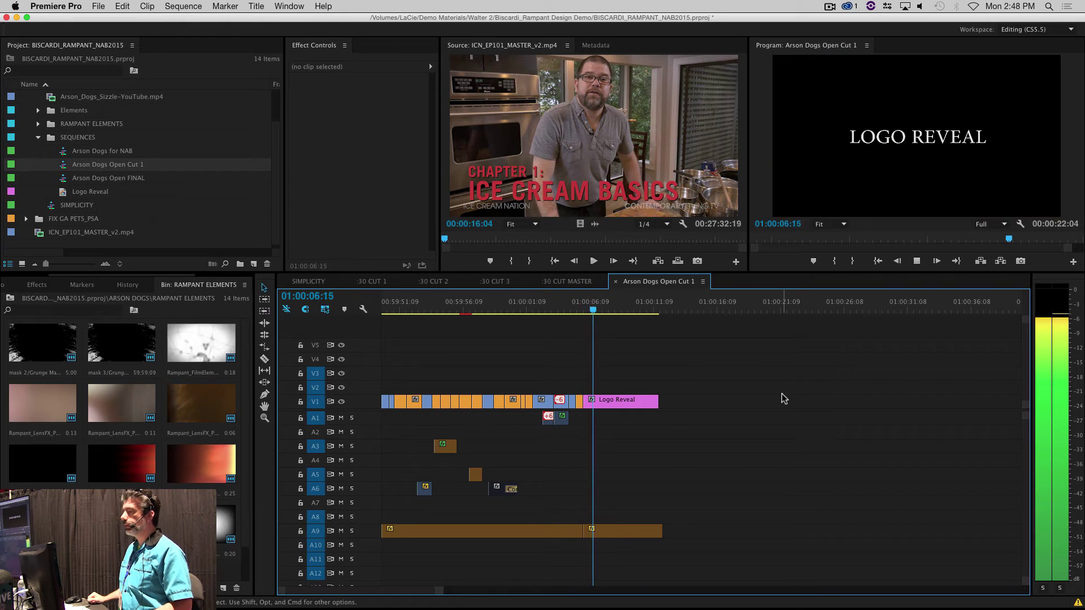
key("space")
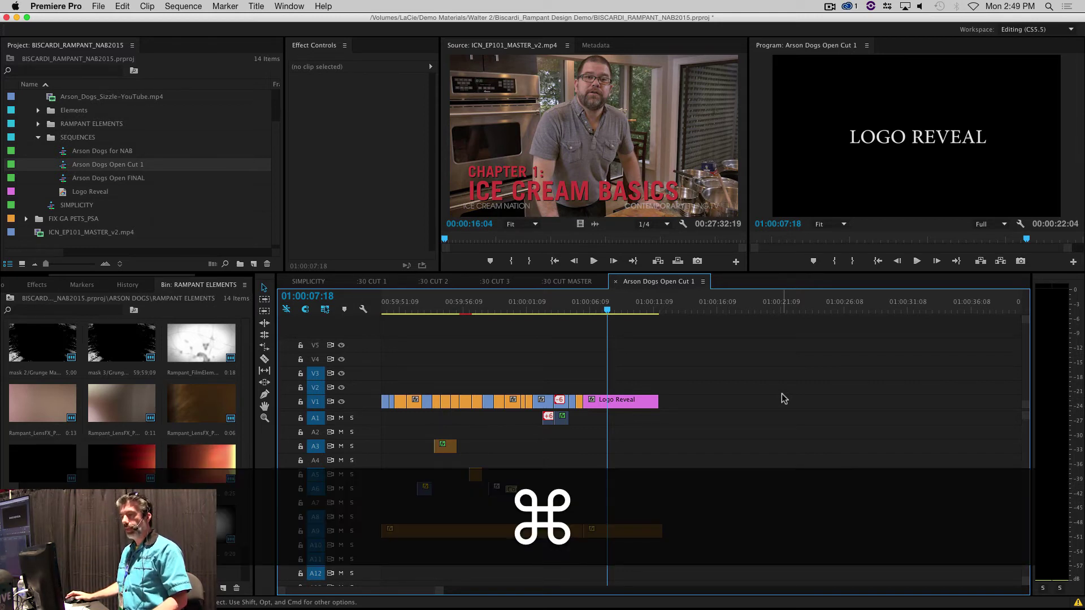
Step: Switch to After Effects, collapse the FIX GEORGIA PETS PSA folder and expand ARSON DOGS OPEN to show its comps
key("super+Tab")
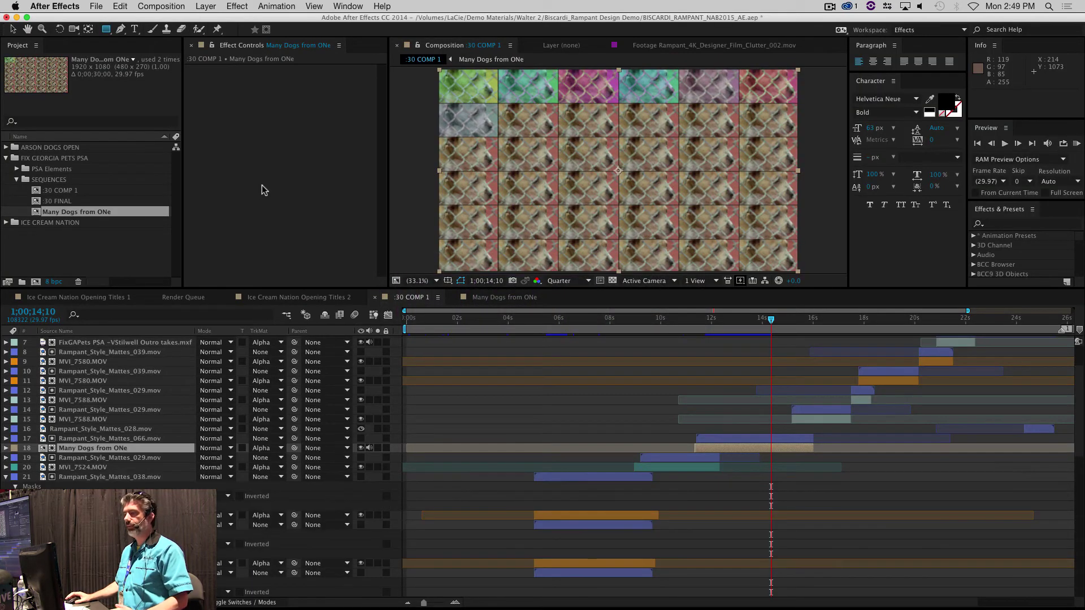
left_click(6, 158)
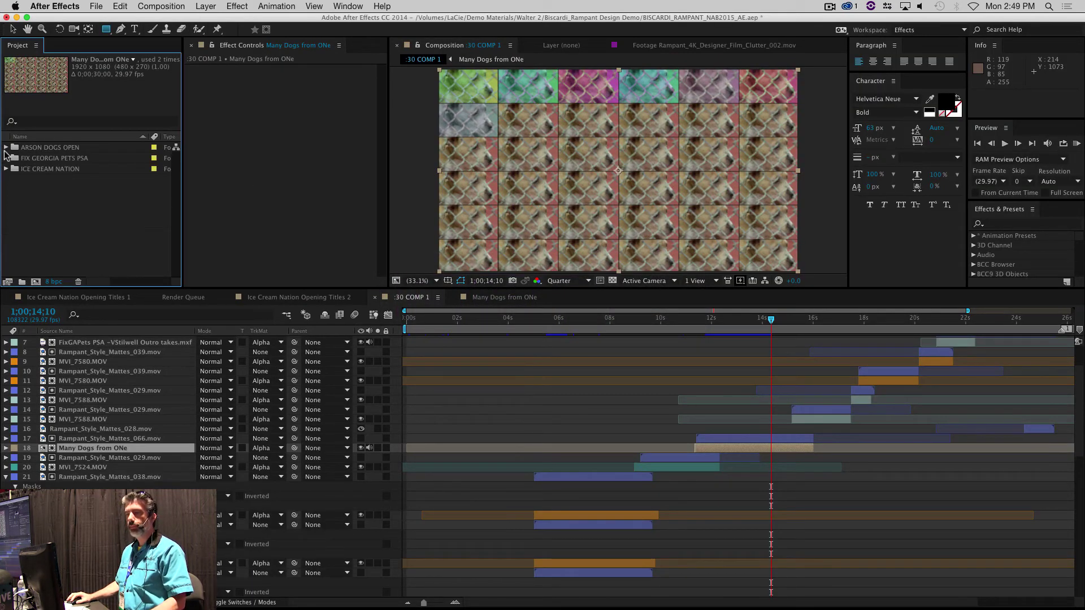
left_click(5, 148)
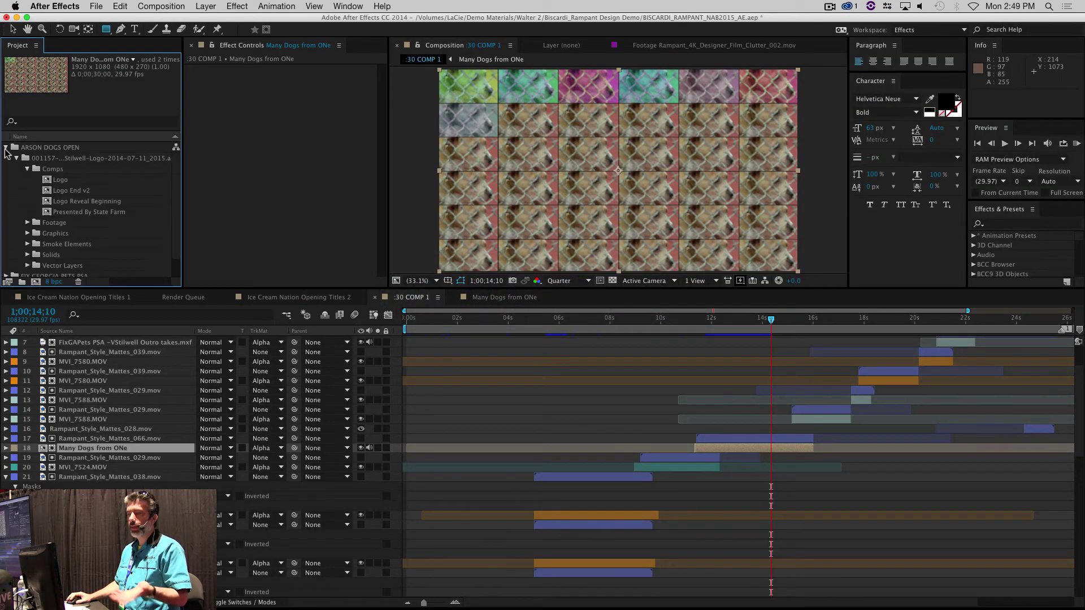
Step: Open the Logo End v2 comp and play its Rampant_DustFX_Cinematics_010.mov layer on its own to 0:00:05:23
double_click(48, 190)
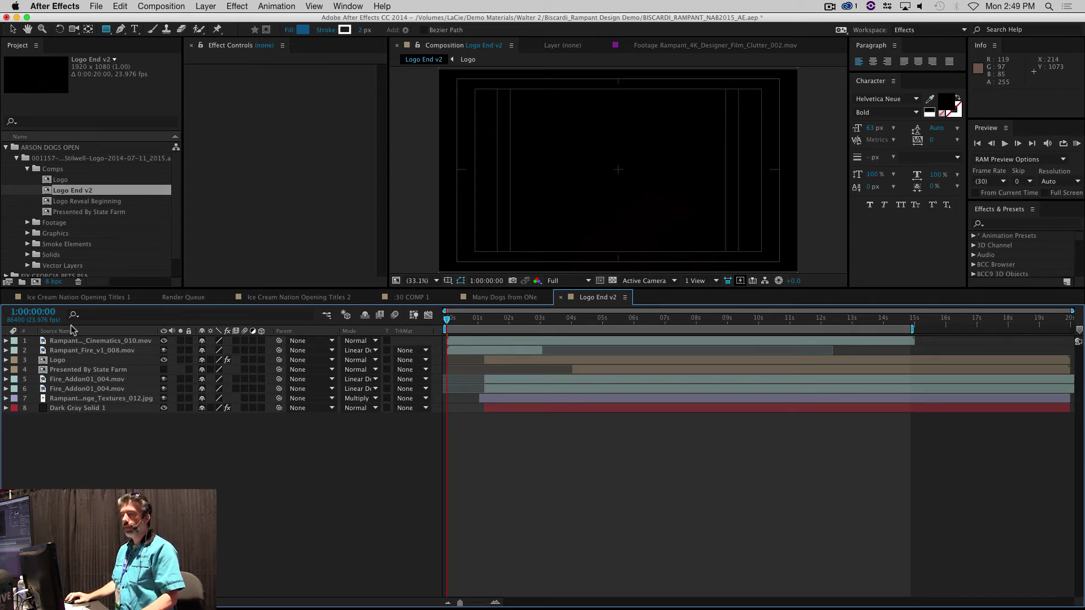
double_click(455, 341)
key("space")
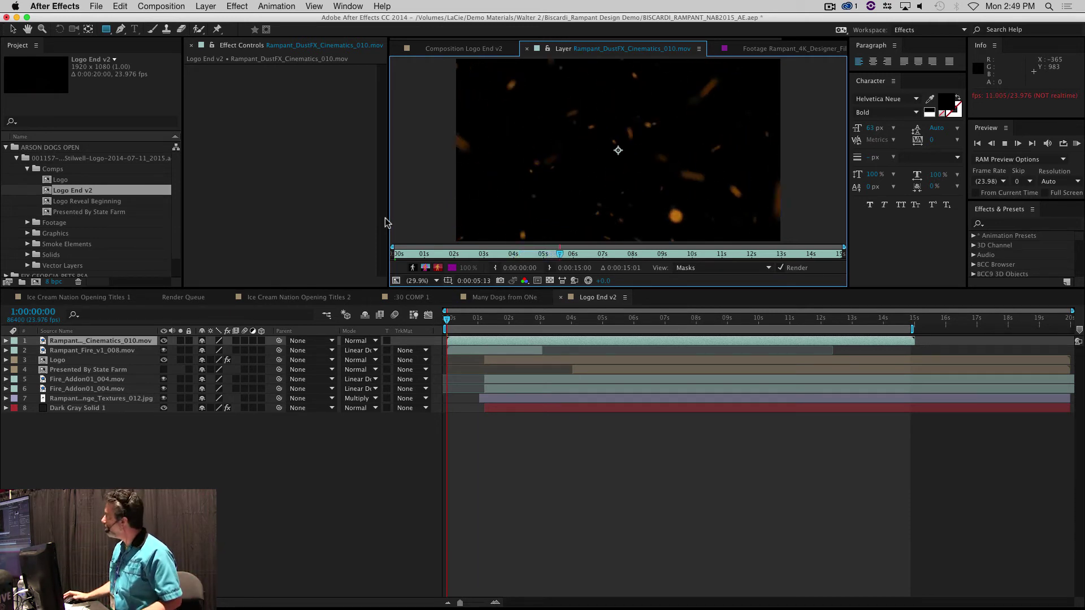
key("space")
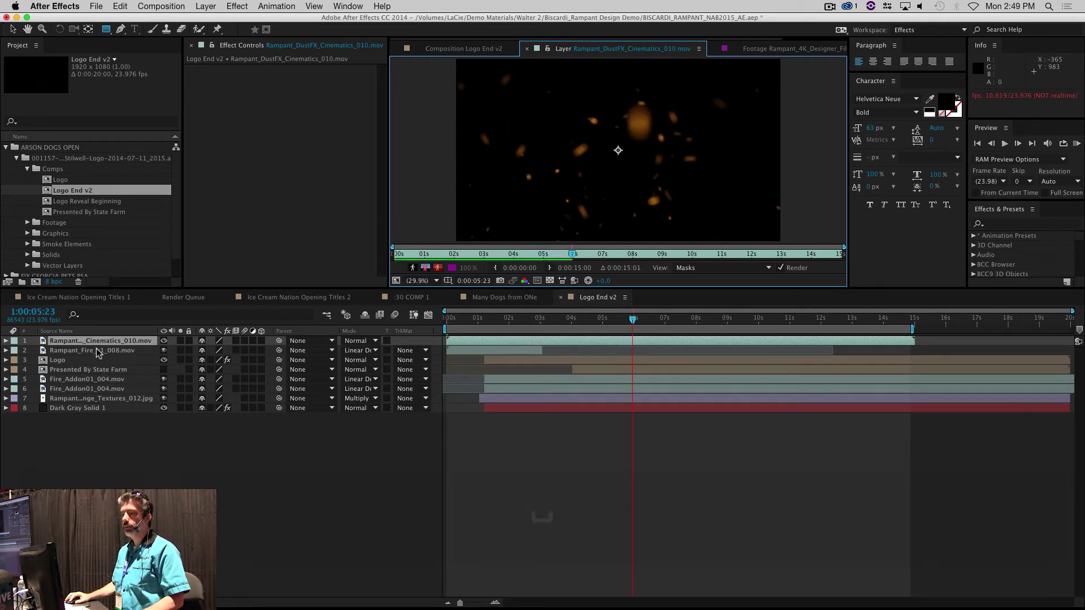
Step: Open the Rampant_Fire_v1_008.mov layer on its own and play it from its start to 0:00:01:21
double_click(97, 351)
key("space")
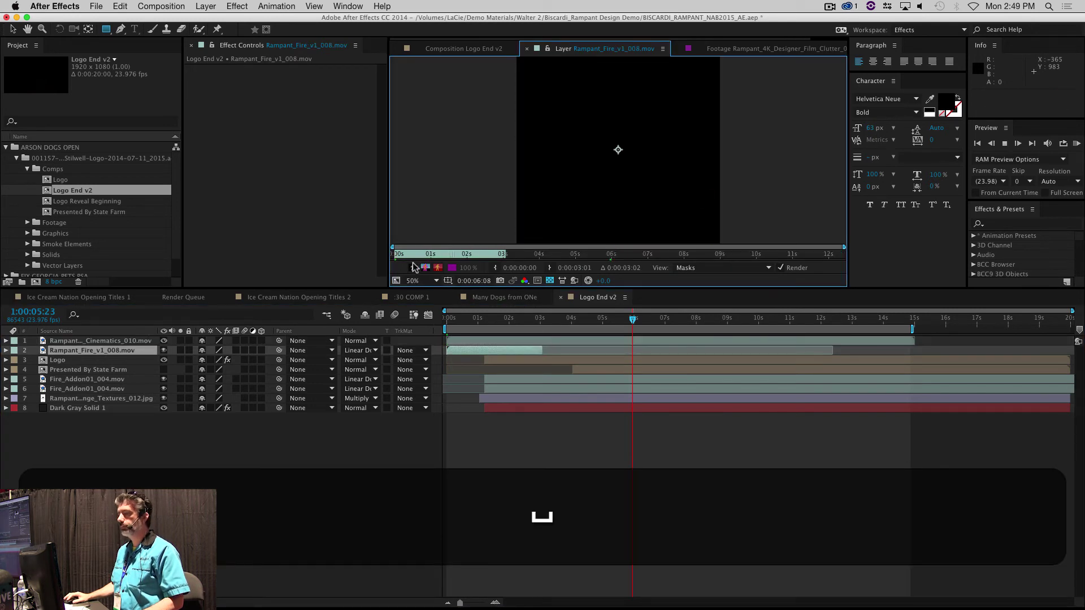
left_click(390, 255)
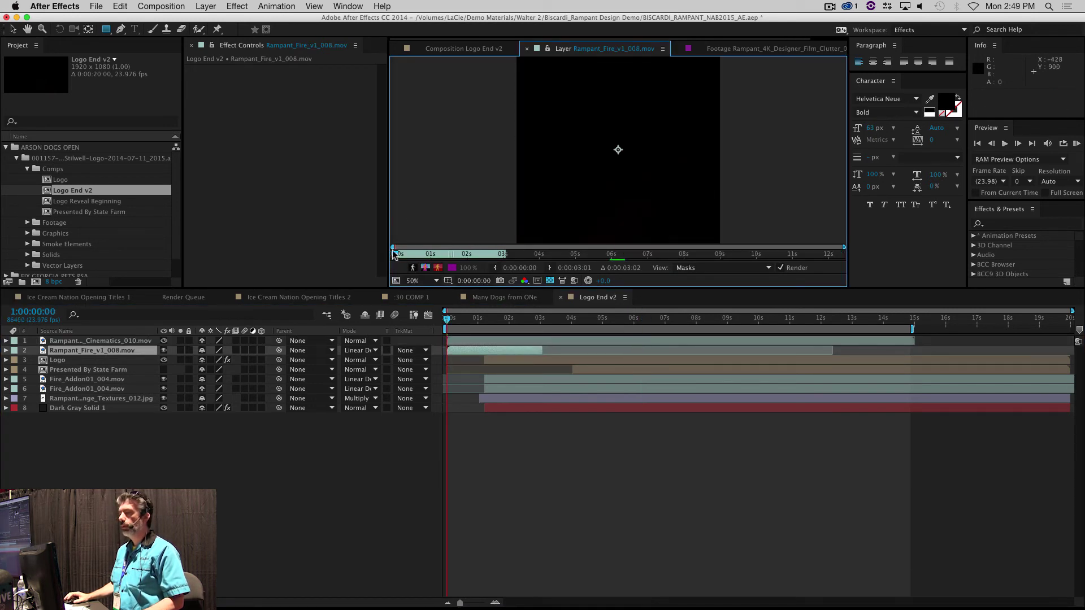
key("space")
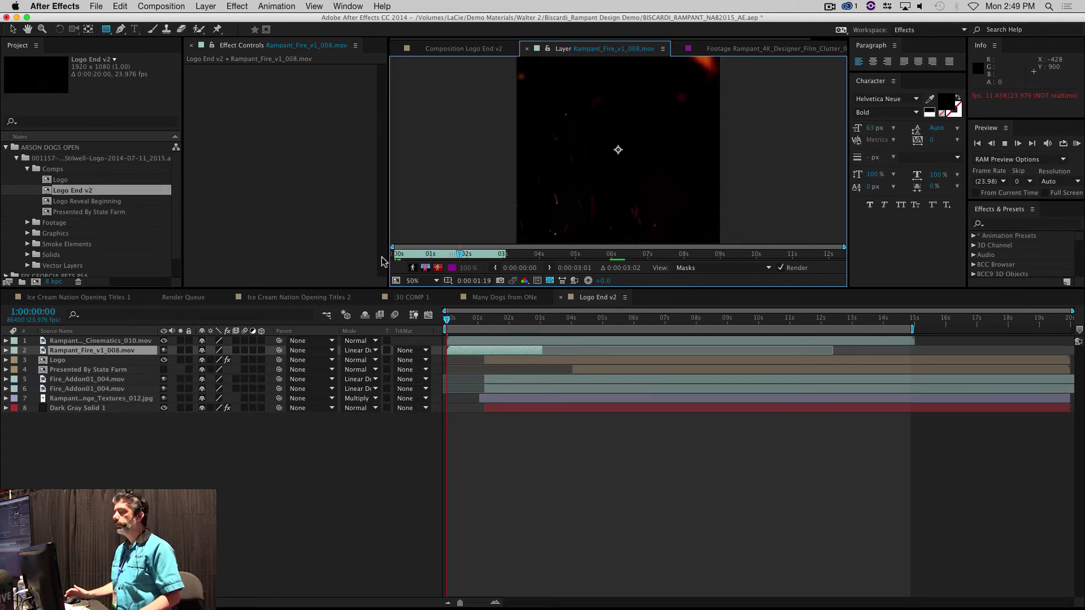
key("space")
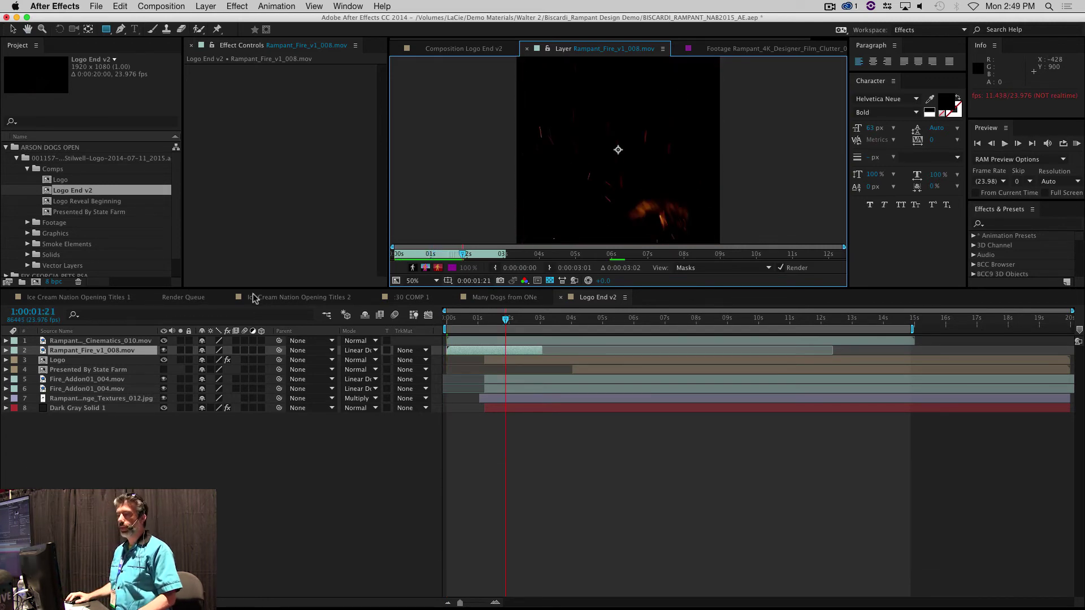
Step: Hide the Rampant_DustFX_Cinematics_010.mov layer and replay the fire layer from its start to 0:00:02:06
left_click(446, 318)
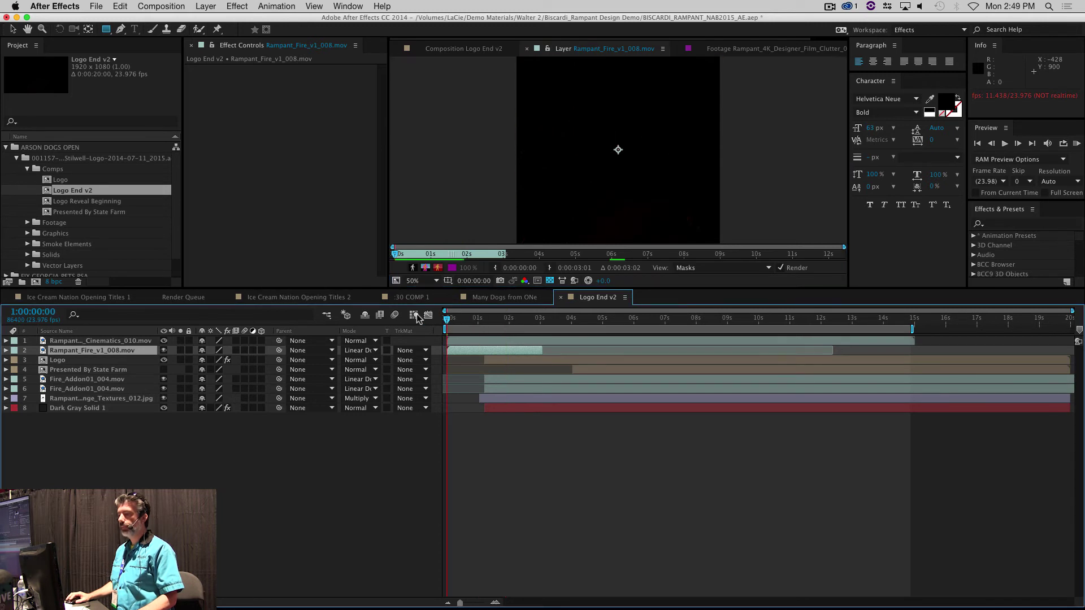
left_click(164, 341)
key("space")
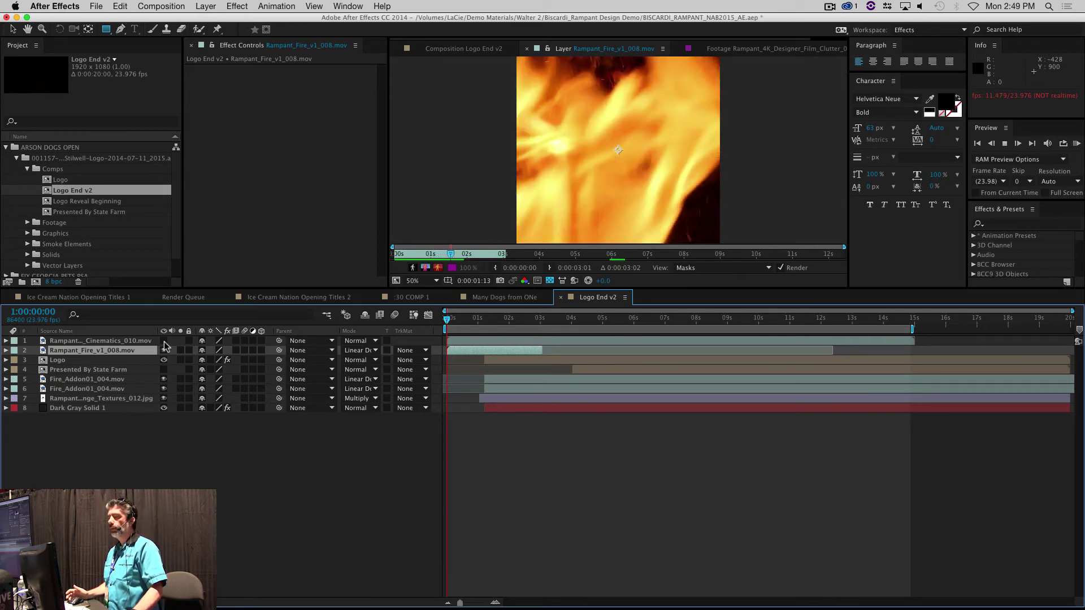
key("space")
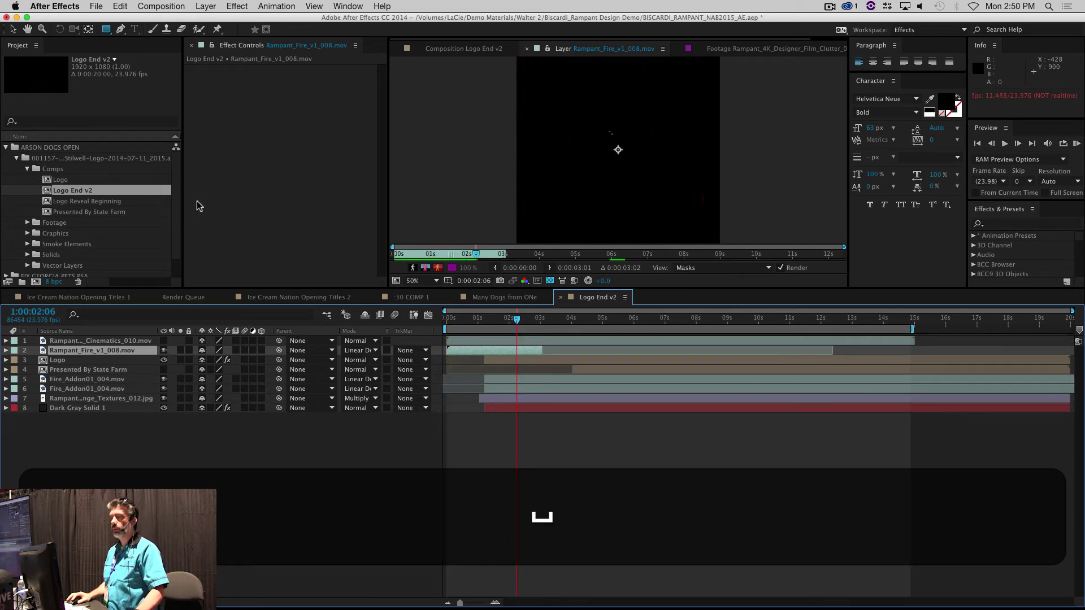
Step: Return to the Logo End v2 composition view and play it from 1:00:00:00 to 1:00:02:06
left_click(446, 49)
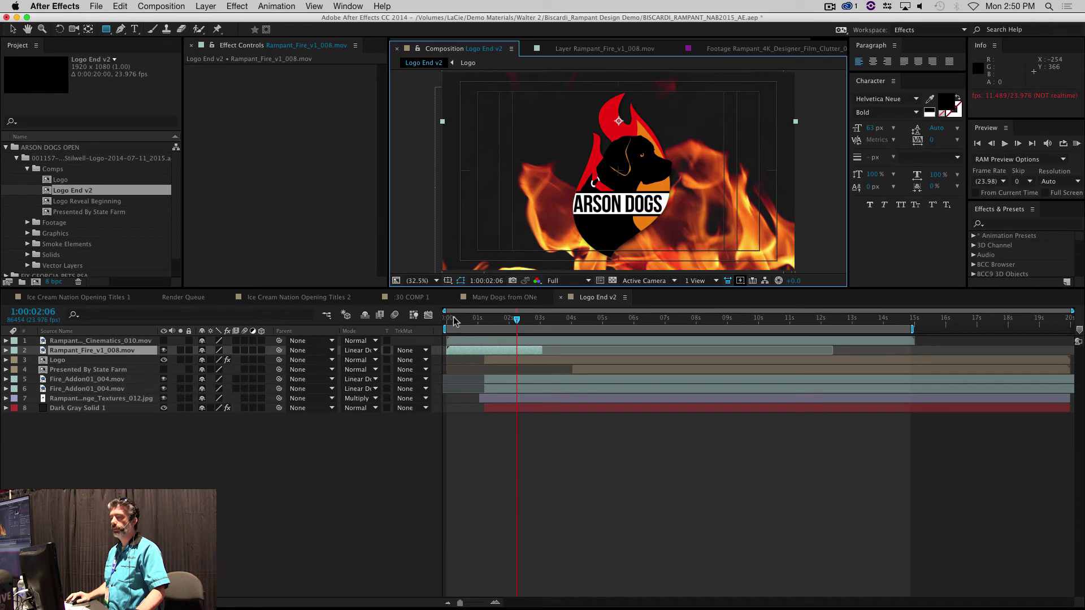
key("space")
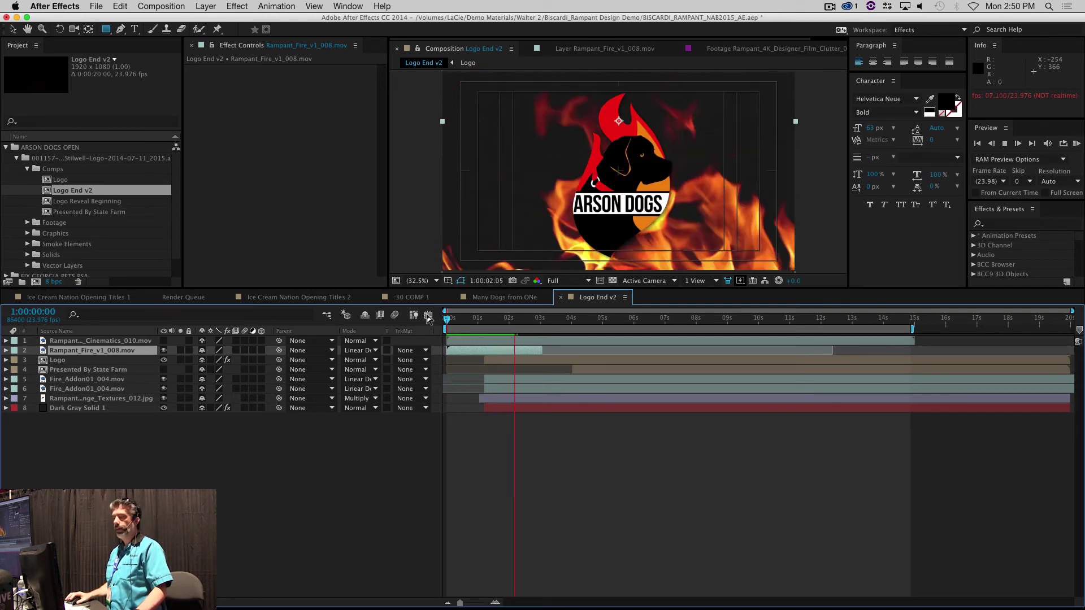
key("space")
Step: Hide both Fire_Addon01_004.mov layers and play the comp on to 1:00:03:16
left_click(164, 379)
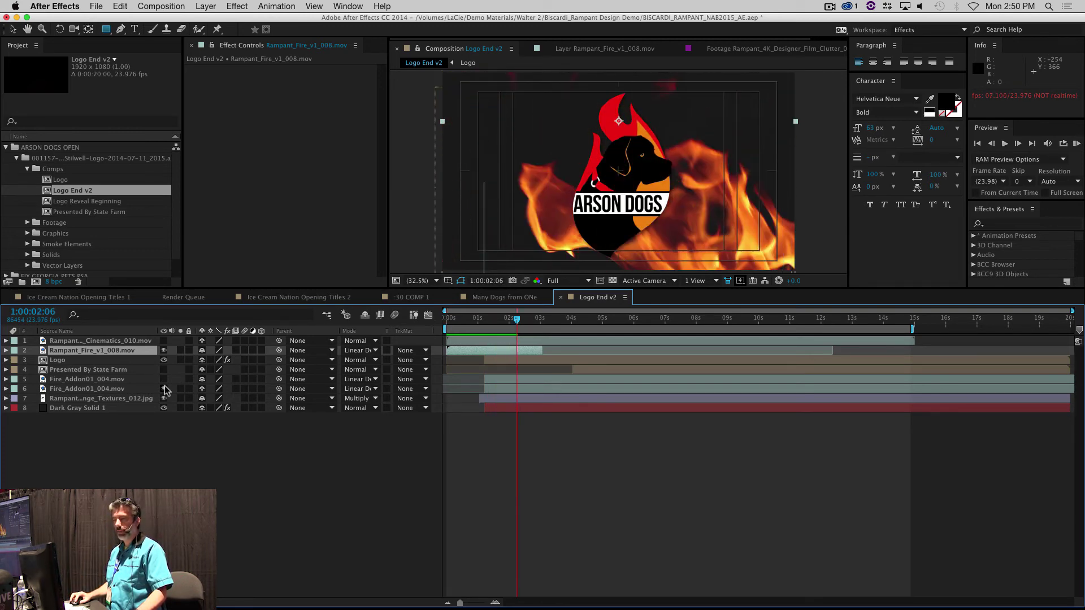
left_click(163, 389)
key("space")
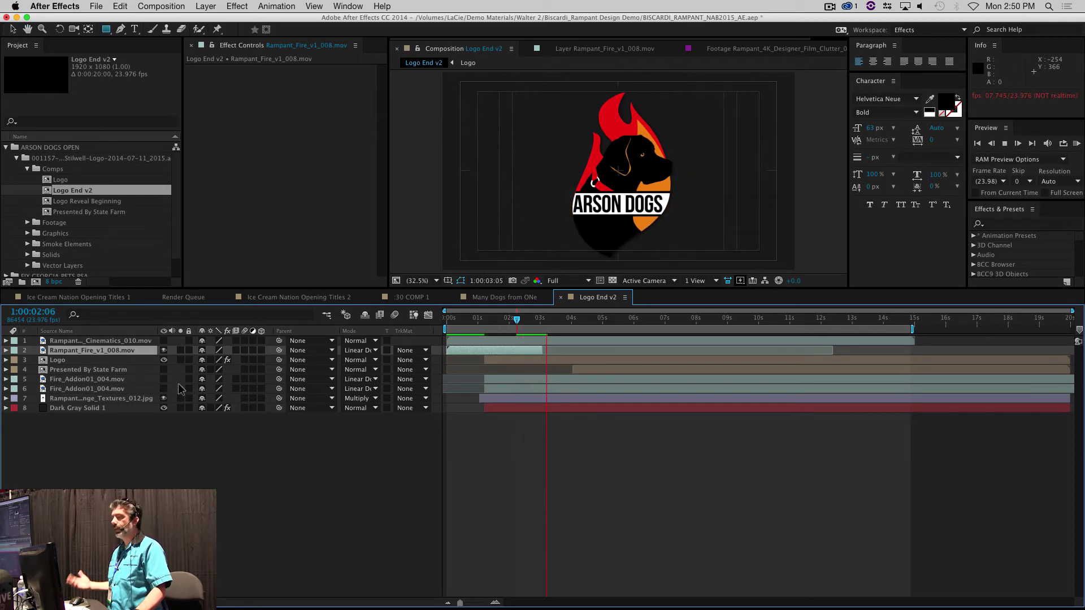
key("space")
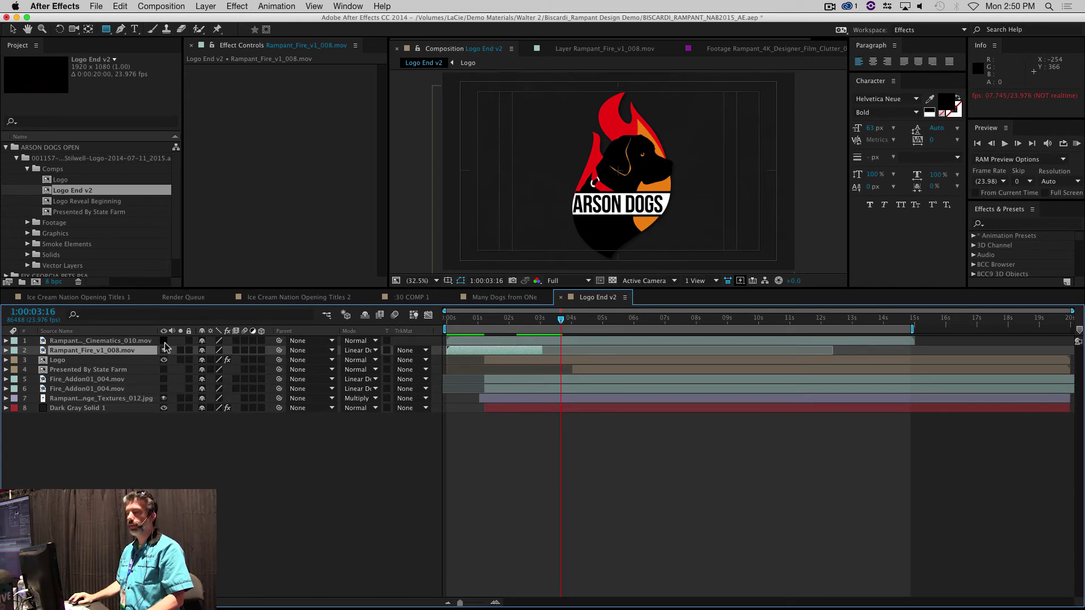
Step: Show the Rampant_DustFX_Cinematics_010.mov layer again, play on to 1:00:04:21, and replay the comp from 1:00:00:00 to 1:00:01:19
key("space")
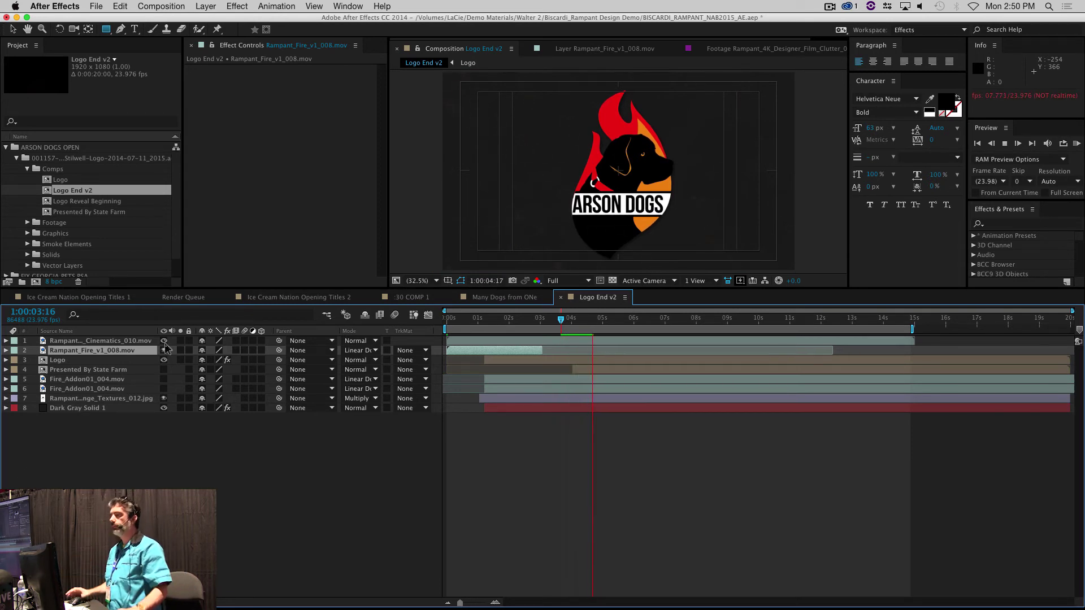
key("space")
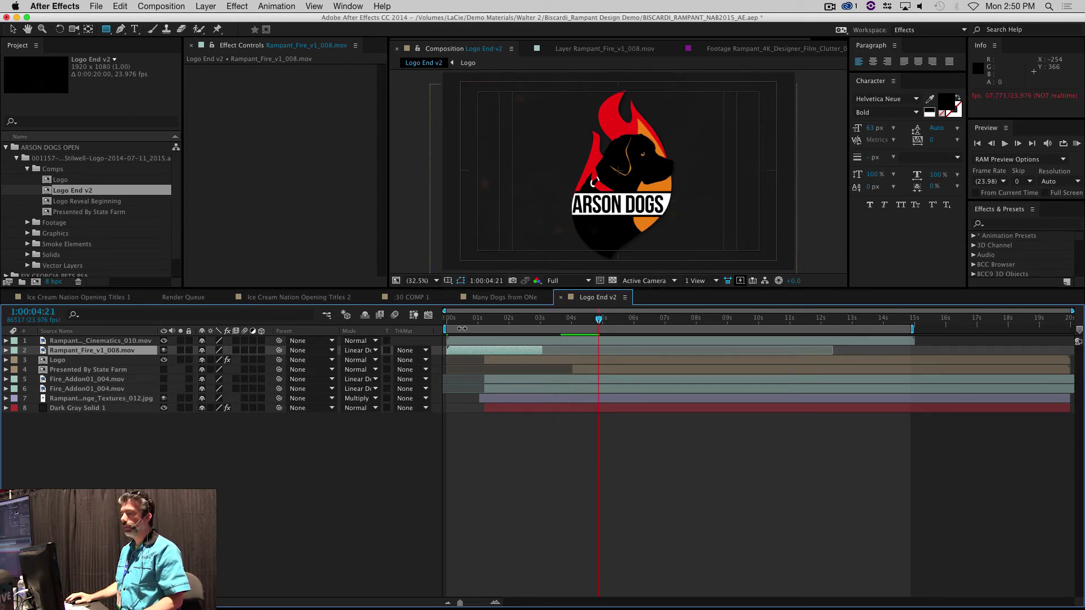
left_click(446, 323)
key("space")
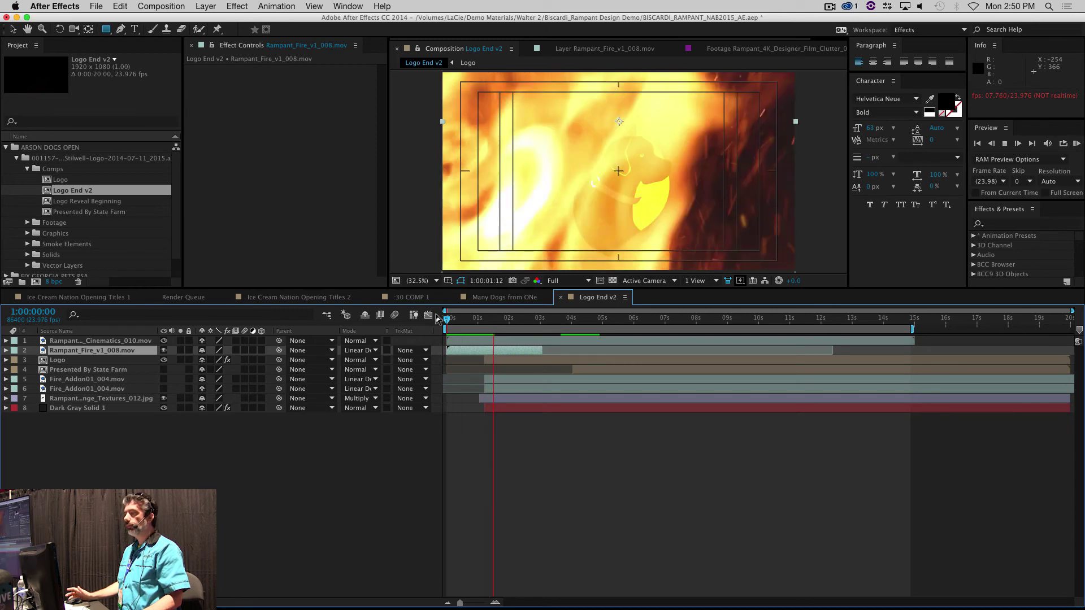
key("space")
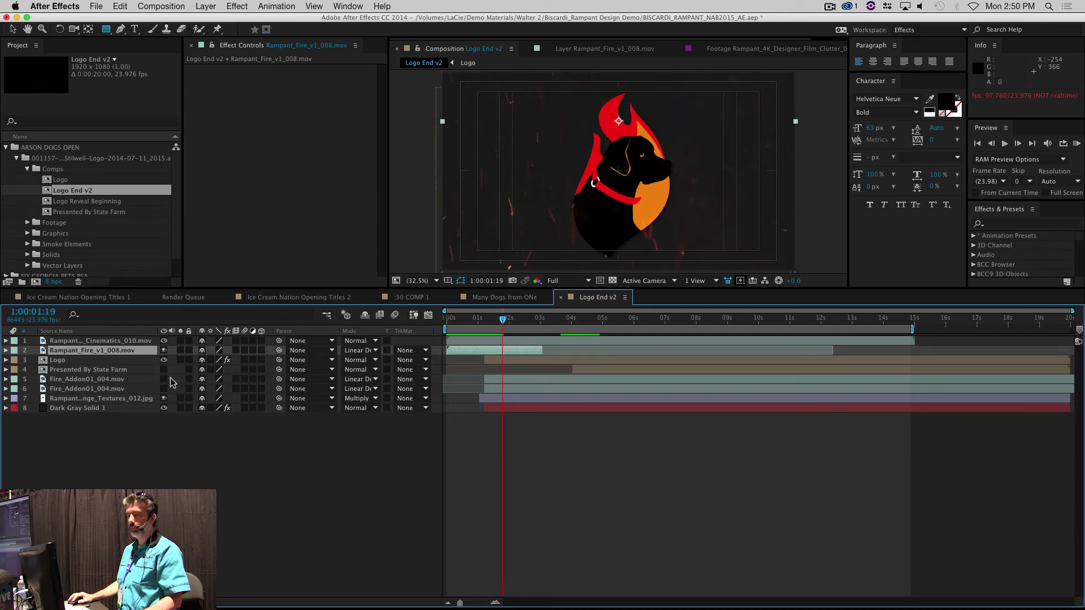
Step: Show the two Fire_Addon01_004.mov layers again one at a time during playback, and replay Logo End v2 from 1:00:00:00 to 1:00:03:16
key("space")
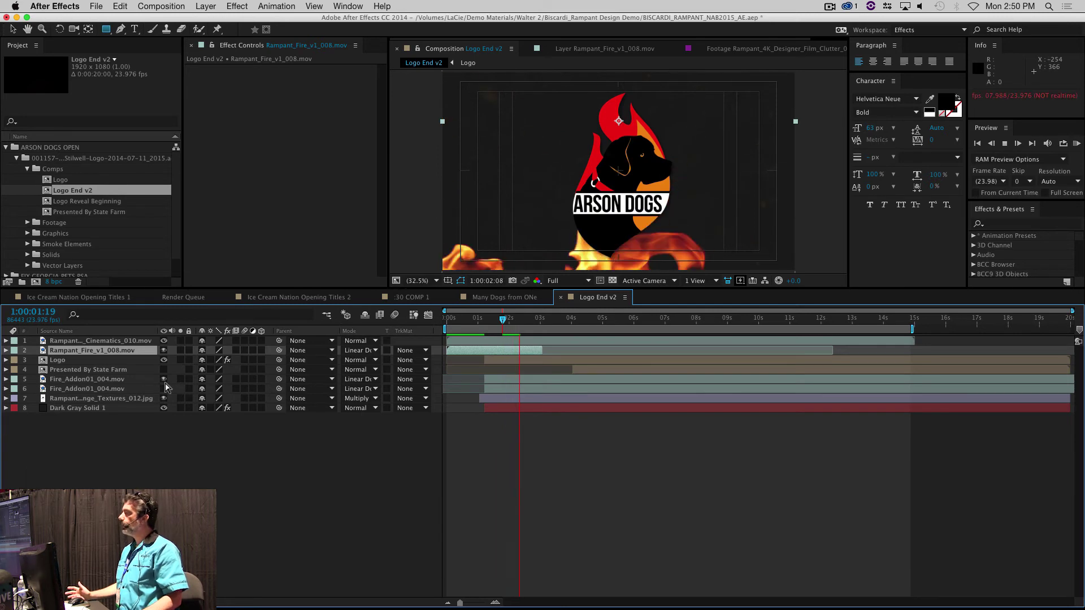
key("space")
left_click(164, 389)
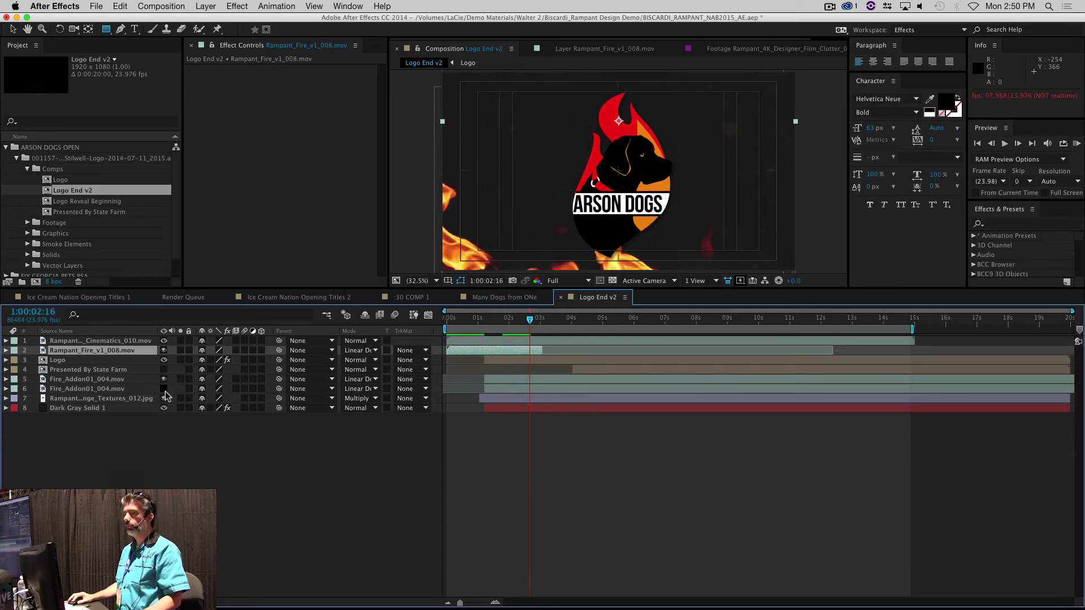
key("space")
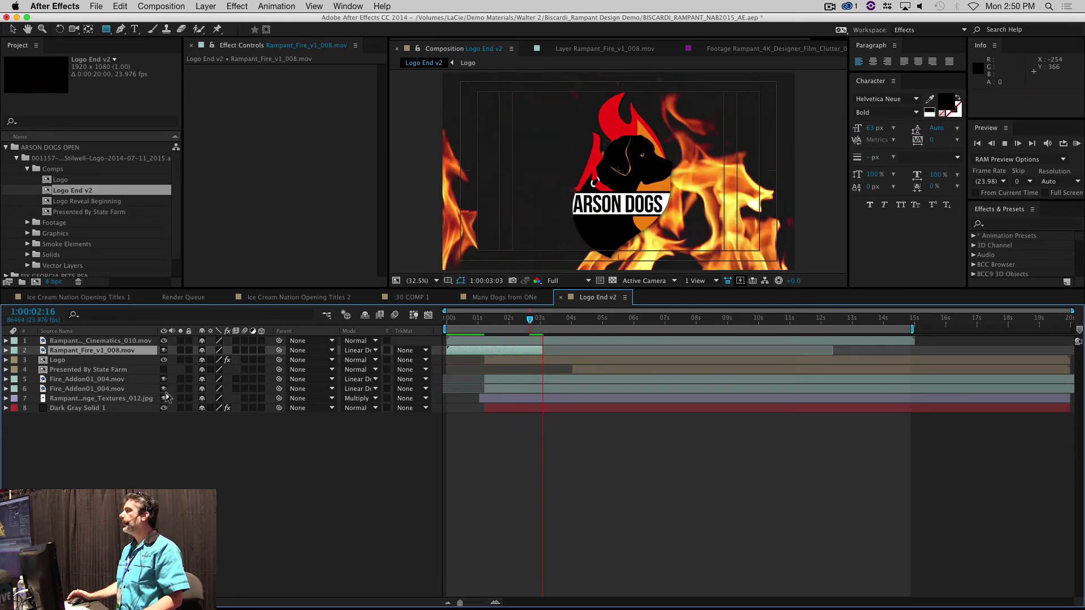
key("space")
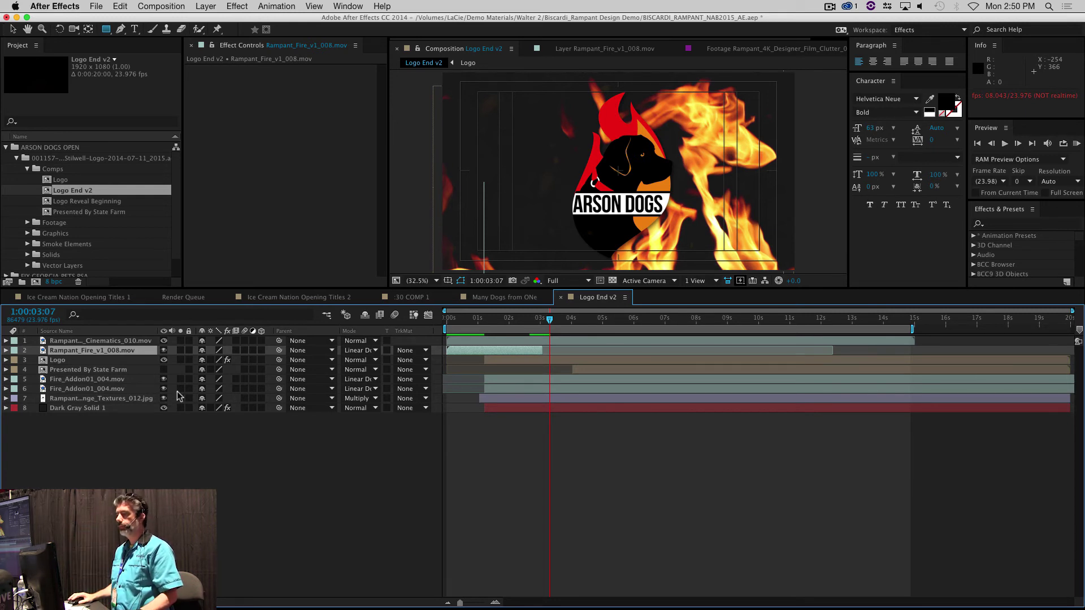
key("space")
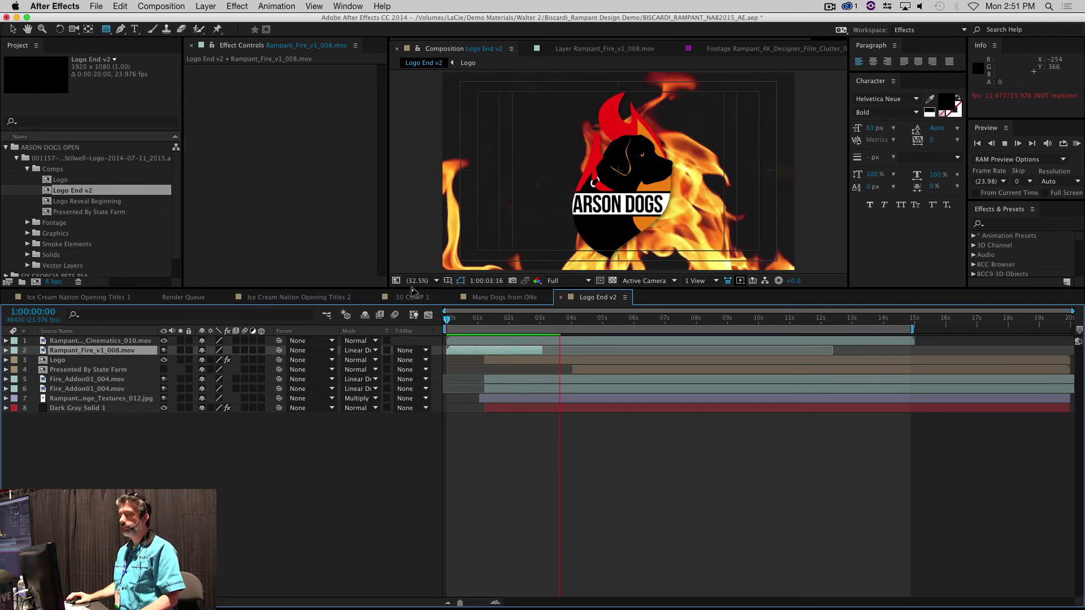
key("space")
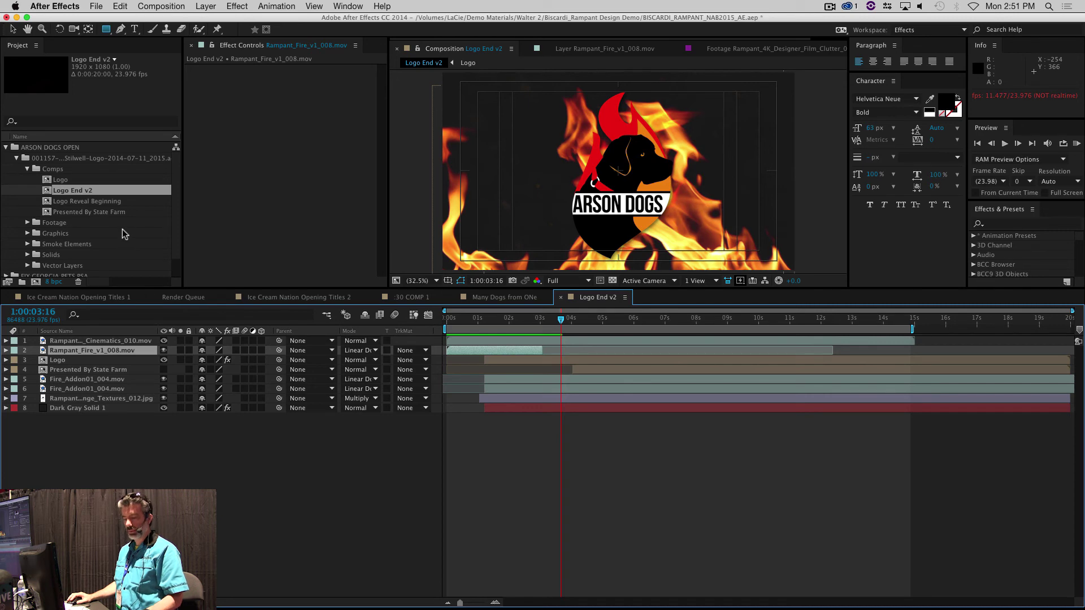
Step: Switch to Premiere Pro, open the Arson_Dogs_Sizzle-YouTube.mp4 clip in the source view and scrub to 01:00:41:07
key("super+Tab")
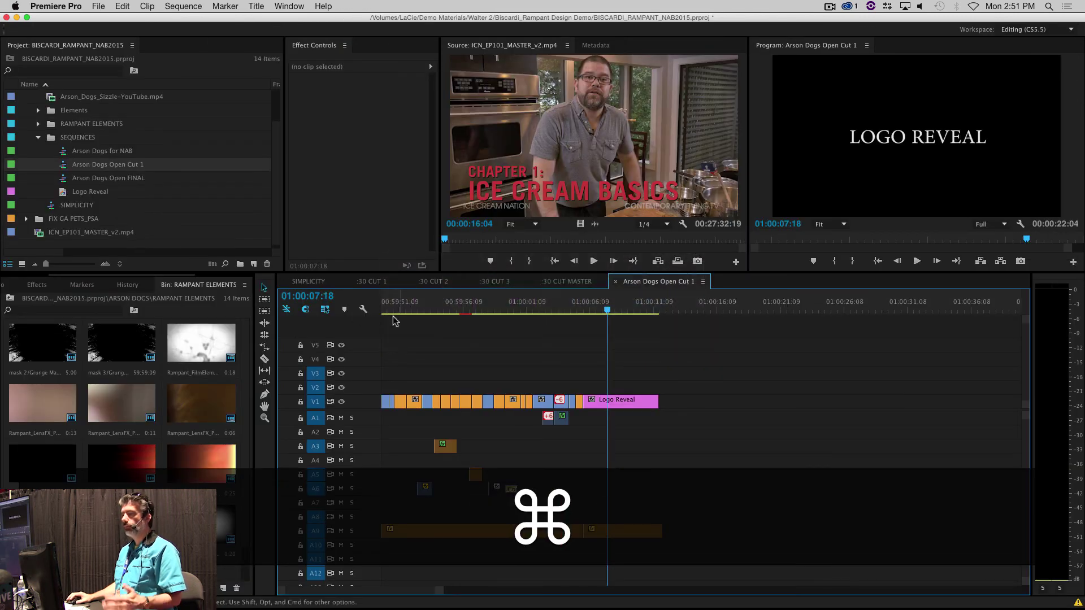
double_click(53, 99)
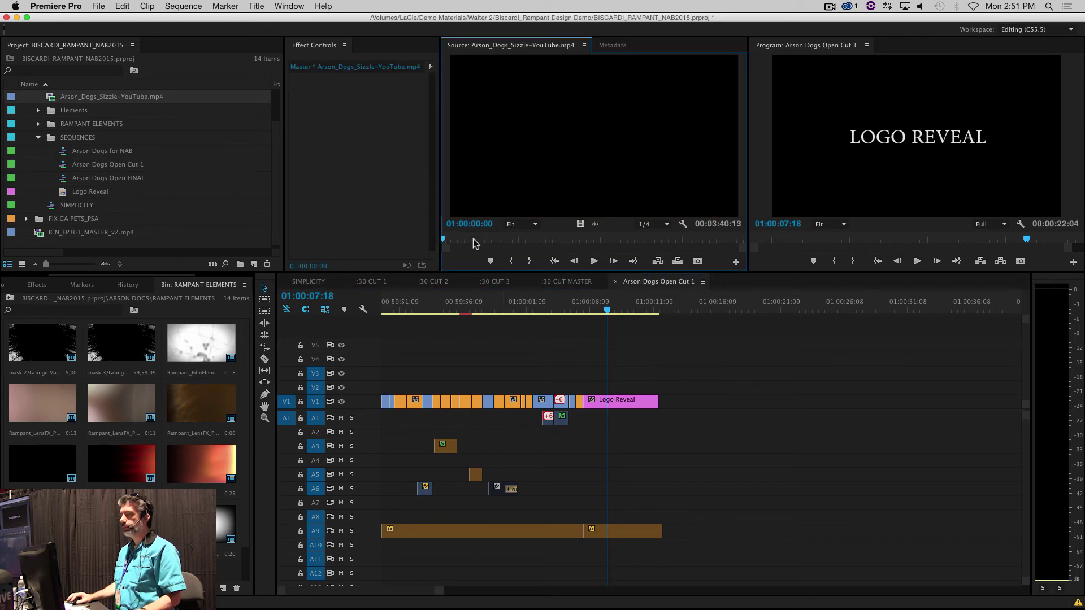
left_click_drag(447, 243, 500, 248)
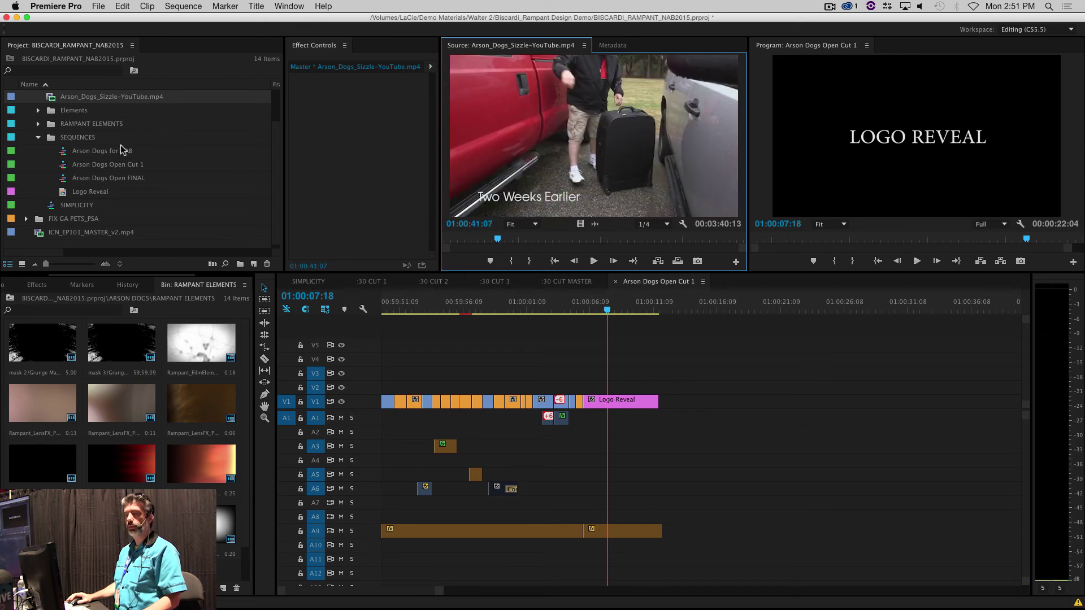
Step: Open the 001157_StilWell_E1-YouTube.mov clip and play it full screen from 01:00:33:08 to the finished logo reveal at 01:00:56:18
scroll(68, 123, "up", 3)
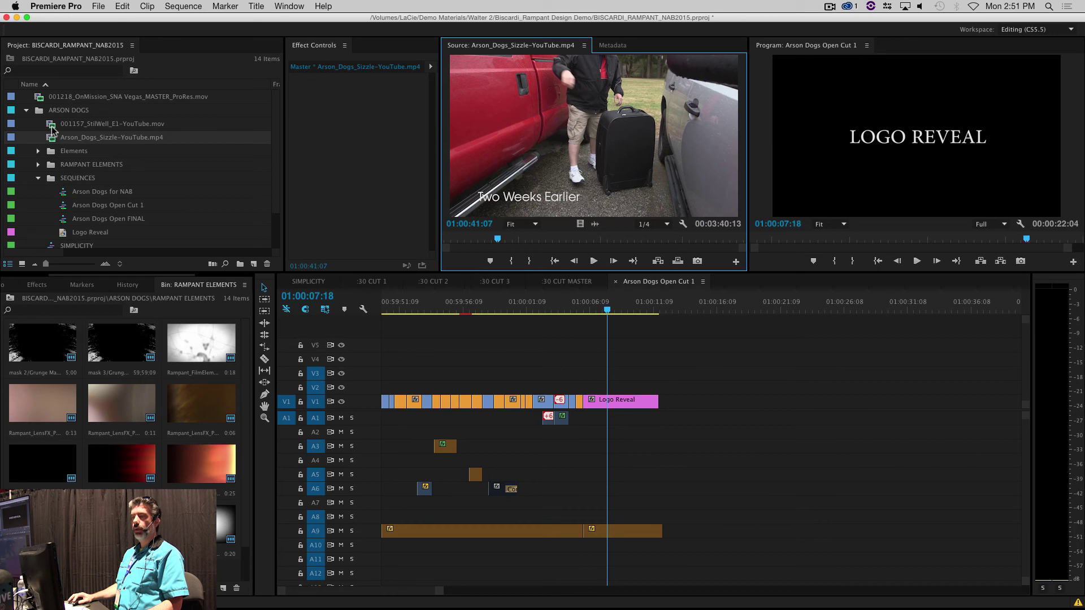
double_click(54, 124)
left_click_drag(476, 240, 462, 240)
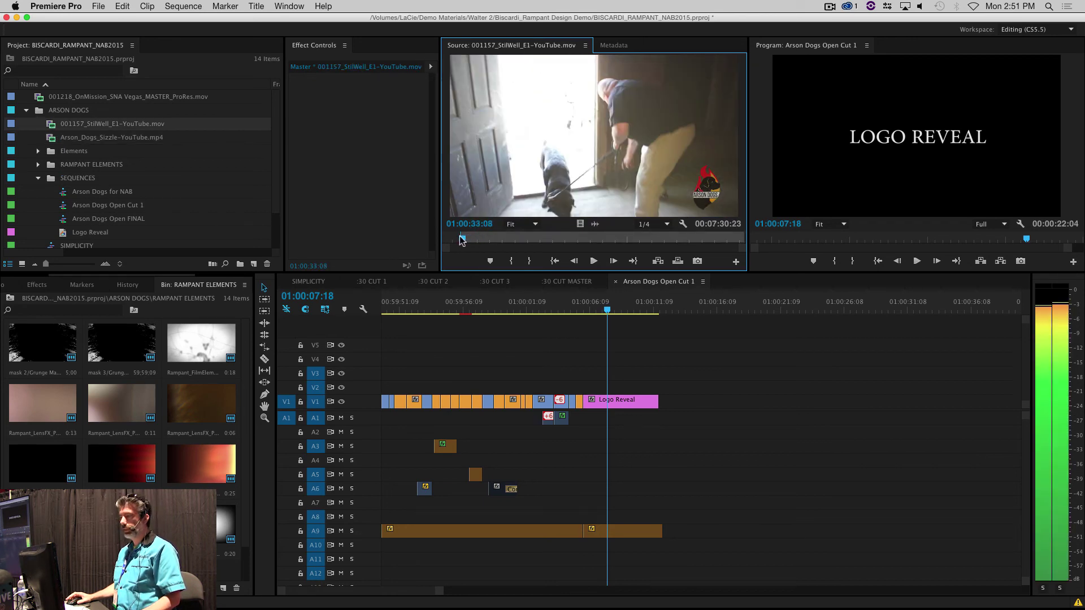
key("space")
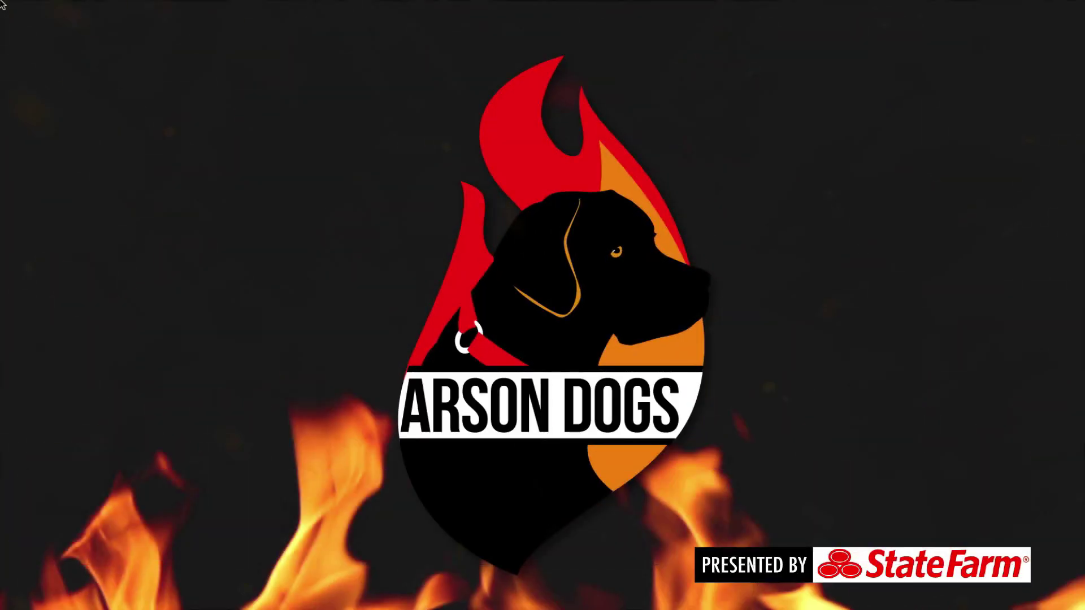
key("Escape")
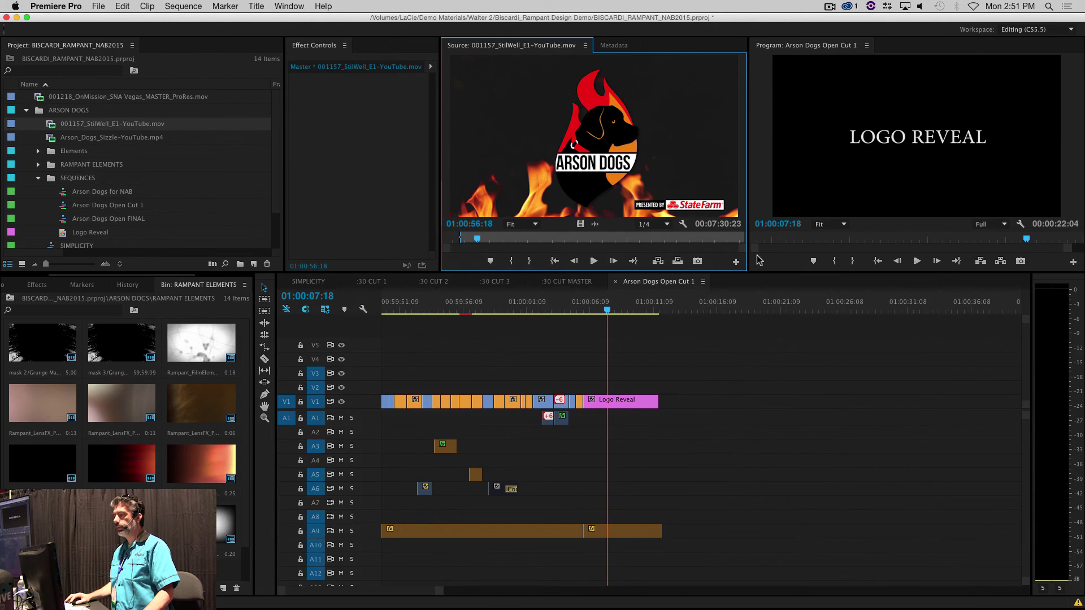